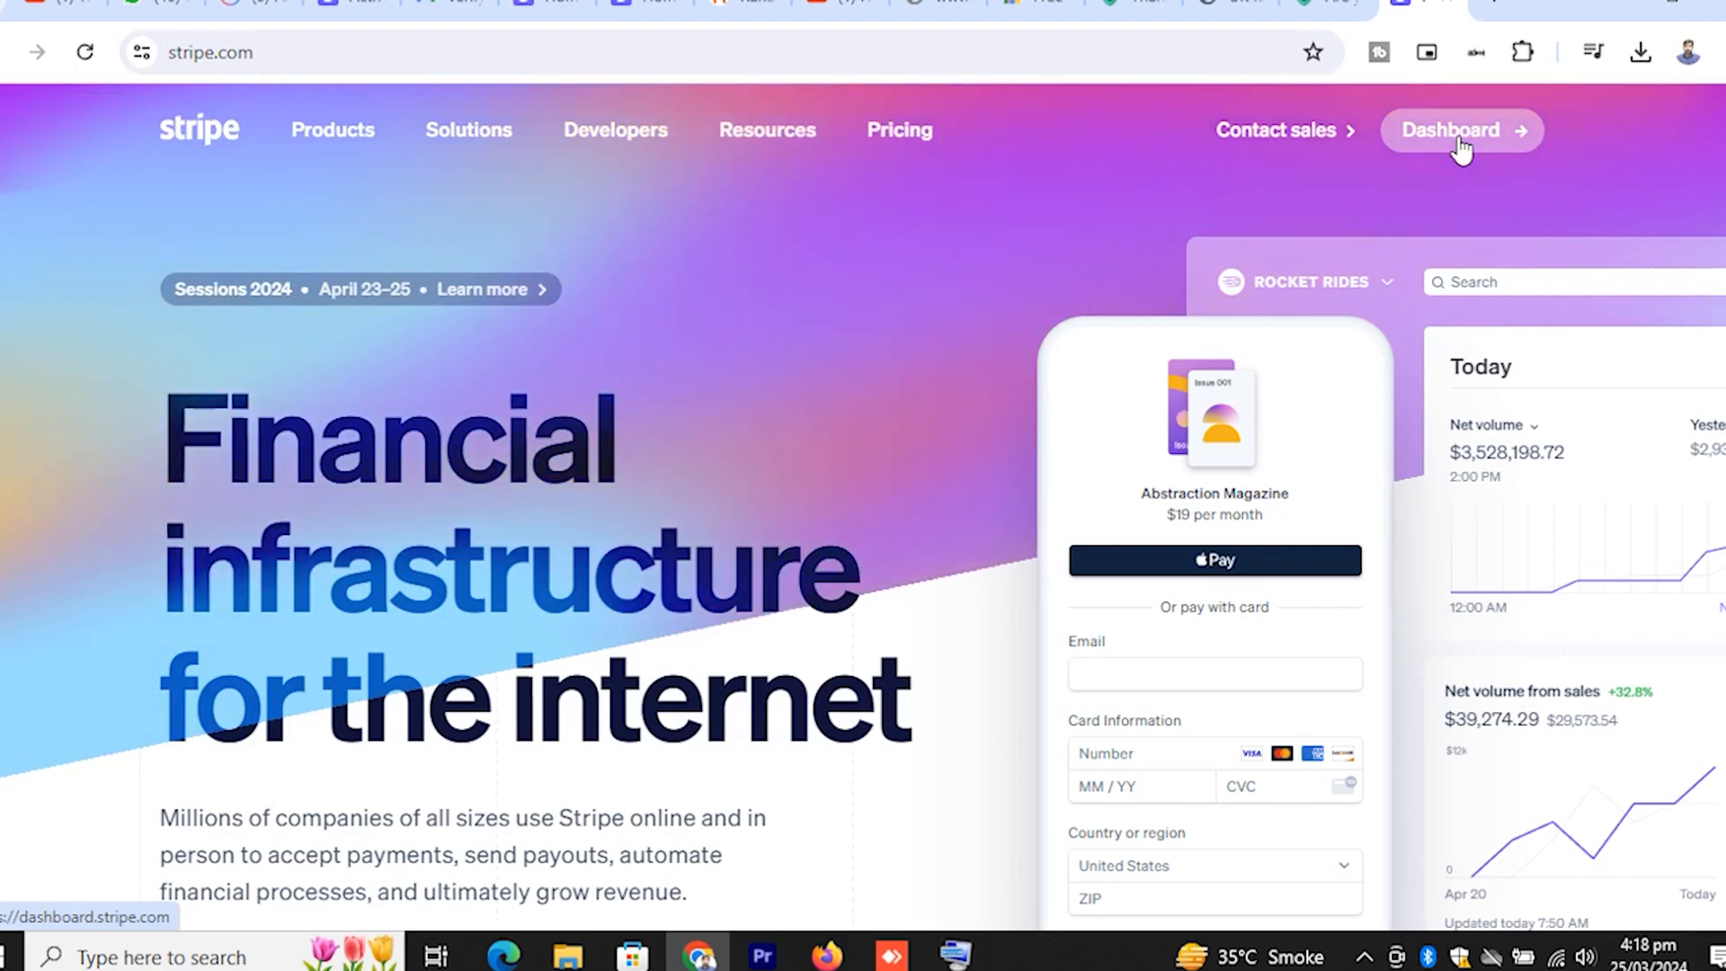
{"action": "scroll", "coordinate": [1368, 238], "scroll_direction": "down", "scroll_amount": 12}
{"action": "scroll", "coordinate": [1373, 245], "scroll_direction": "down", "scroll_amount": 3}
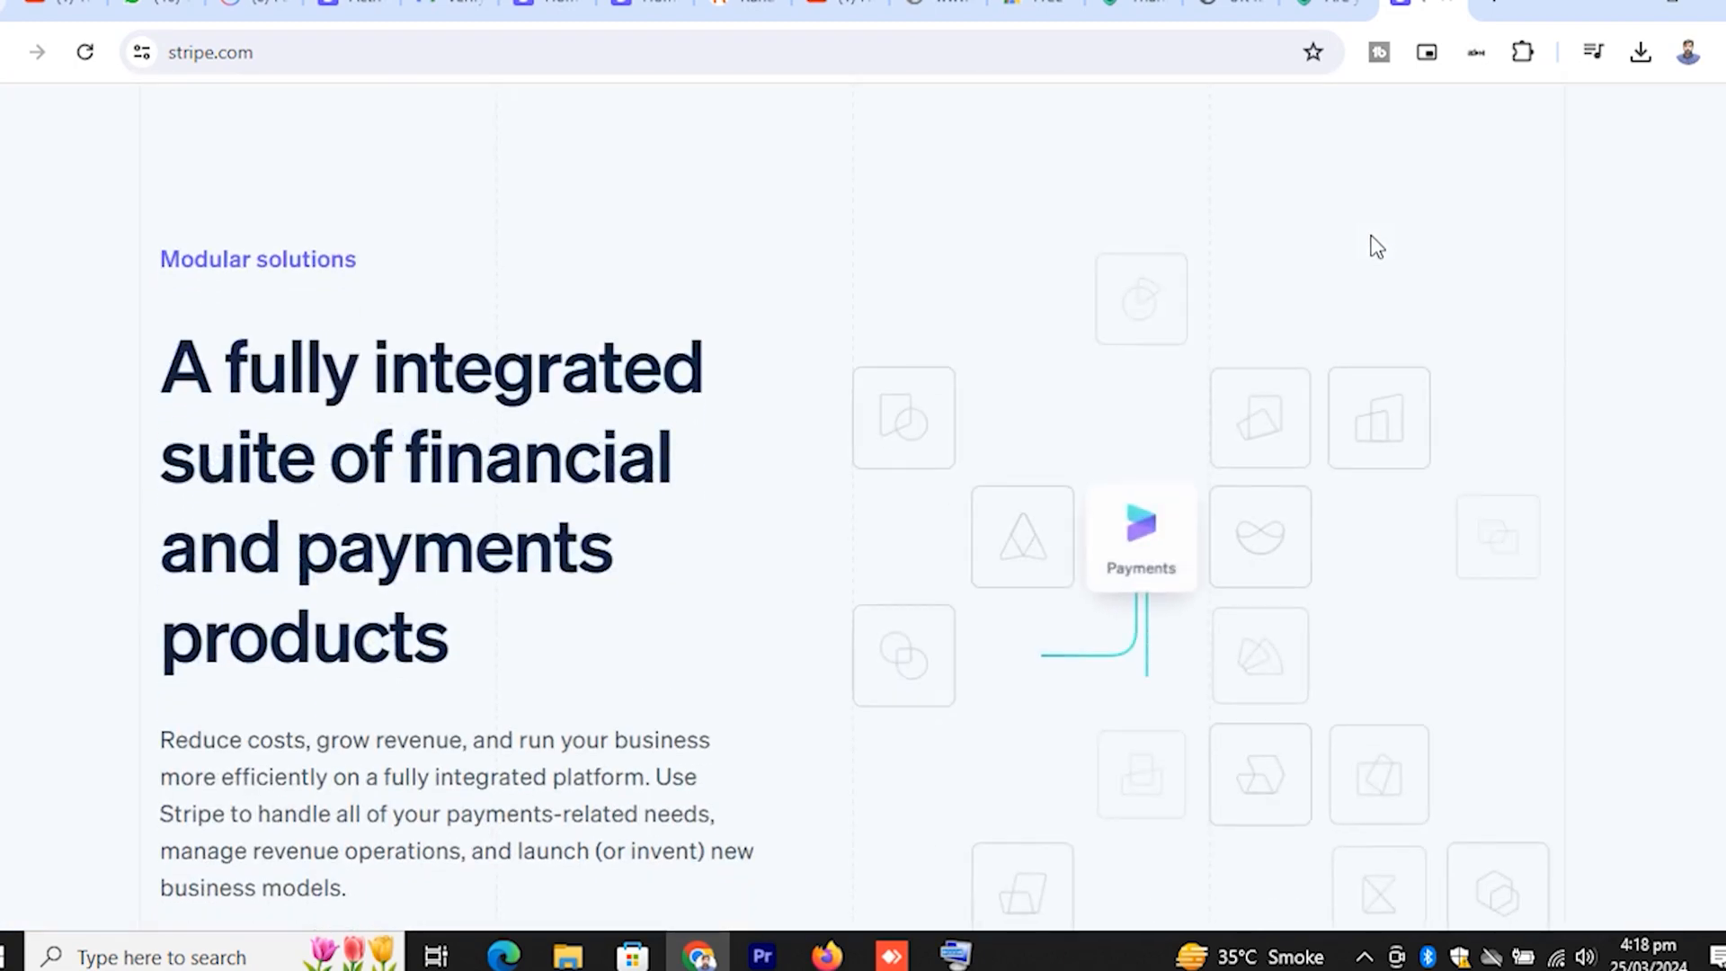
{"action": "scroll", "coordinate": [1372, 242], "scroll_direction": "up", "scroll_amount": 9}
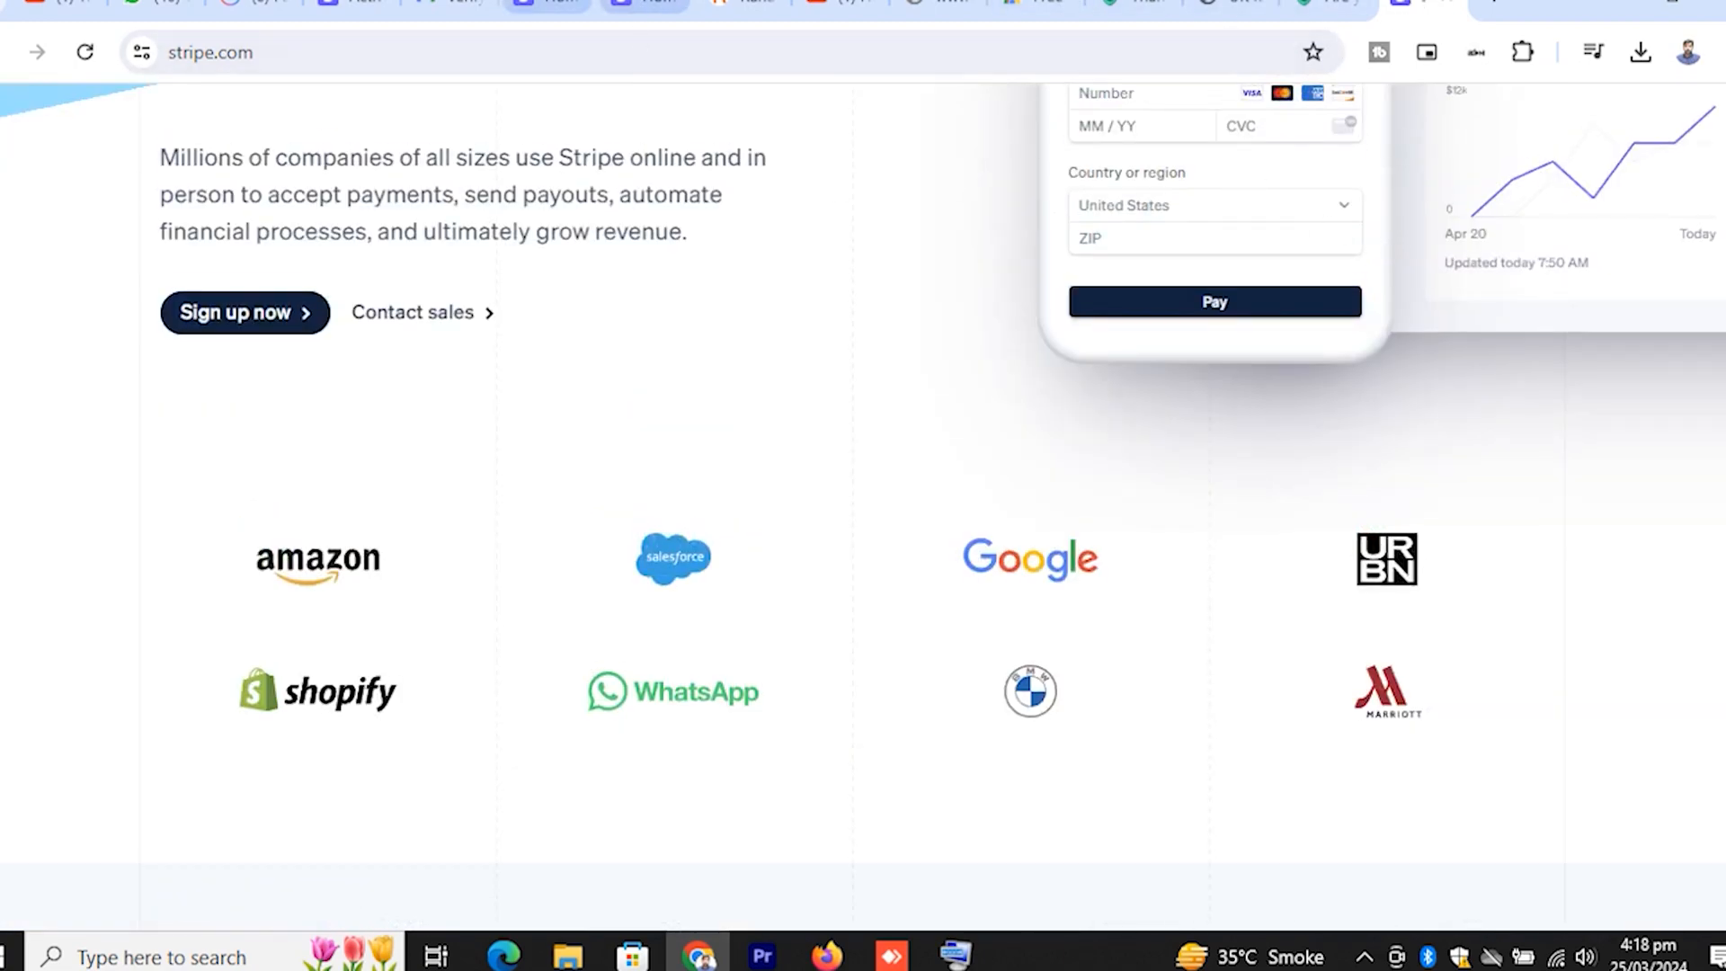
Step: Switch to the open Stripe dashboard and go to the product catalog
{"action": "left_click", "coordinate": [644, 8]}
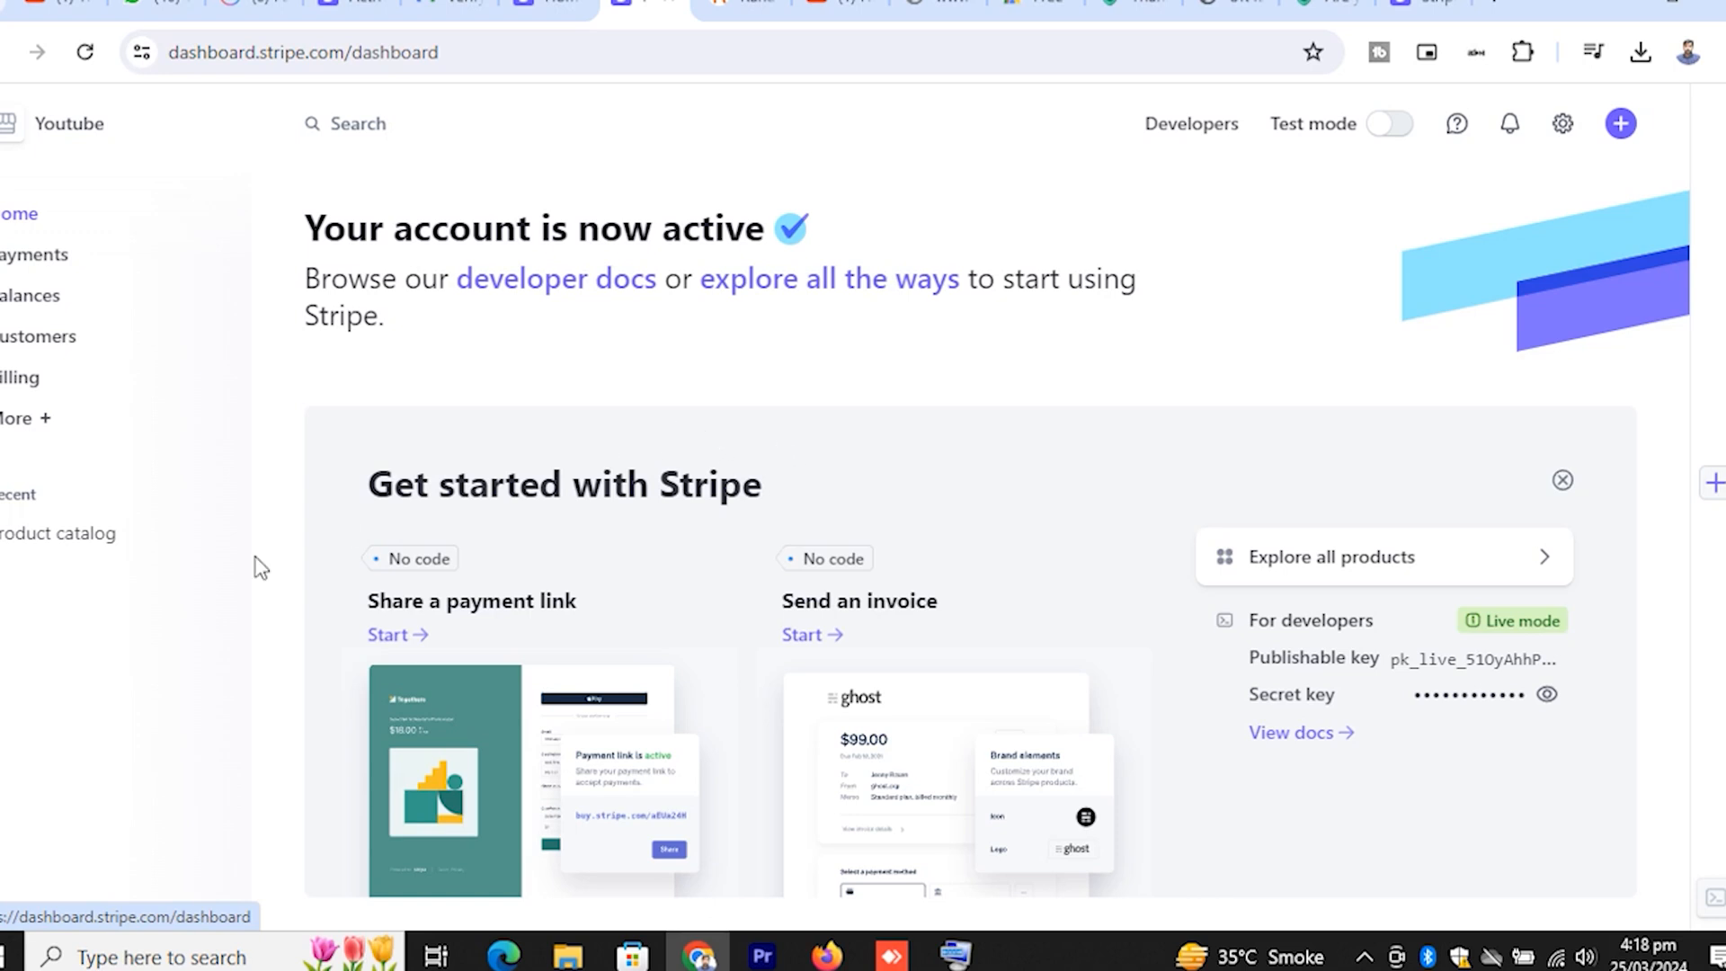
{"action": "left_click", "coordinate": [65, 441]}
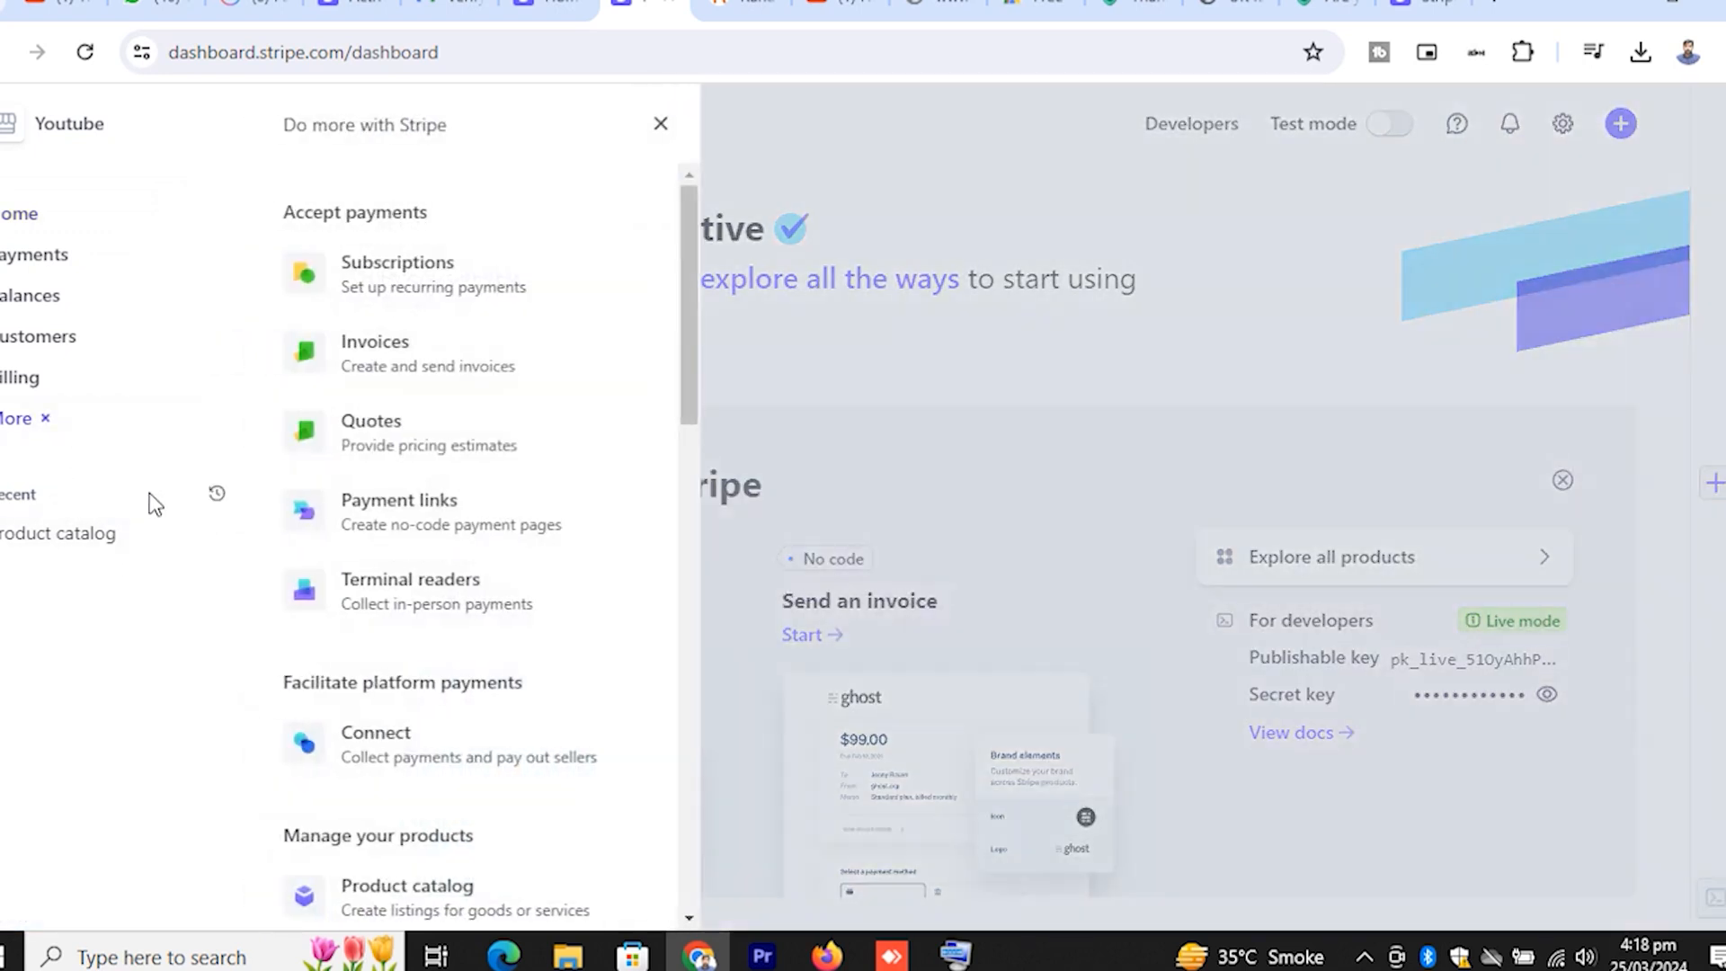
{"action": "scroll", "coordinate": [578, 566], "scroll_direction": "down", "scroll_amount": 2}
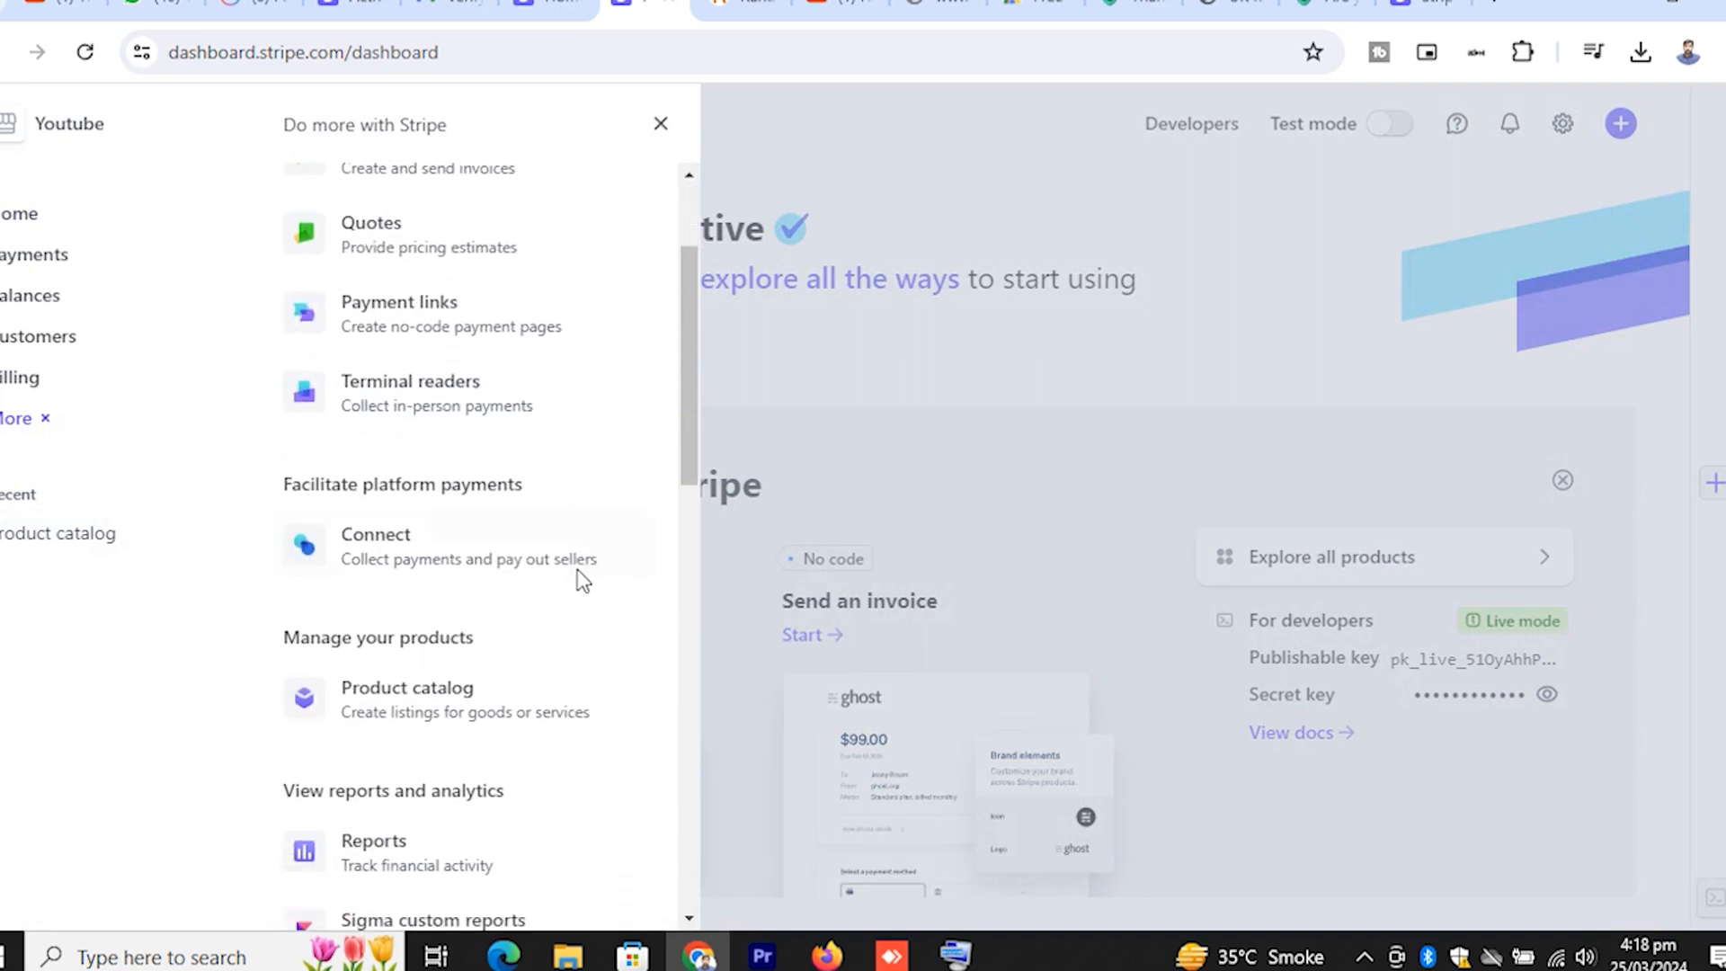
{"action": "scroll", "coordinate": [578, 579], "scroll_direction": "down", "scroll_amount": 1}
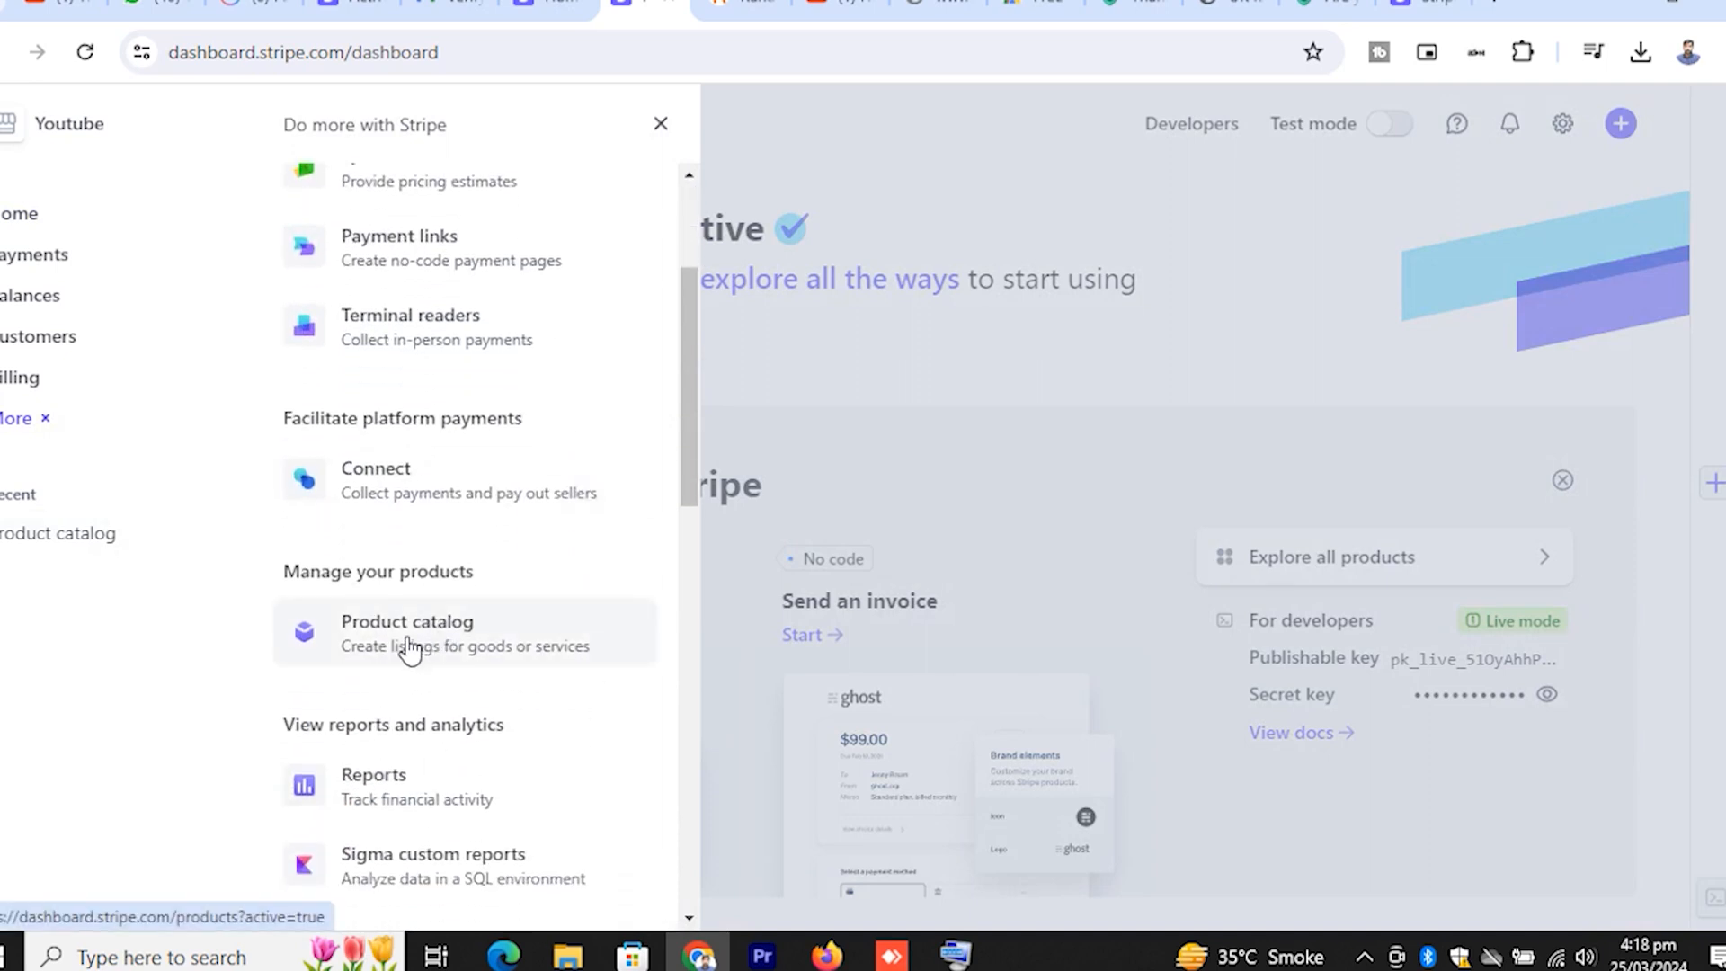
{"action": "left_click", "coordinate": [409, 645]}
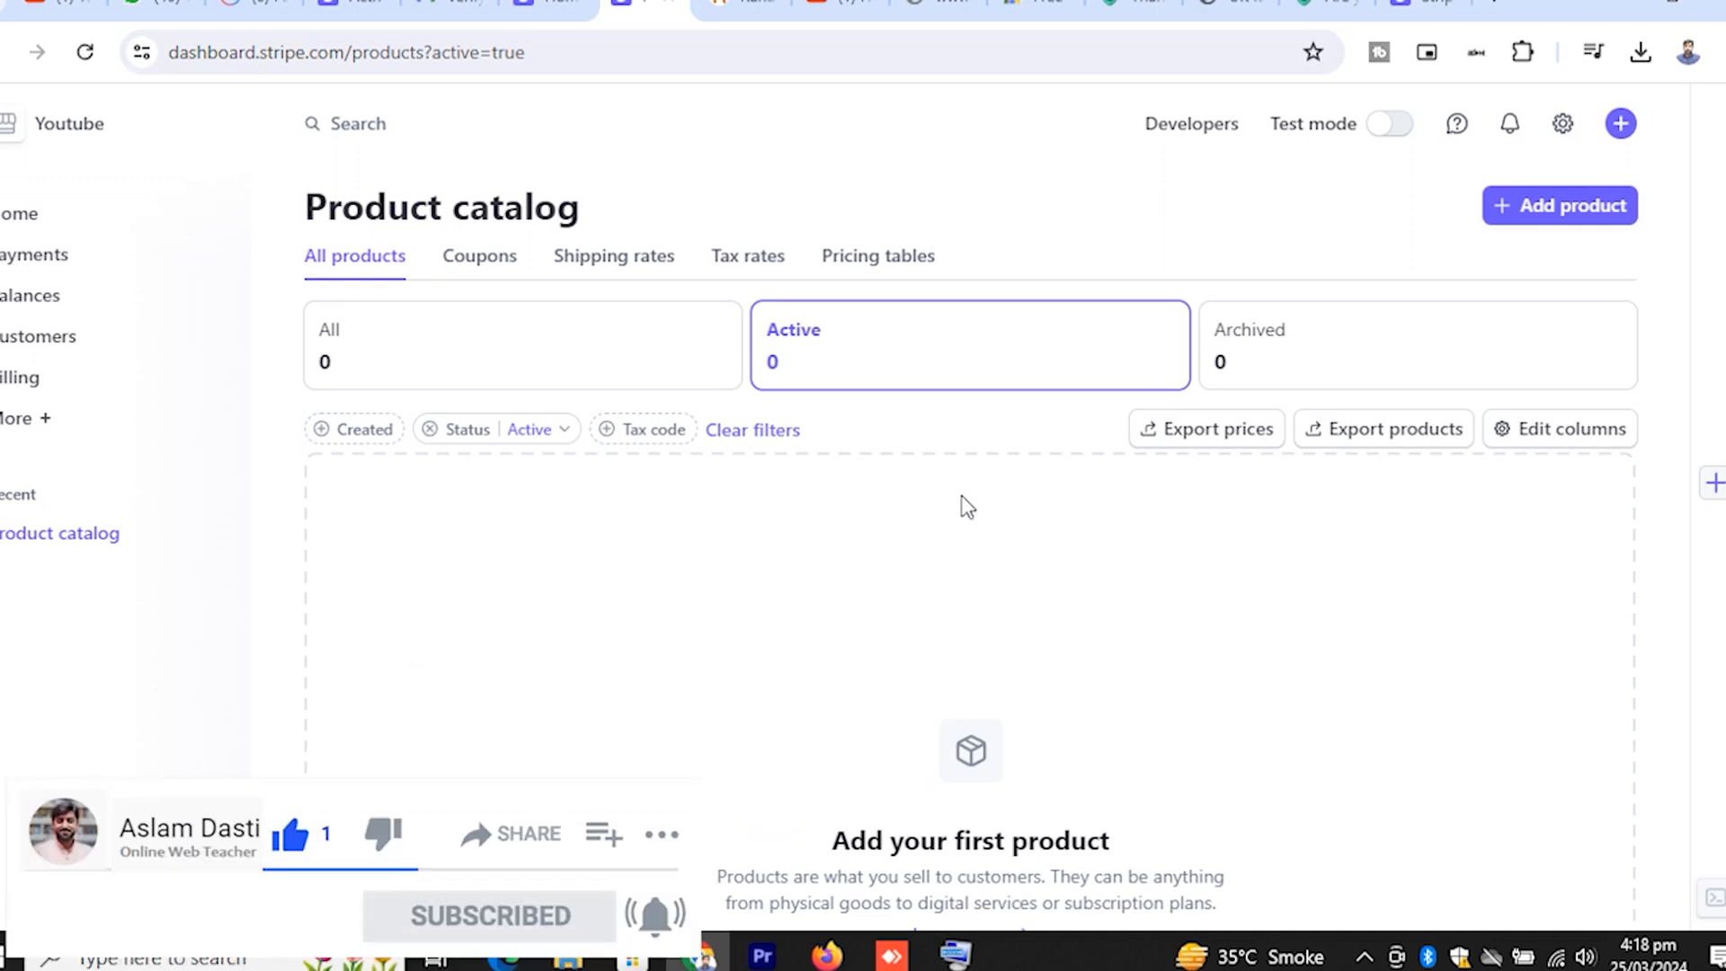
Step: Start adding a new product and name it "Shopify Course"
{"action": "left_click", "coordinate": [1549, 218]}
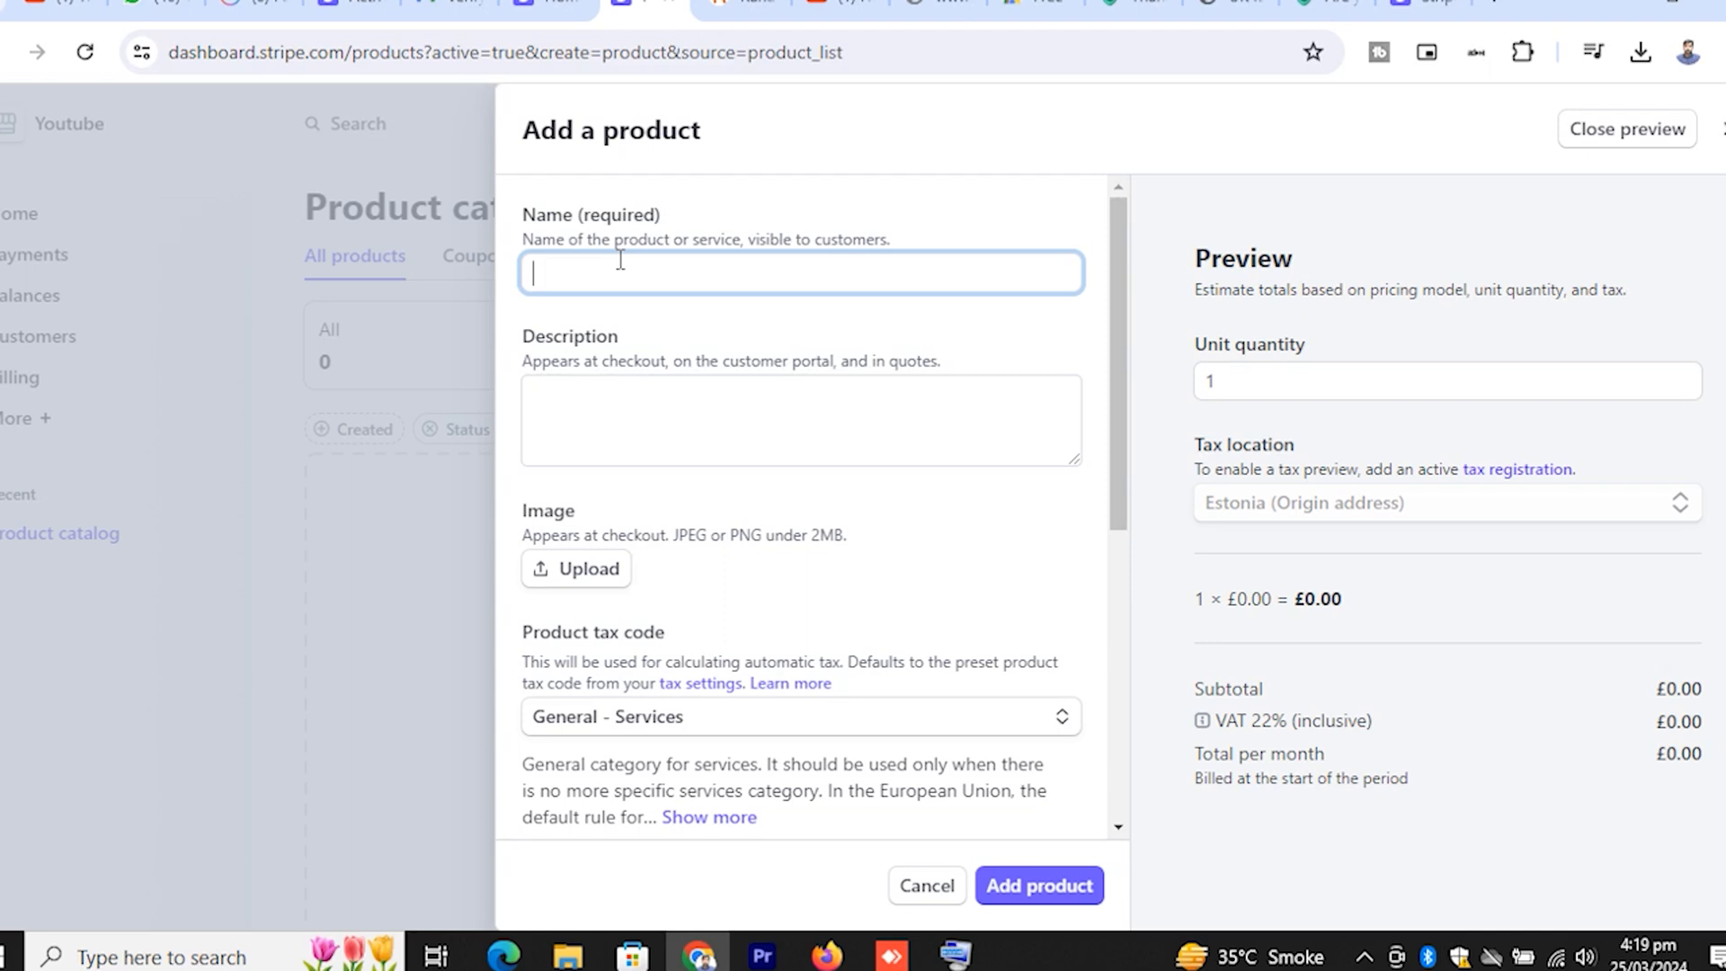
{"action": "type", "text": "Shoify"}
{"action": "key", "text": "BackSpace"}
{"action": "key", "text": "BackSpace"}
{"action": "key", "text": "BackSpace"}
{"action": "key", "text": "BackSpace"}
{"action": "type", "text": "pify Course"}
Step: Enter the product description "we provide shopify course content including store creation payment method and marketing strategies etc", correcting the misspelled word
{"action": "left_click", "coordinate": [678, 384]}
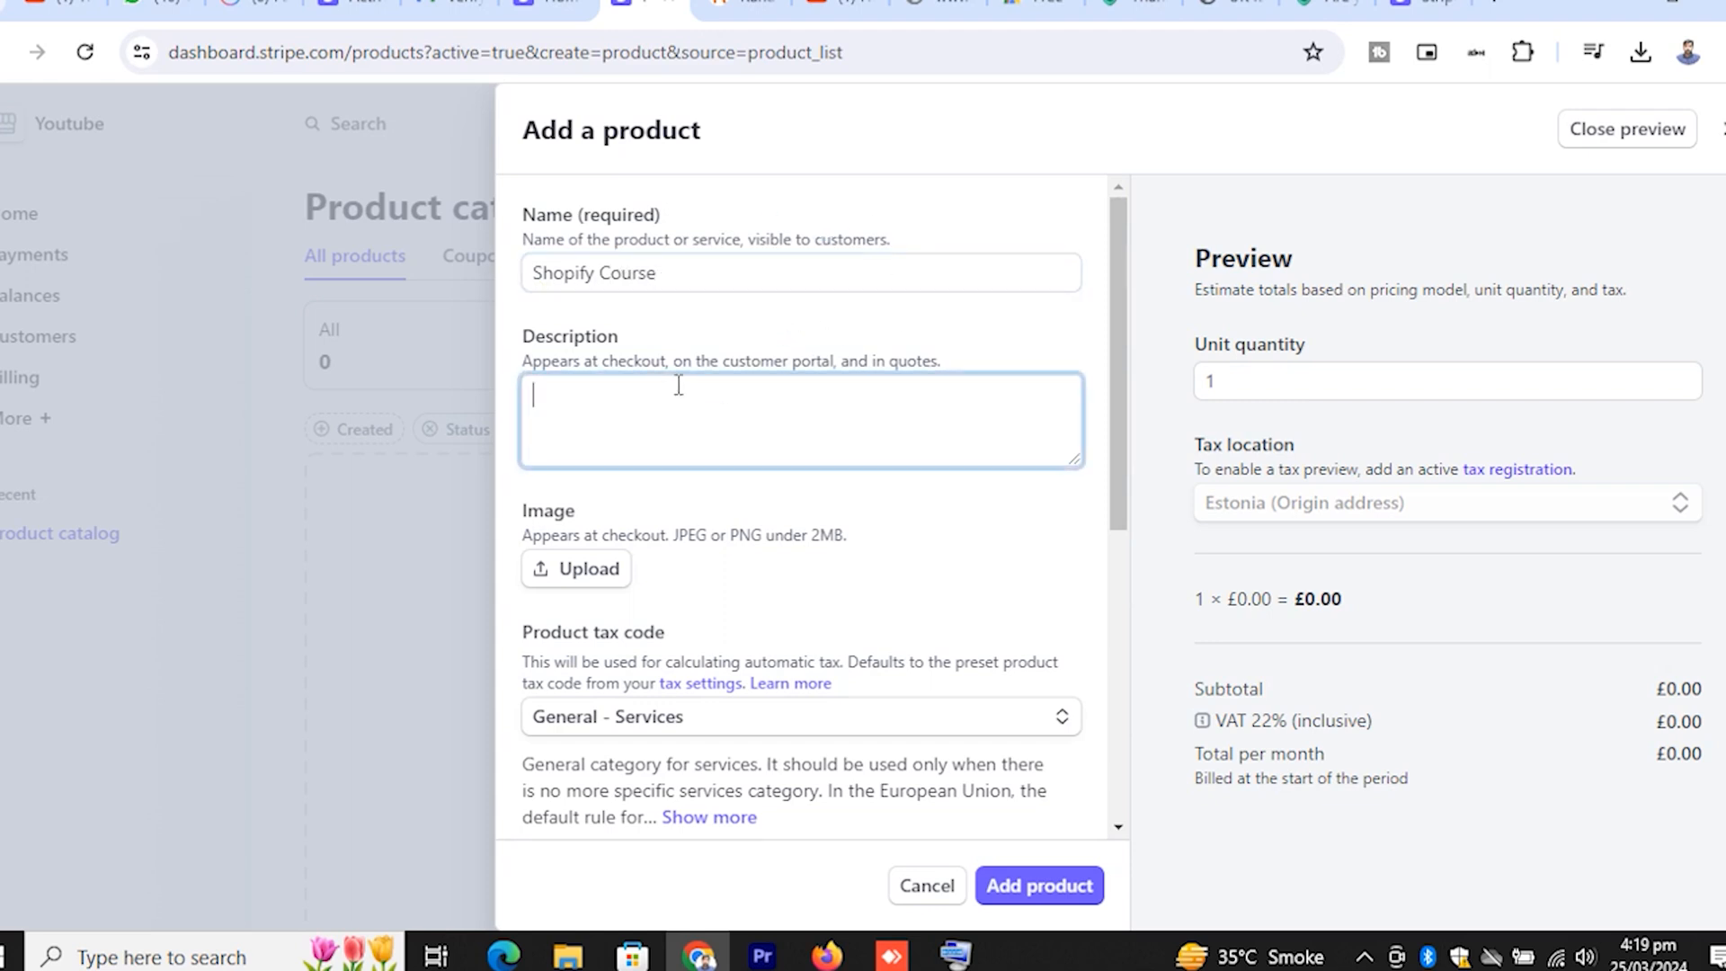
{"action": "type", "text": "we provdie"}
{"action": "right_click", "coordinate": [850, 421]}
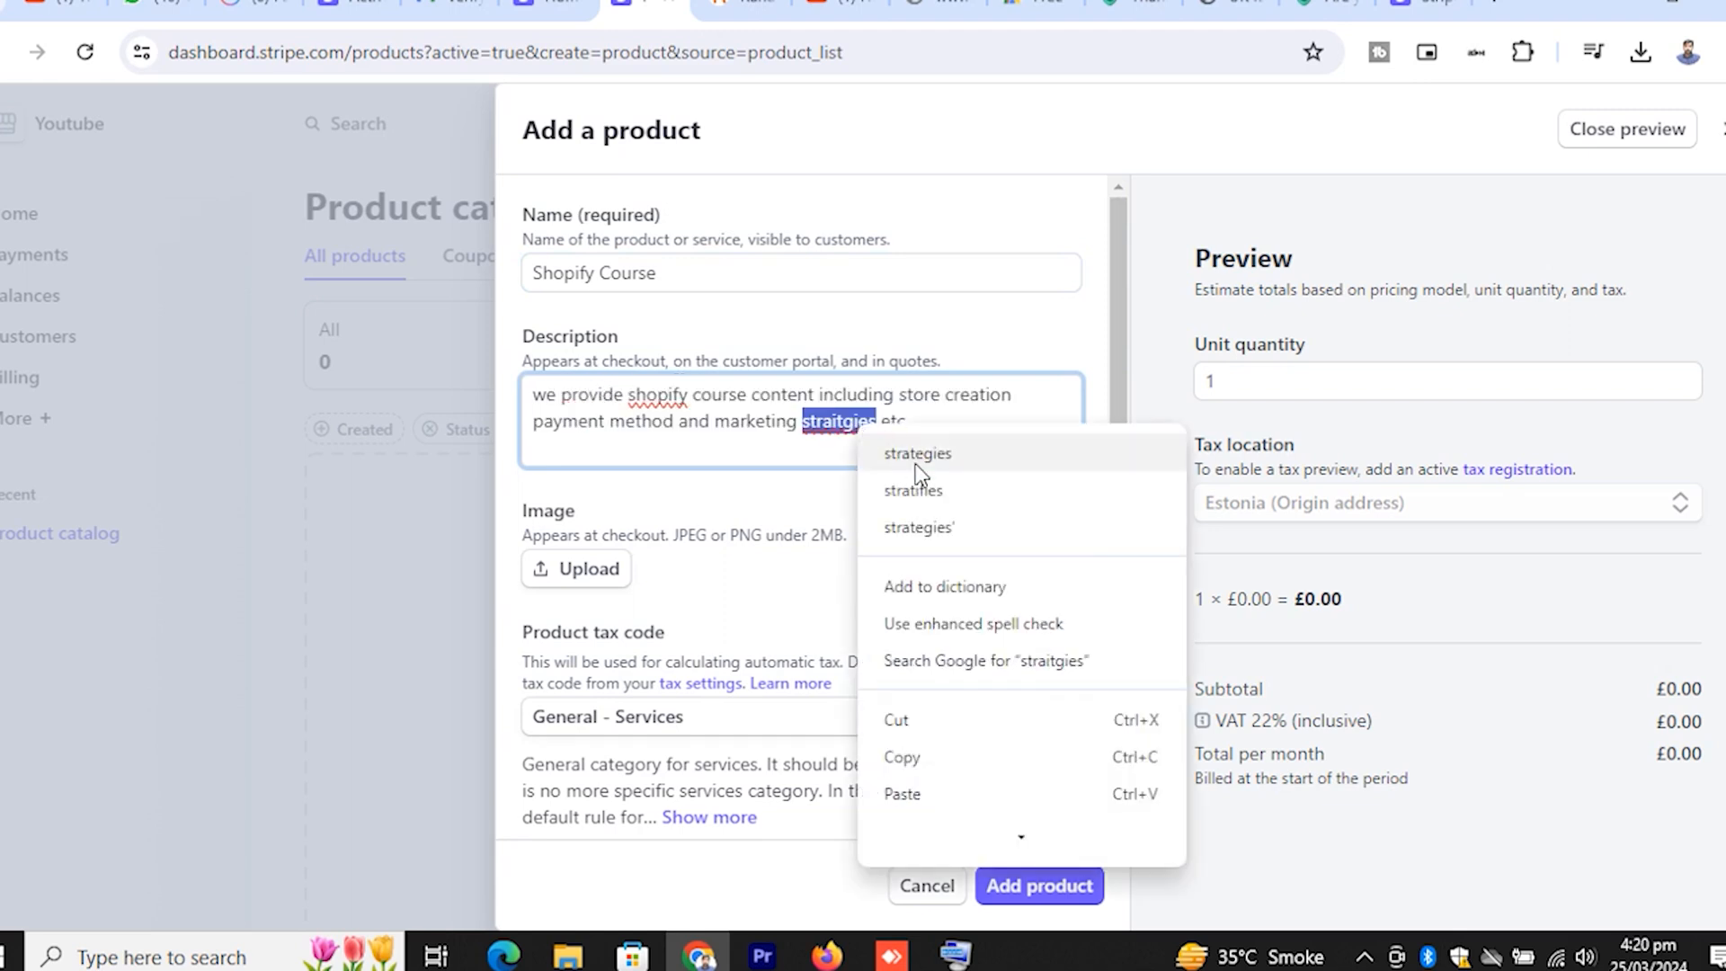
{"action": "left_click", "coordinate": [915, 452]}
Step: Search the web for a Shopify course picture and upload one as the product's image
{"action": "scroll", "coordinate": [899, 436], "scroll_direction": "down", "scroll_amount": 2}
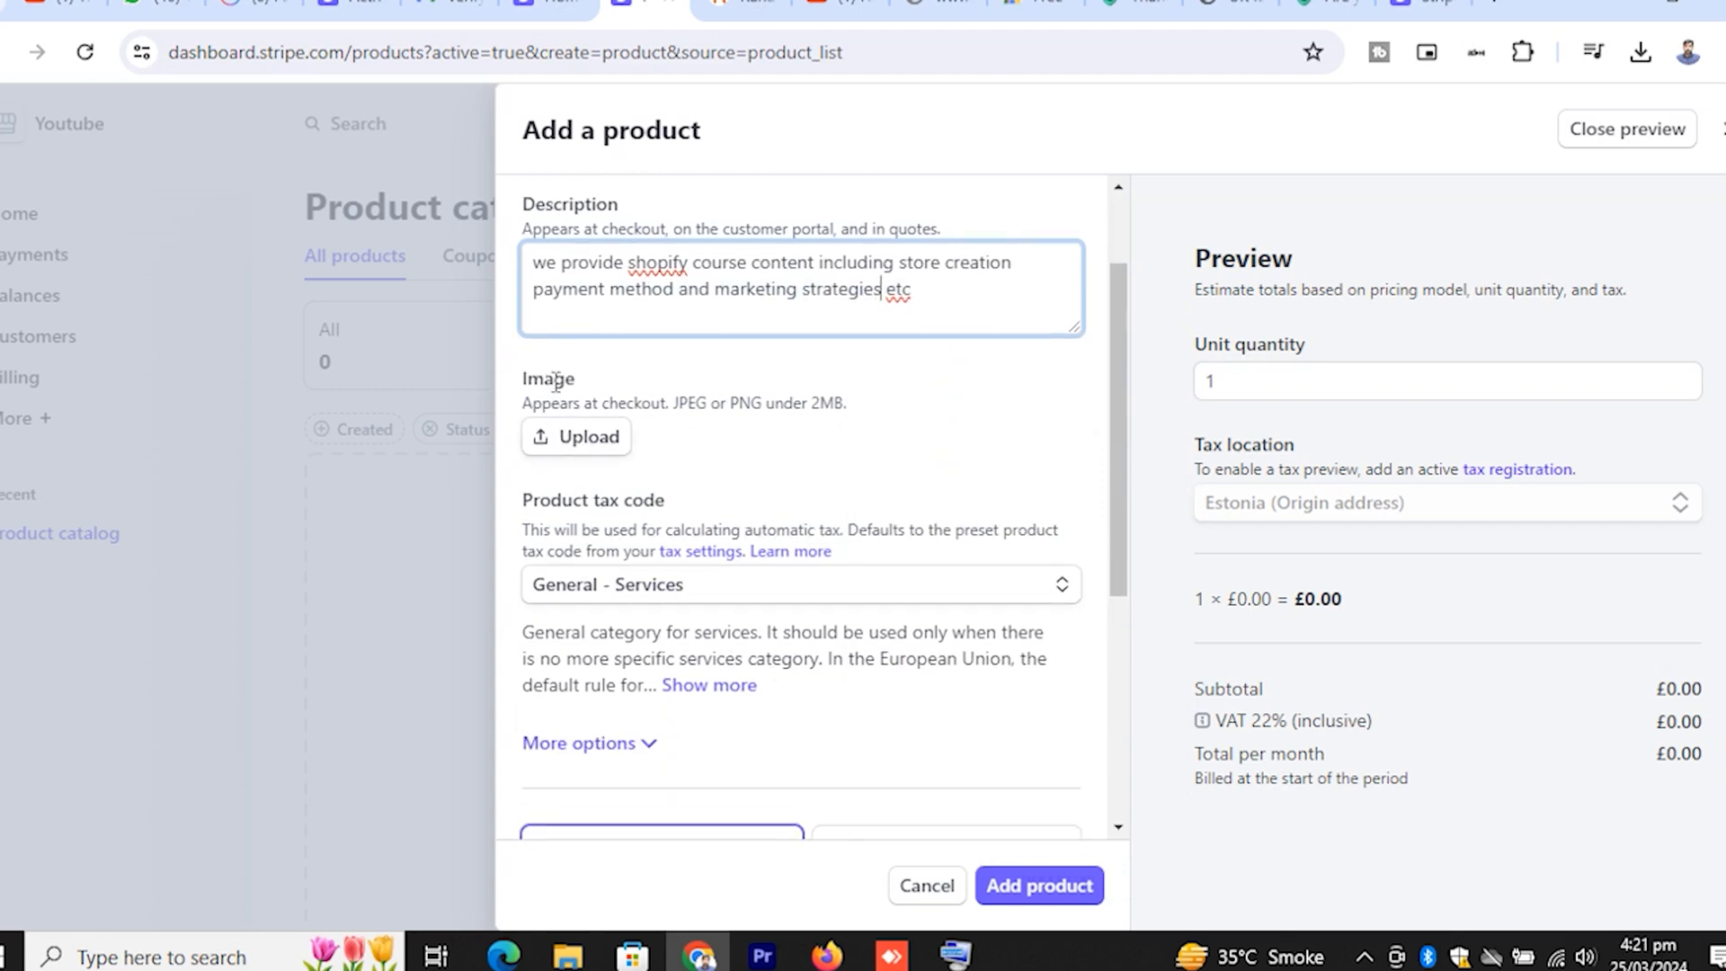
{"action": "left_click", "coordinate": [1495, 9]}
{"action": "type", "text": "shopify"}
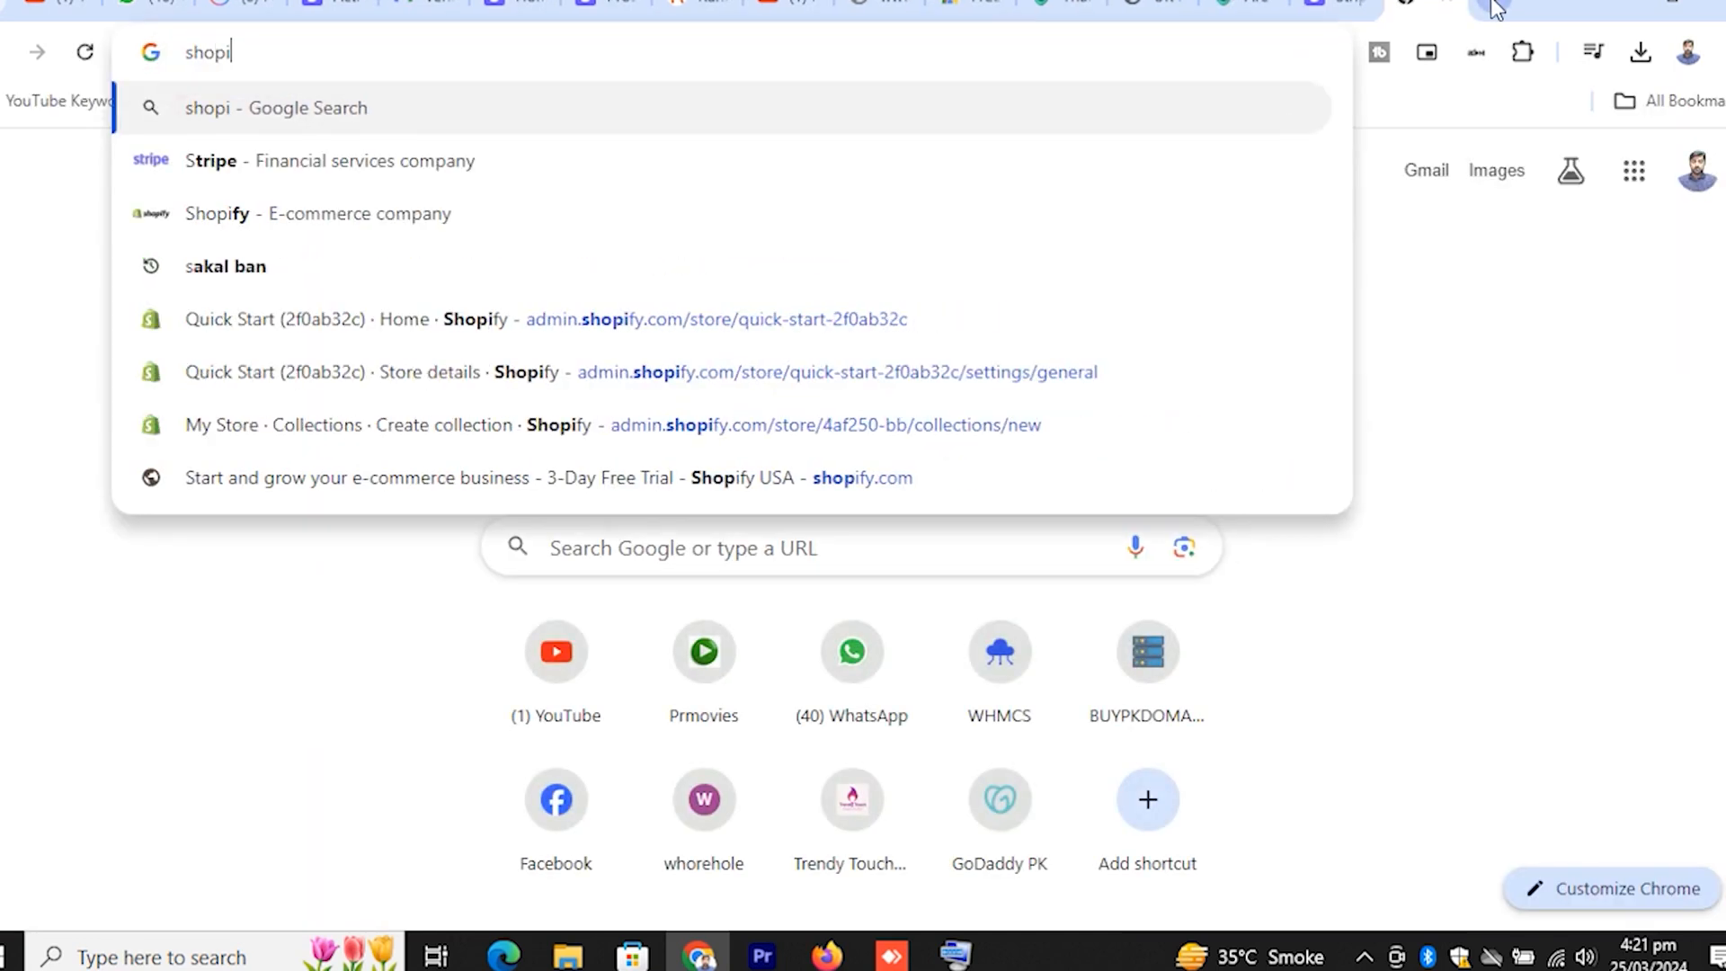
{"action": "type", "text": " cou"}
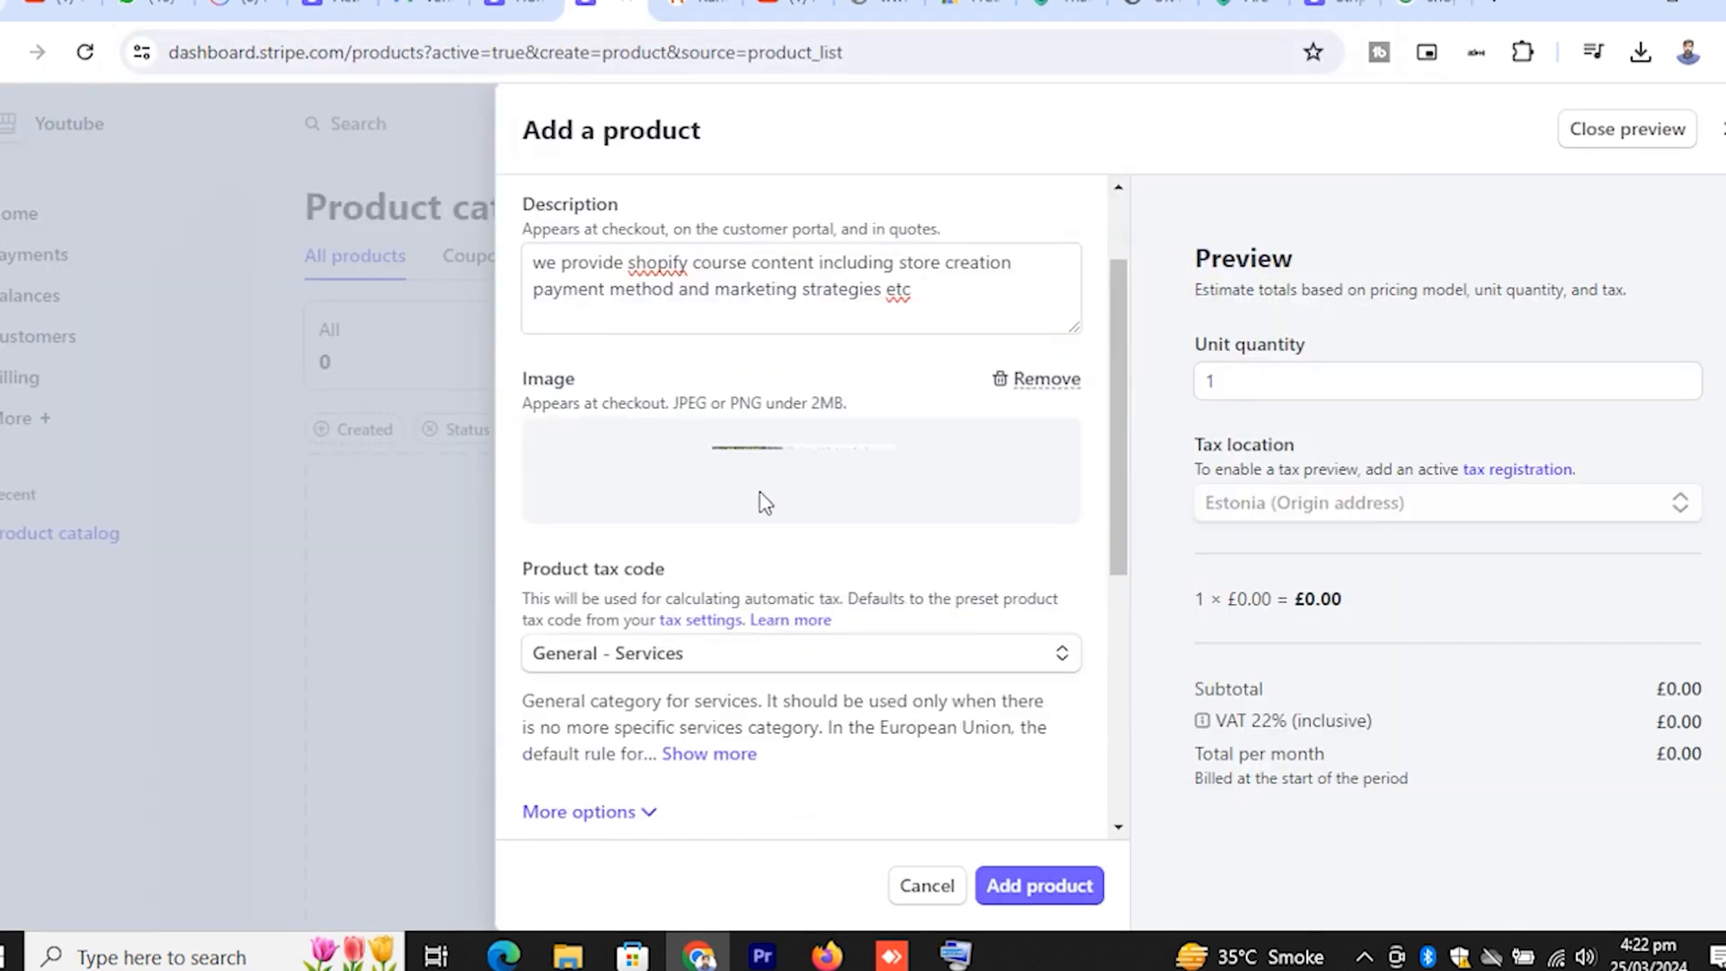
Step: Choose General - Services as the product tax code
{"action": "scroll", "coordinate": [898, 530], "scroll_direction": "down", "scroll_amount": 1}
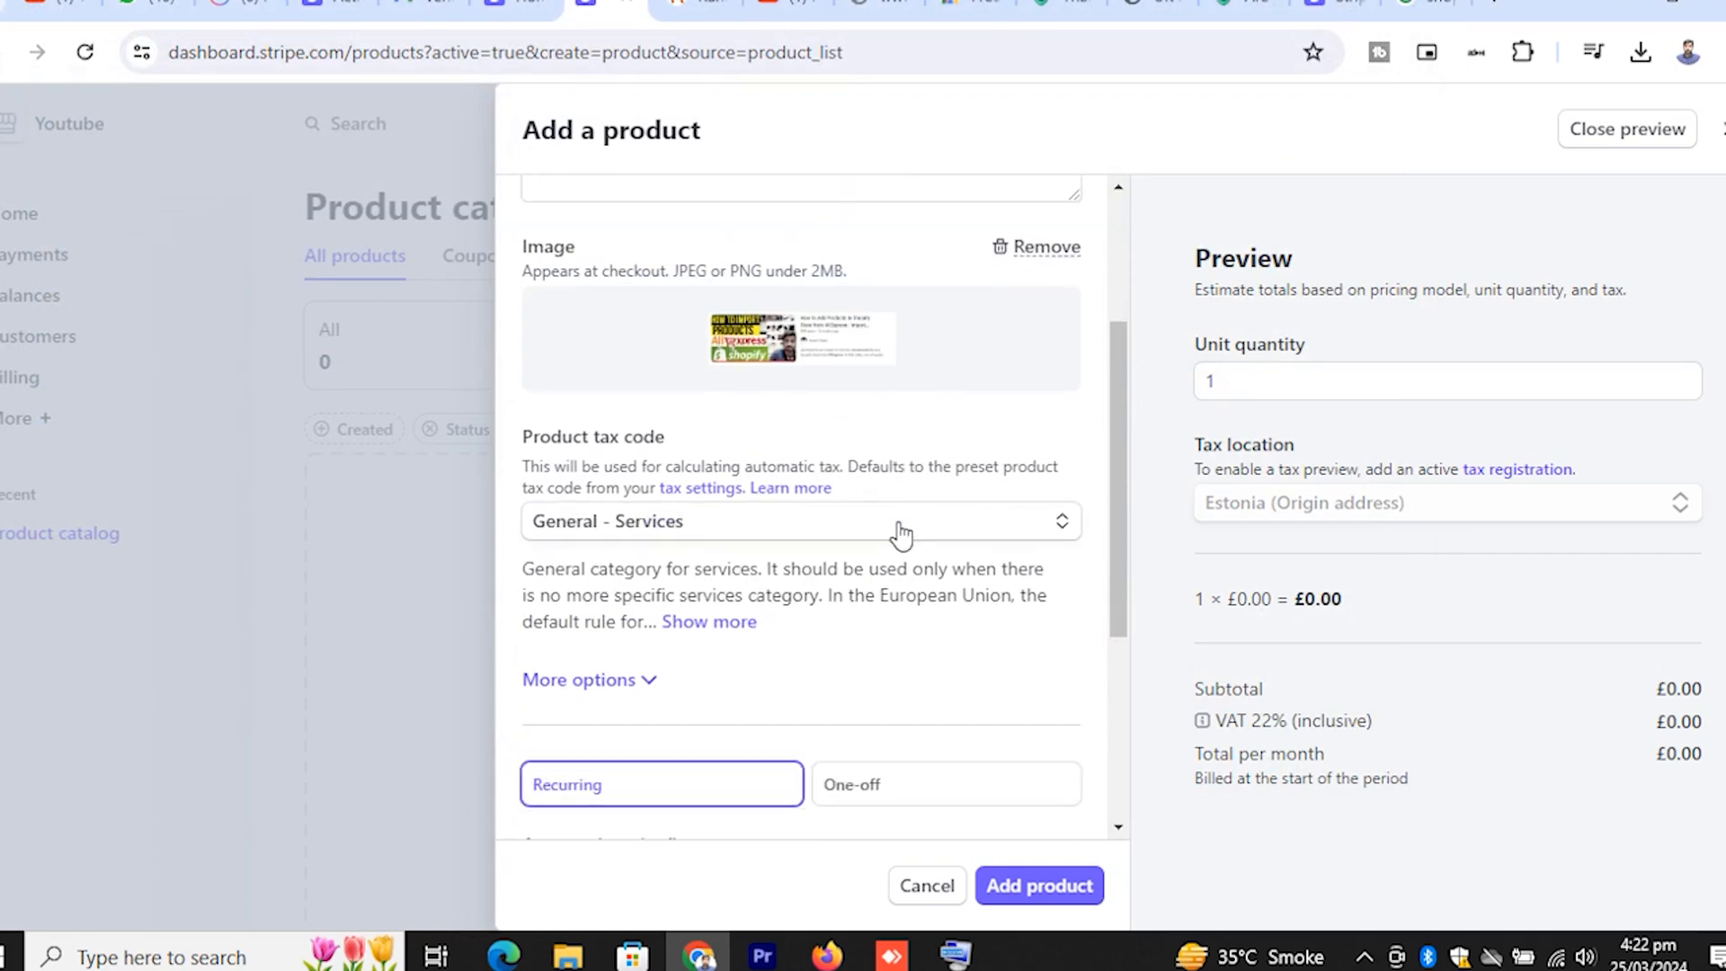
{"action": "left_click", "coordinate": [729, 534]}
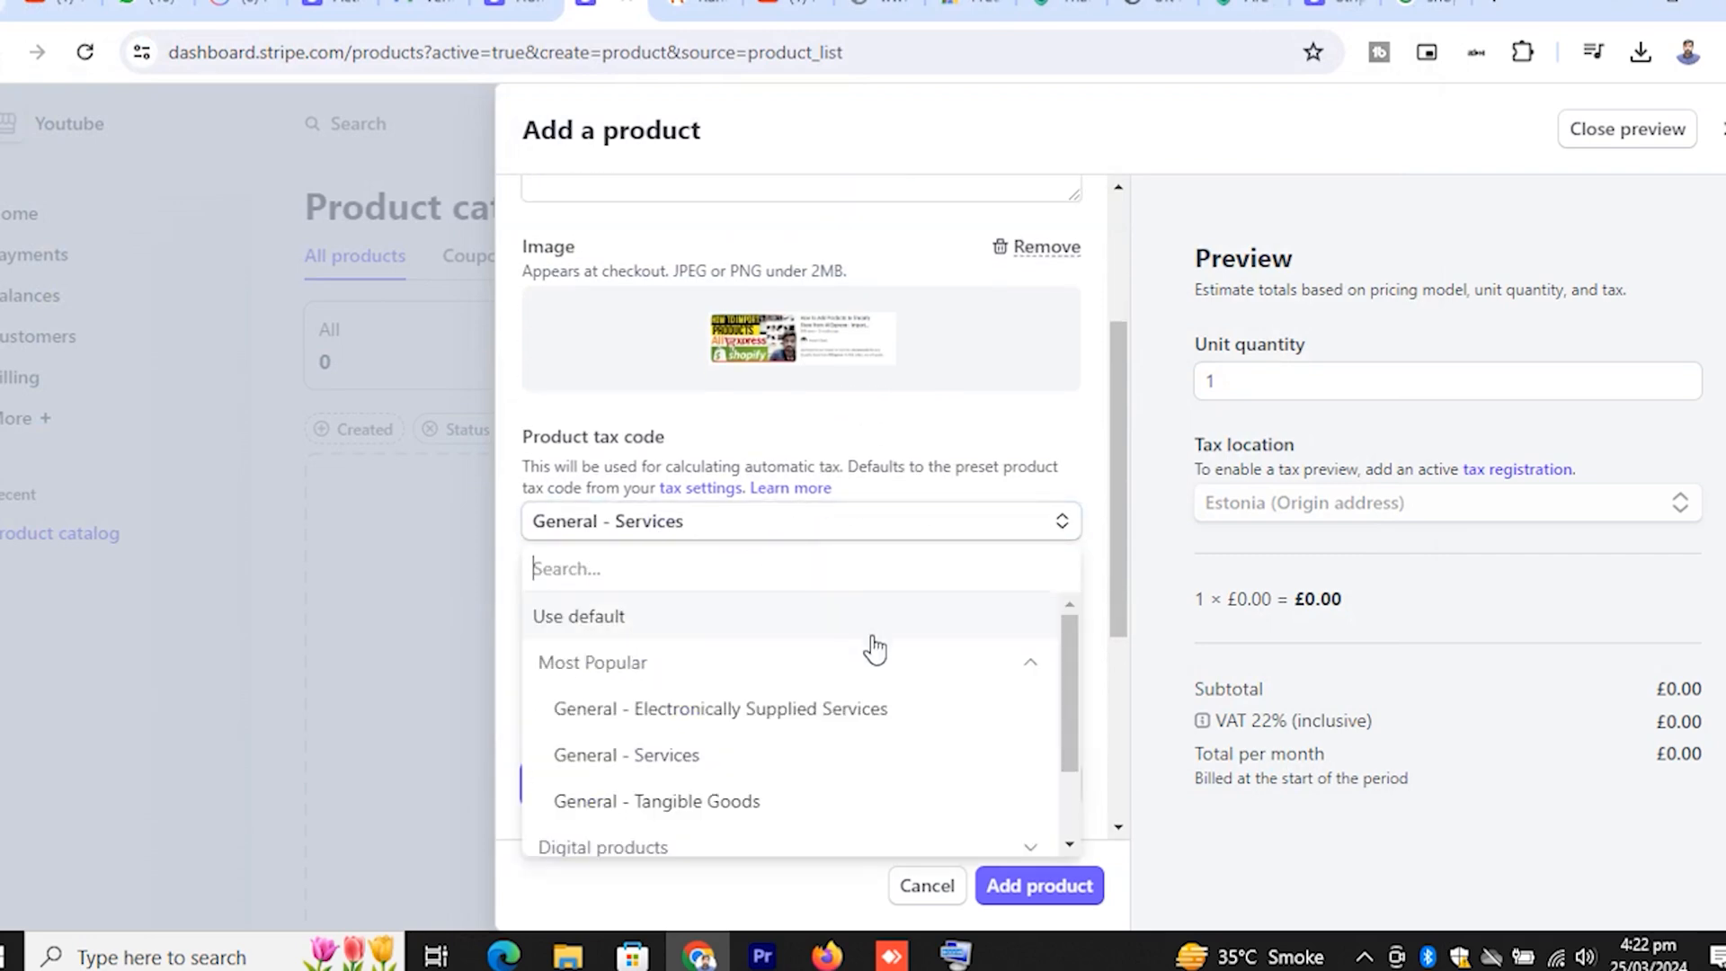
{"action": "scroll", "coordinate": [725, 659], "scroll_direction": "down", "scroll_amount": 1}
{"action": "left_click", "coordinate": [657, 656]}
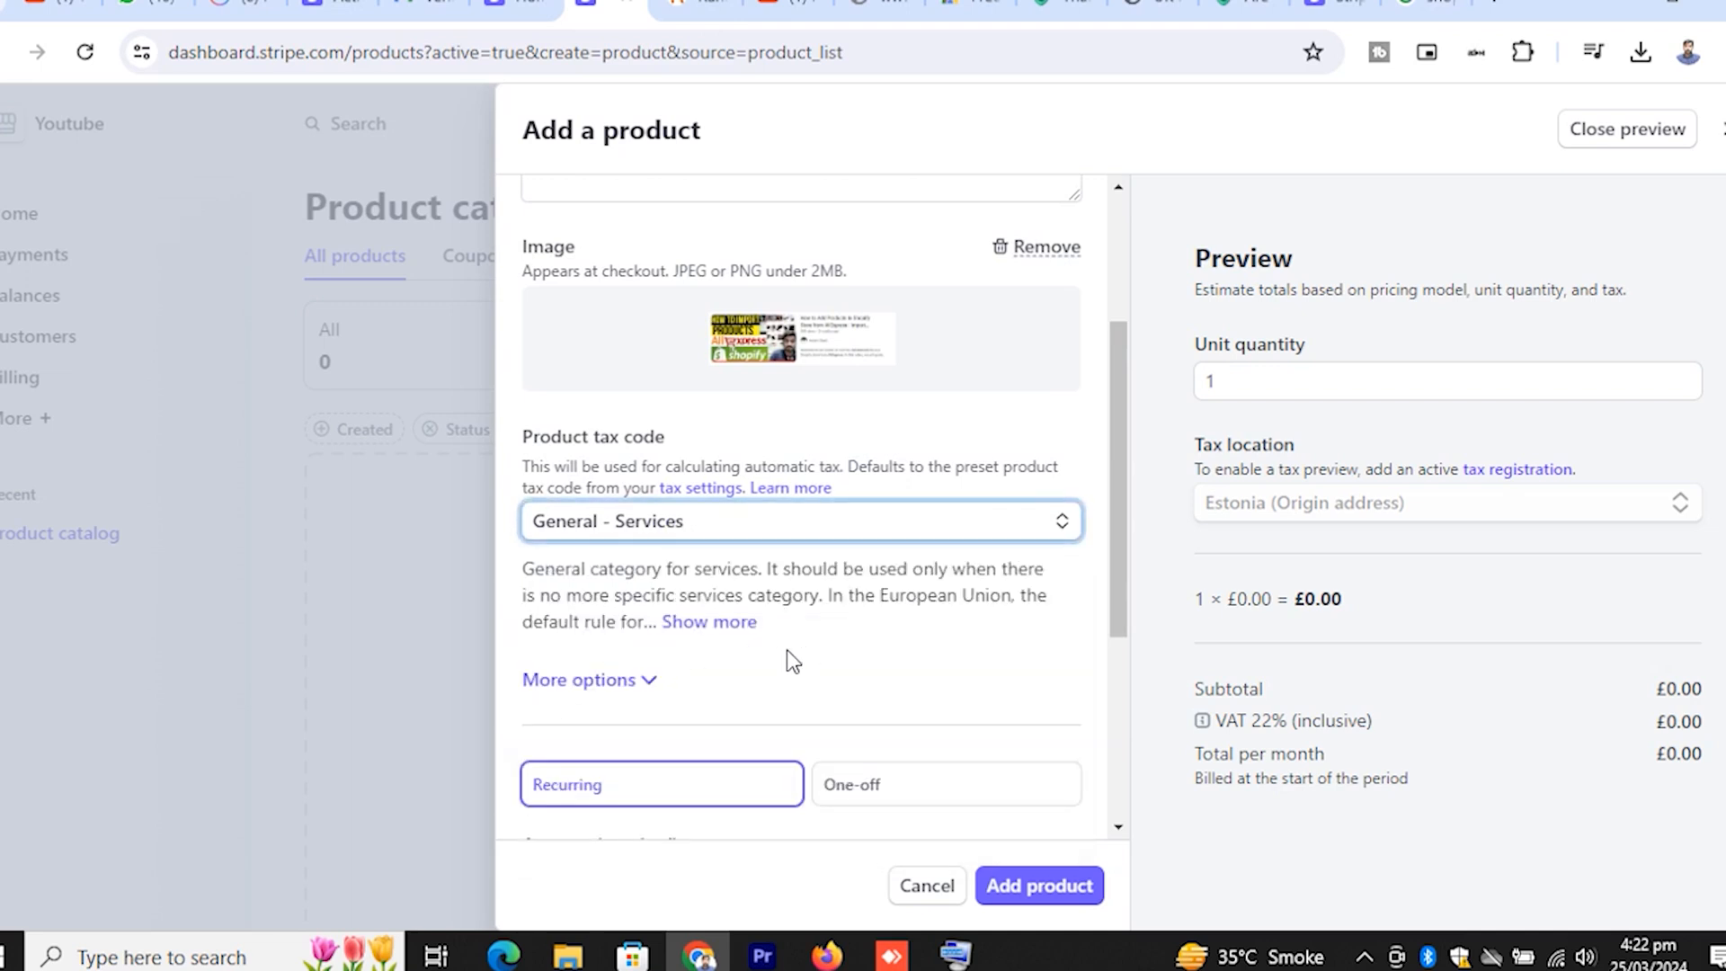
Step: Compare the recurring and one-off pricing types and set the product's price to One-off
{"action": "scroll", "coordinate": [796, 661], "scroll_direction": "down", "scroll_amount": 1}
{"action": "scroll", "coordinate": [767, 624], "scroll_direction": "down", "scroll_amount": 1}
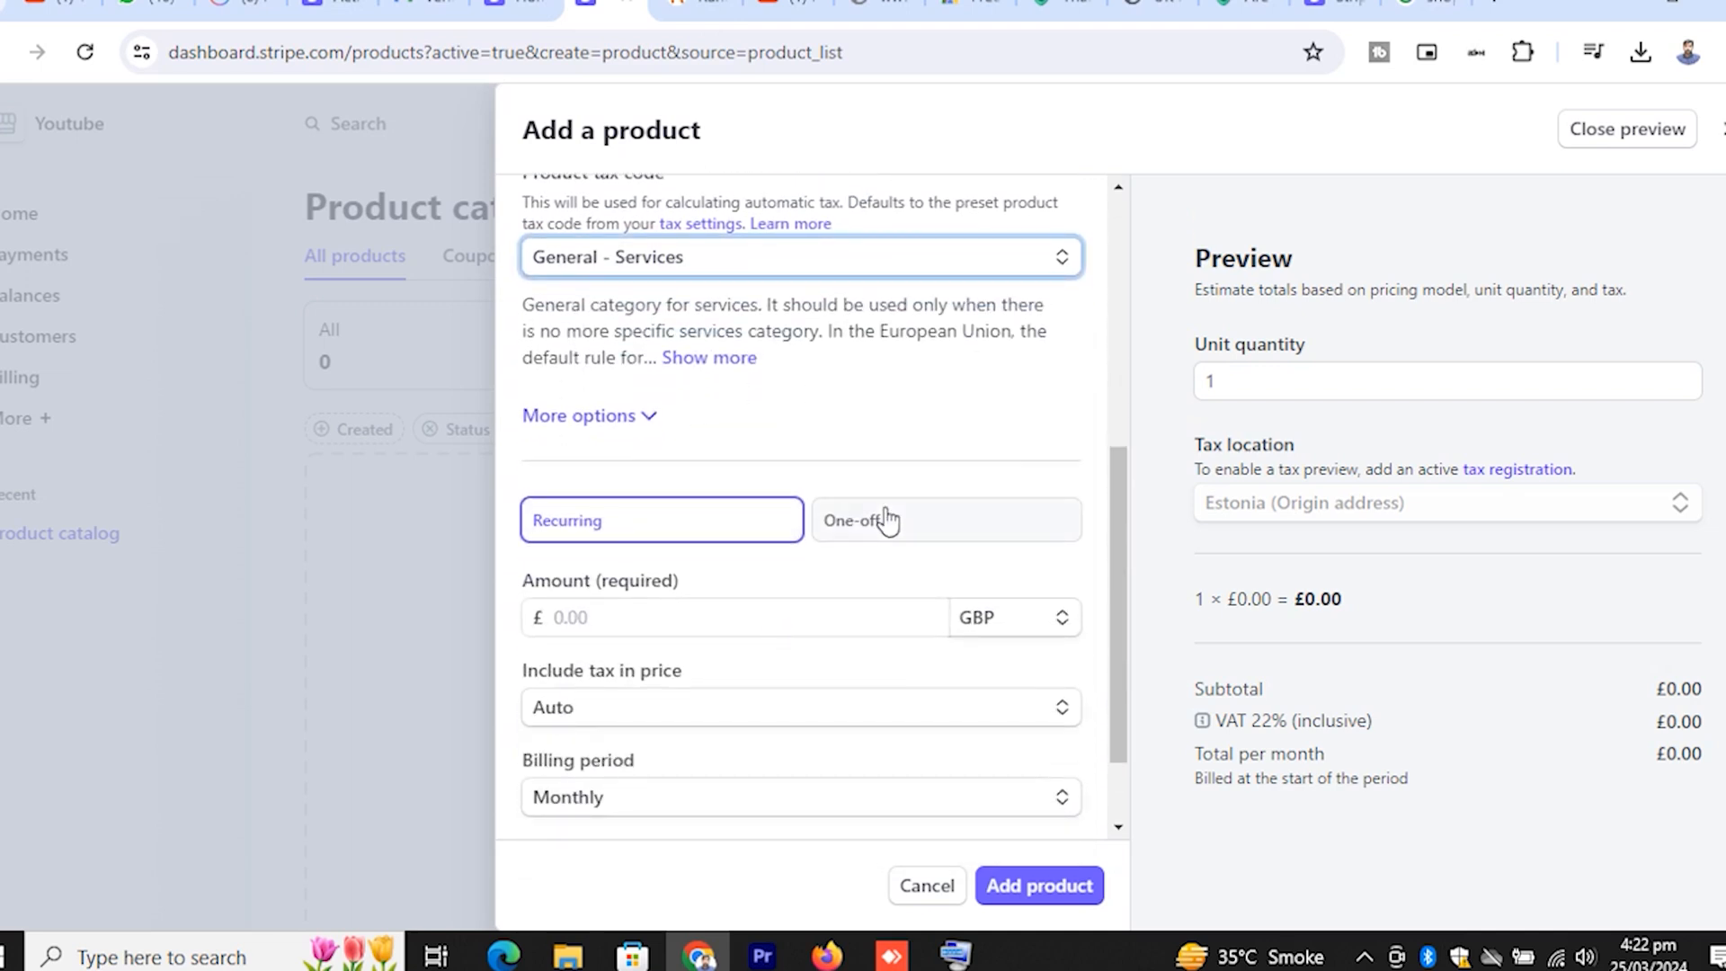
{"action": "left_click", "coordinate": [890, 539]}
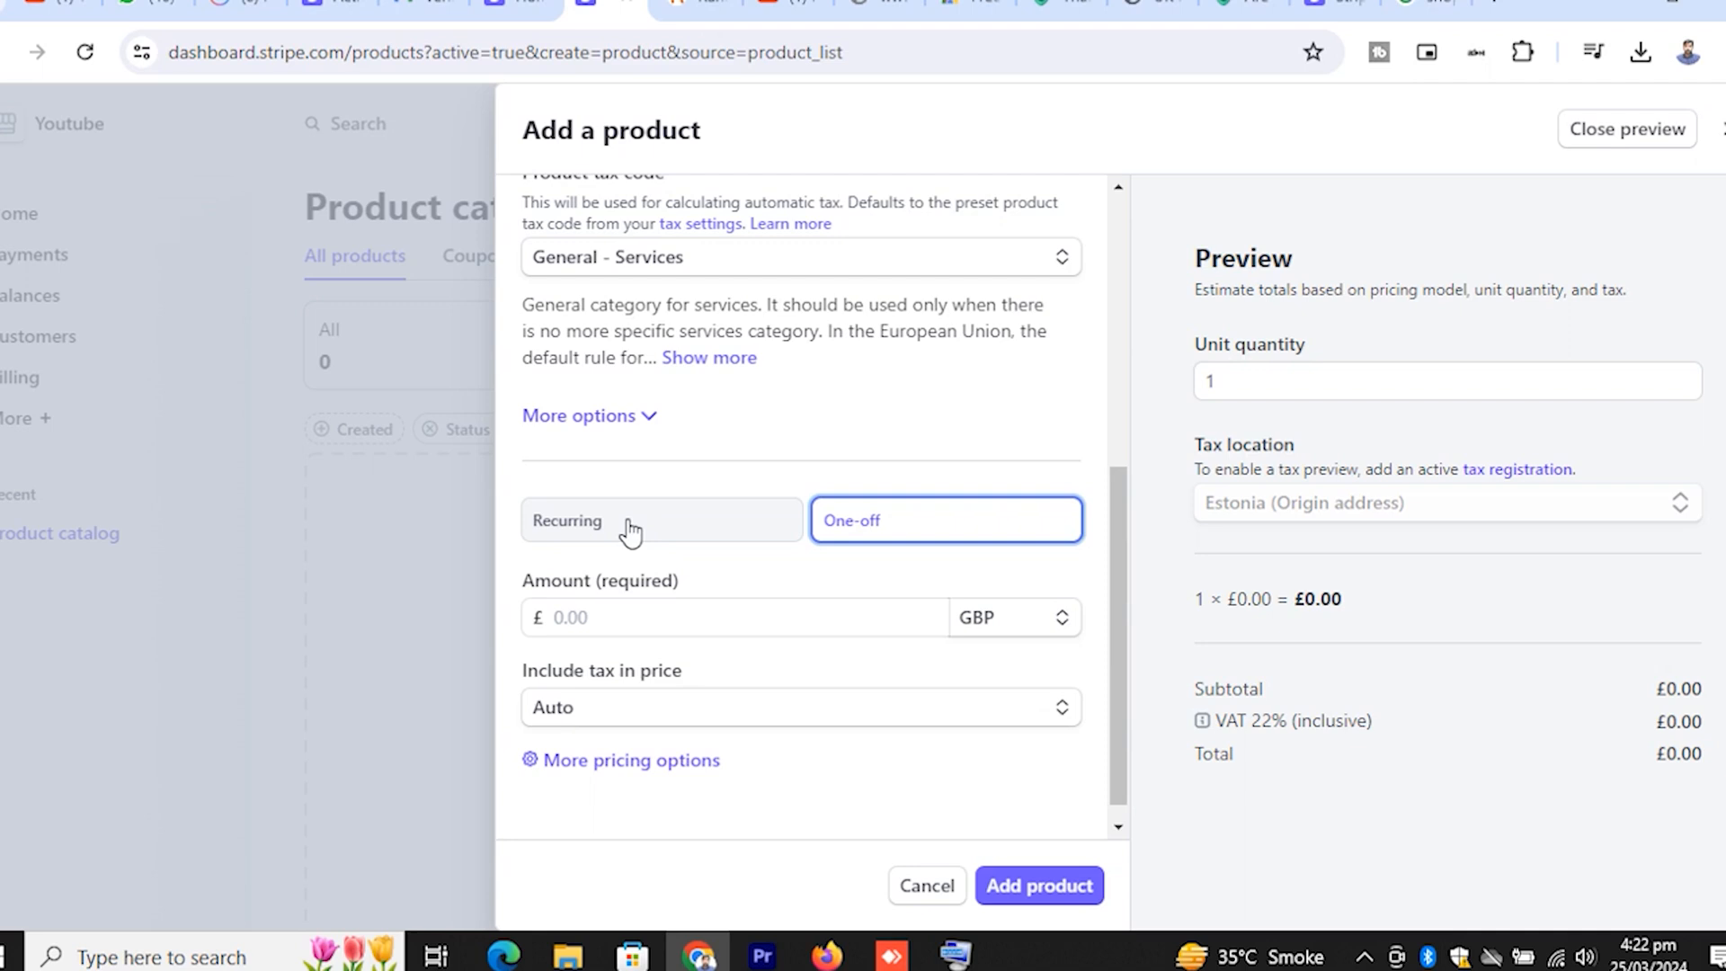
{"action": "left_click", "coordinate": [666, 521]}
{"action": "left_click", "coordinate": [916, 517]}
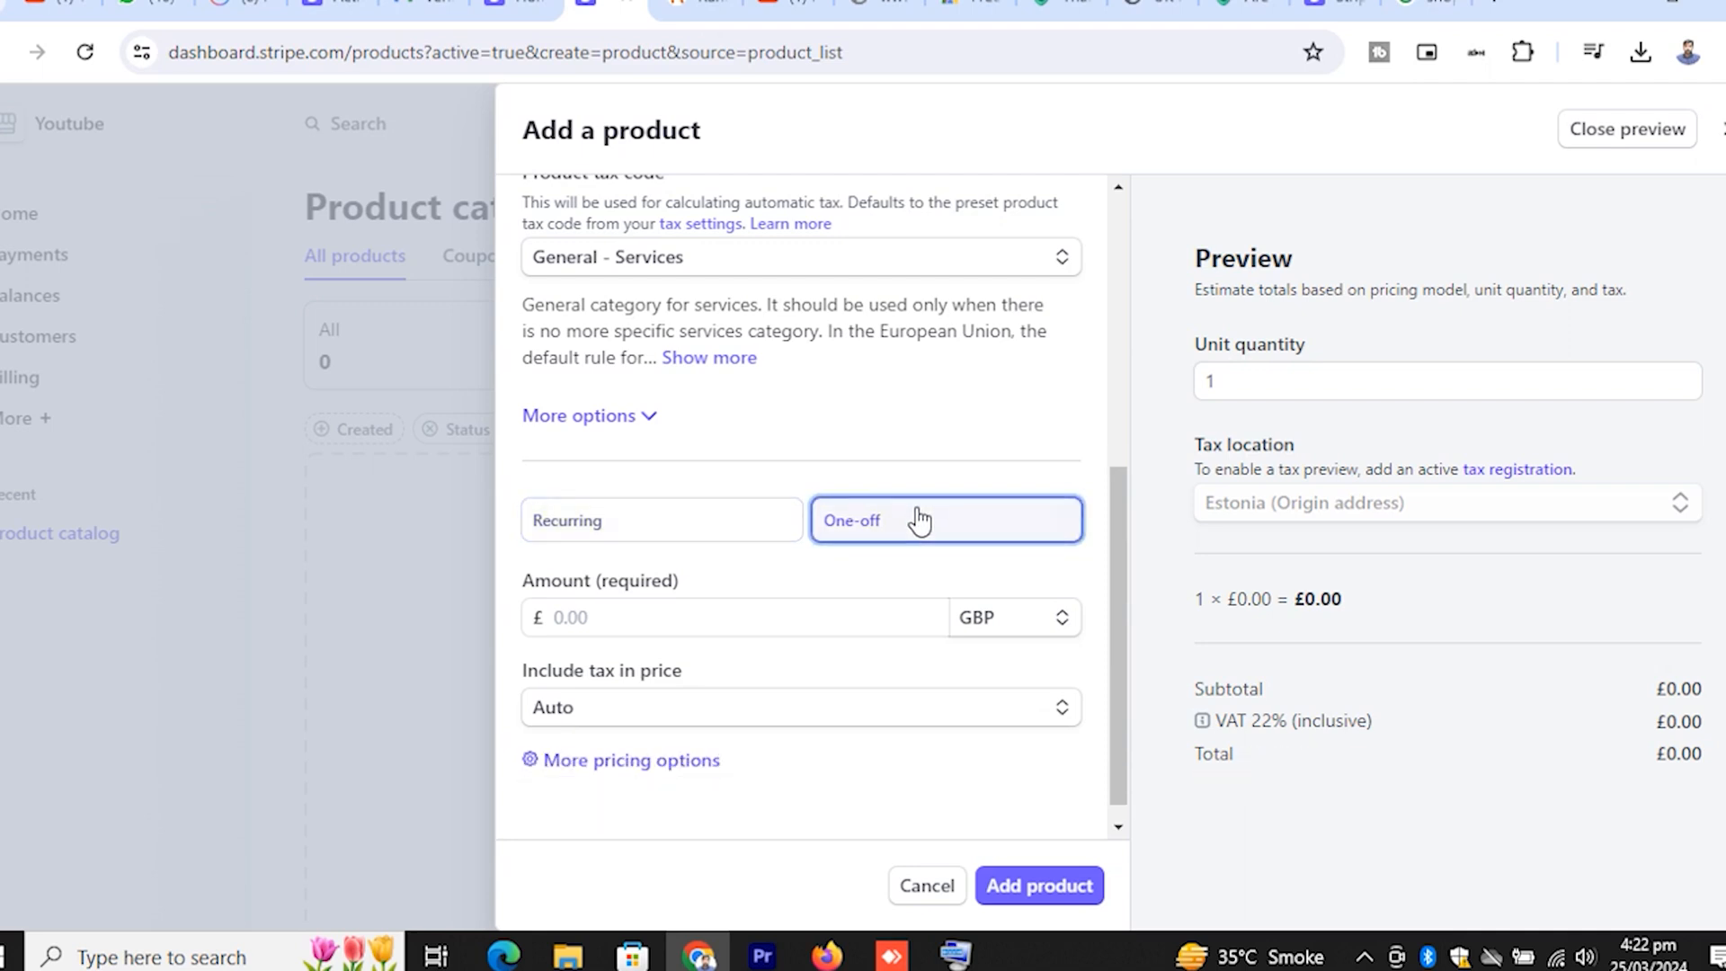
{"action": "left_click", "coordinate": [578, 539]}
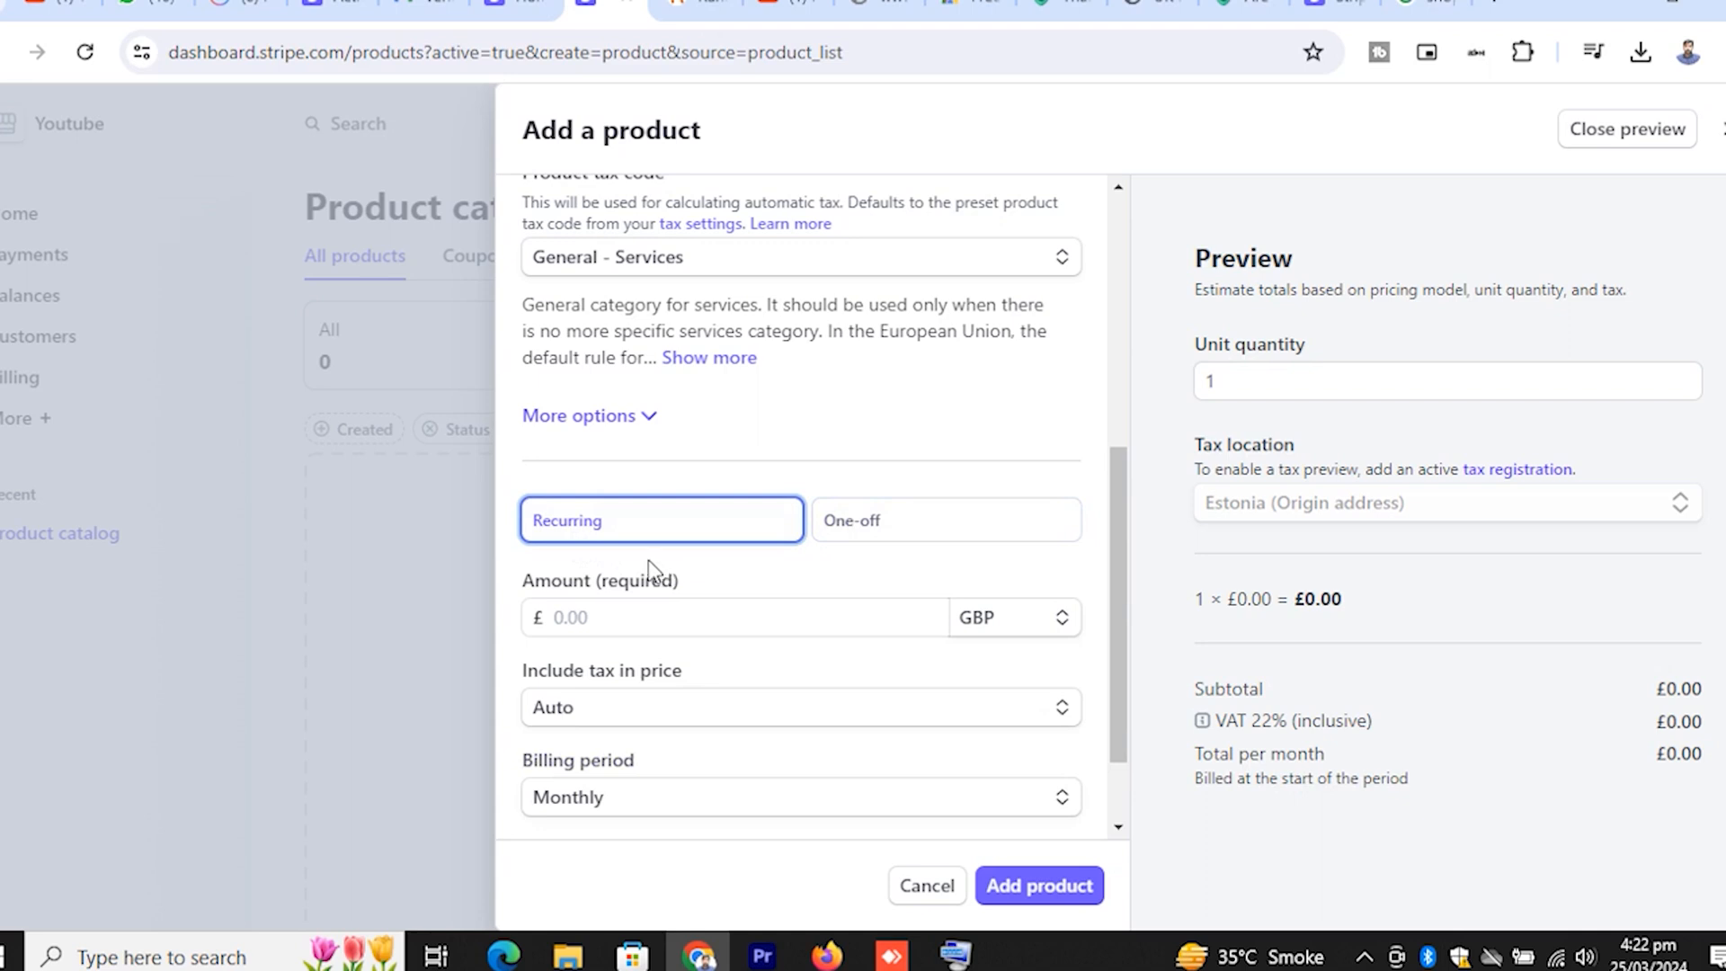
{"action": "left_click", "coordinate": [869, 532]}
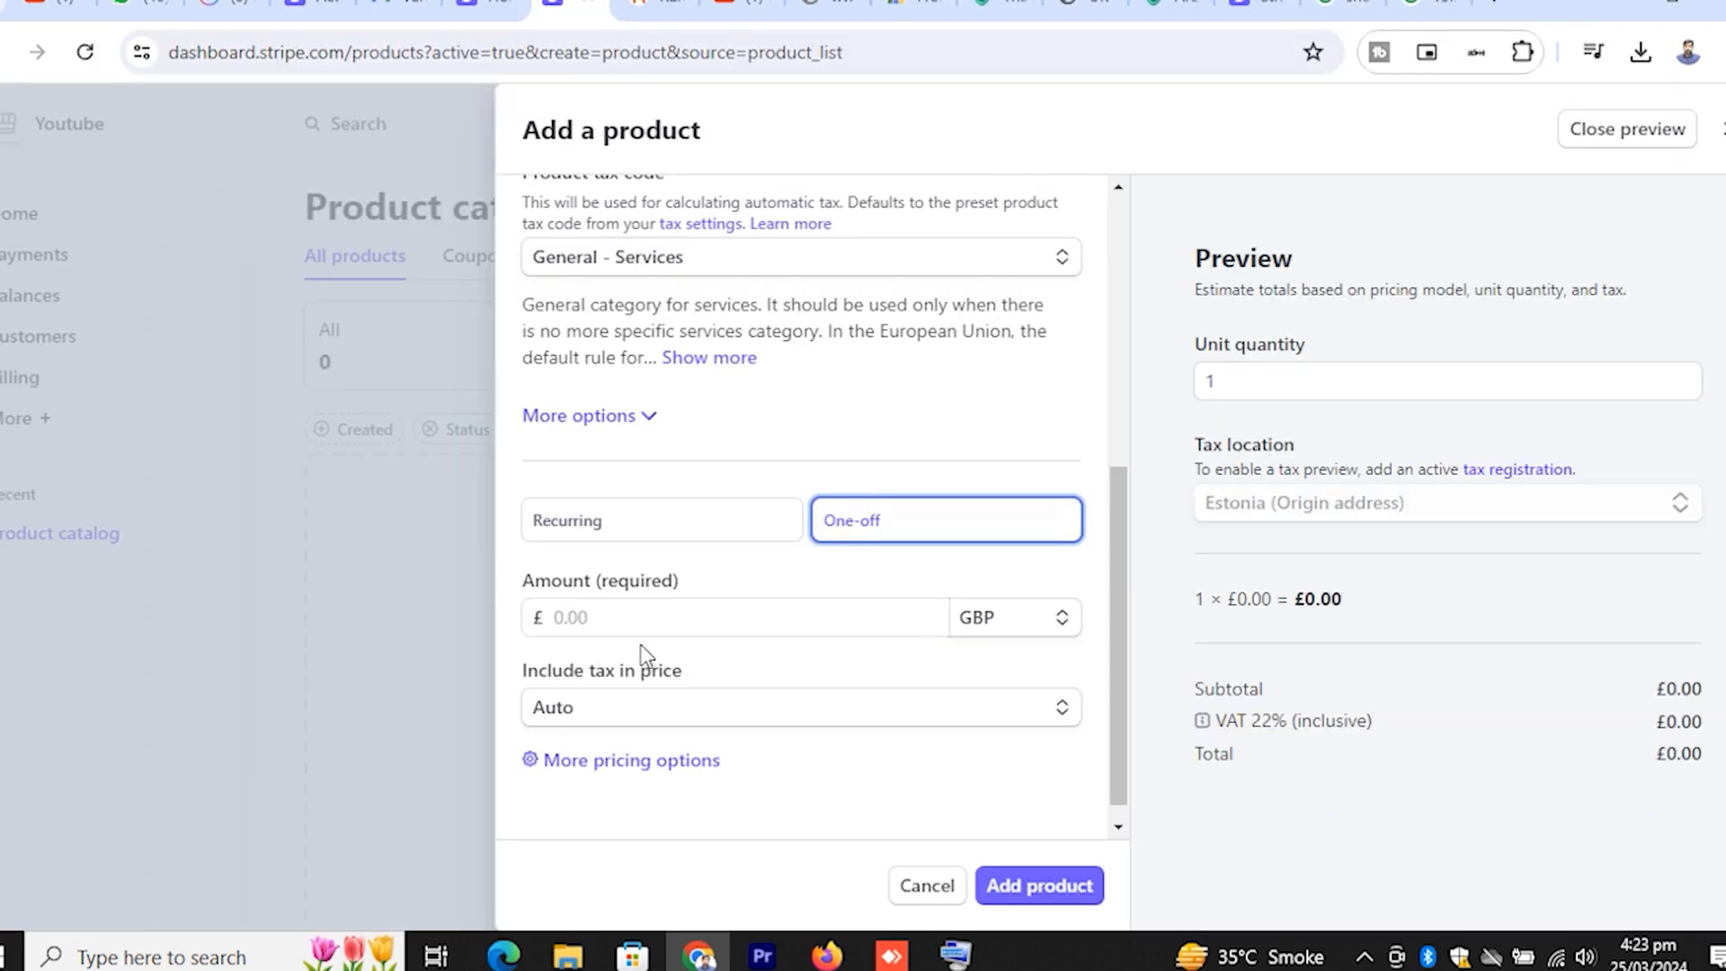
Step: Set the price amount to 40 GBP and choose No for including tax in the price
{"action": "left_click", "coordinate": [606, 618]}
{"action": "type", "text": "40"}
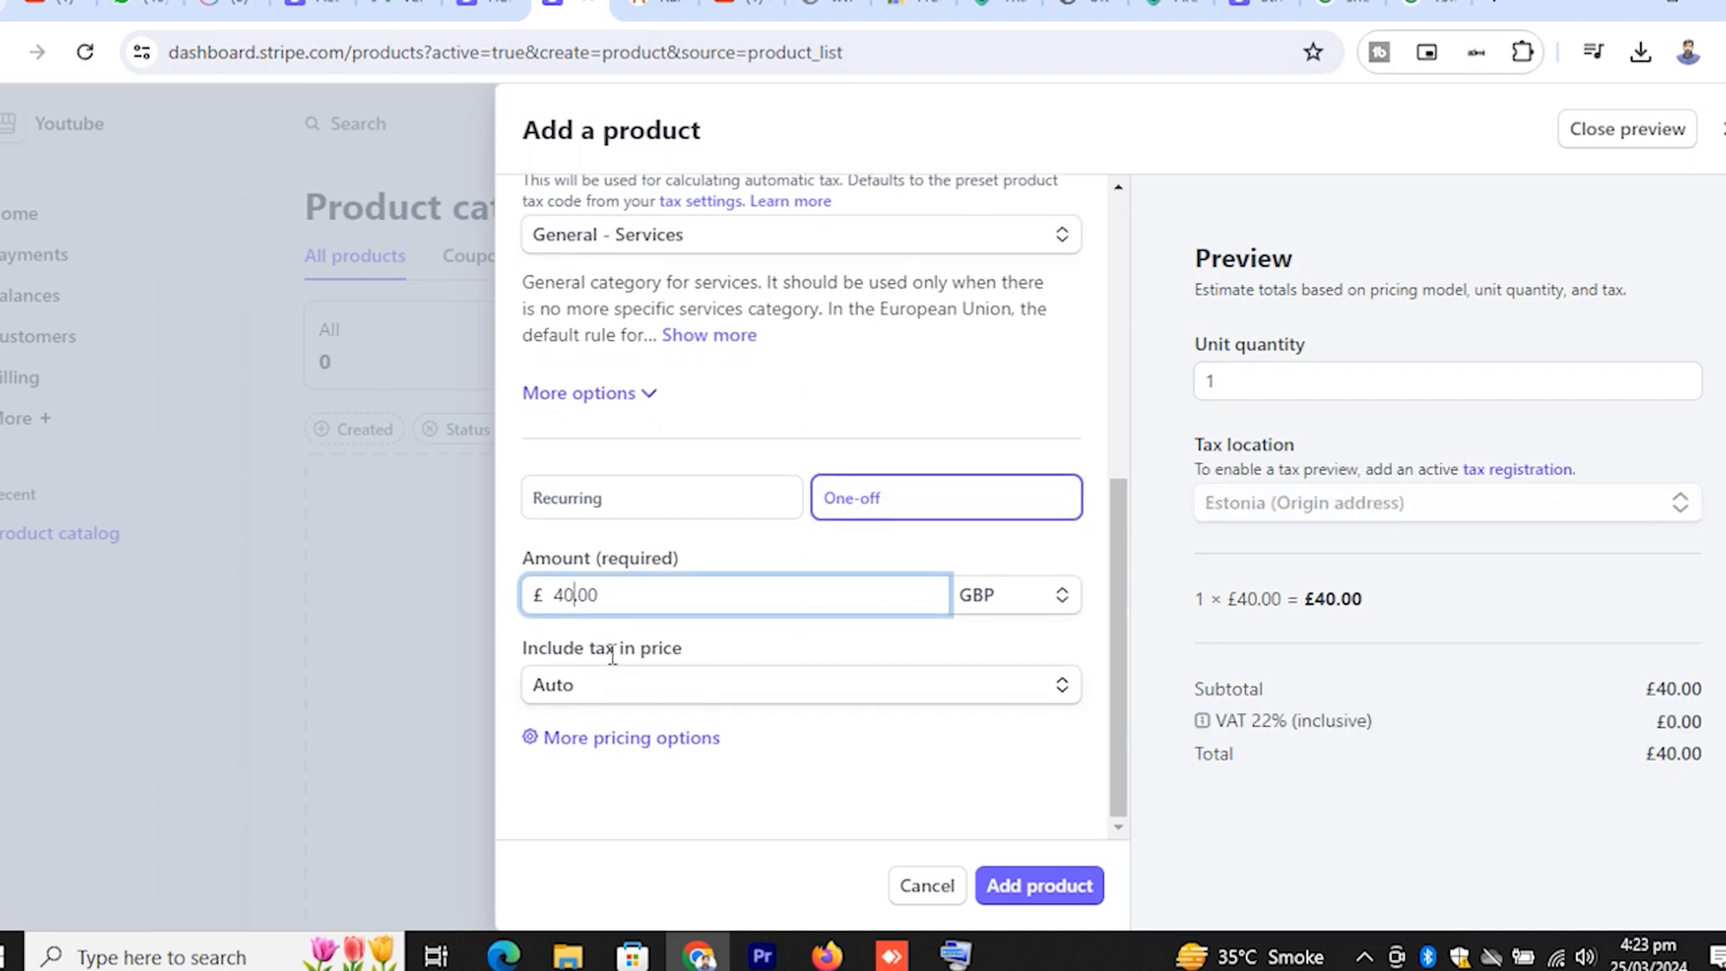
{"action": "left_click", "coordinate": [680, 690]}
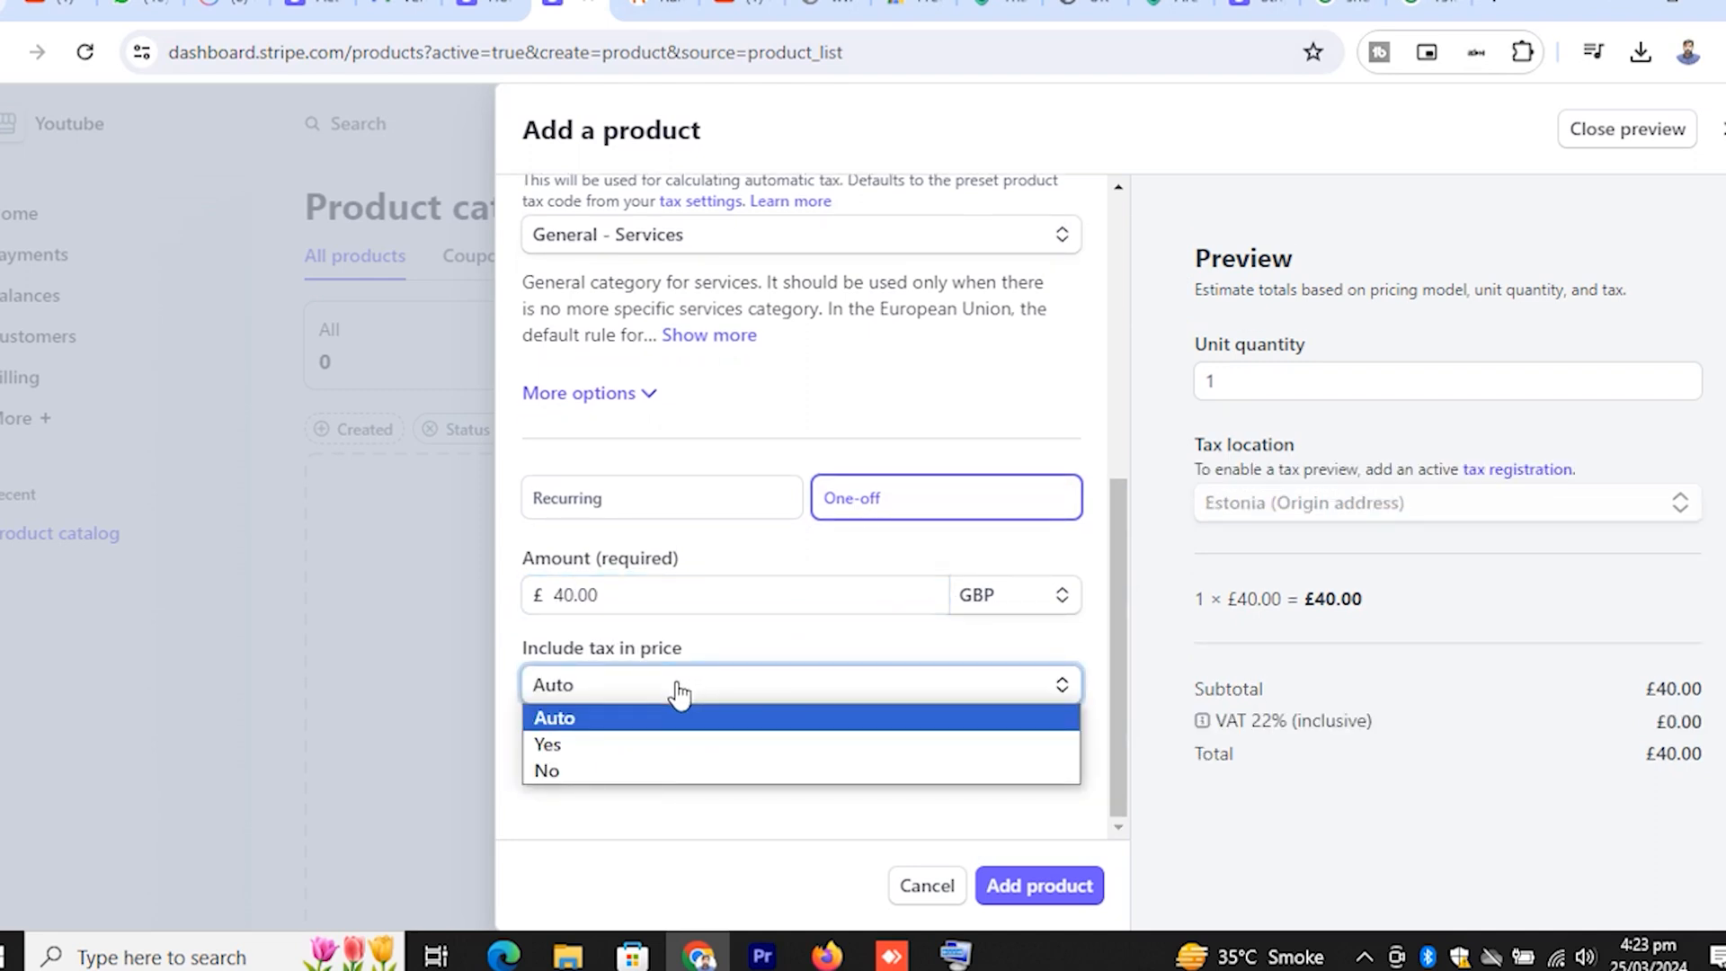
{"action": "left_click", "coordinate": [632, 771]}
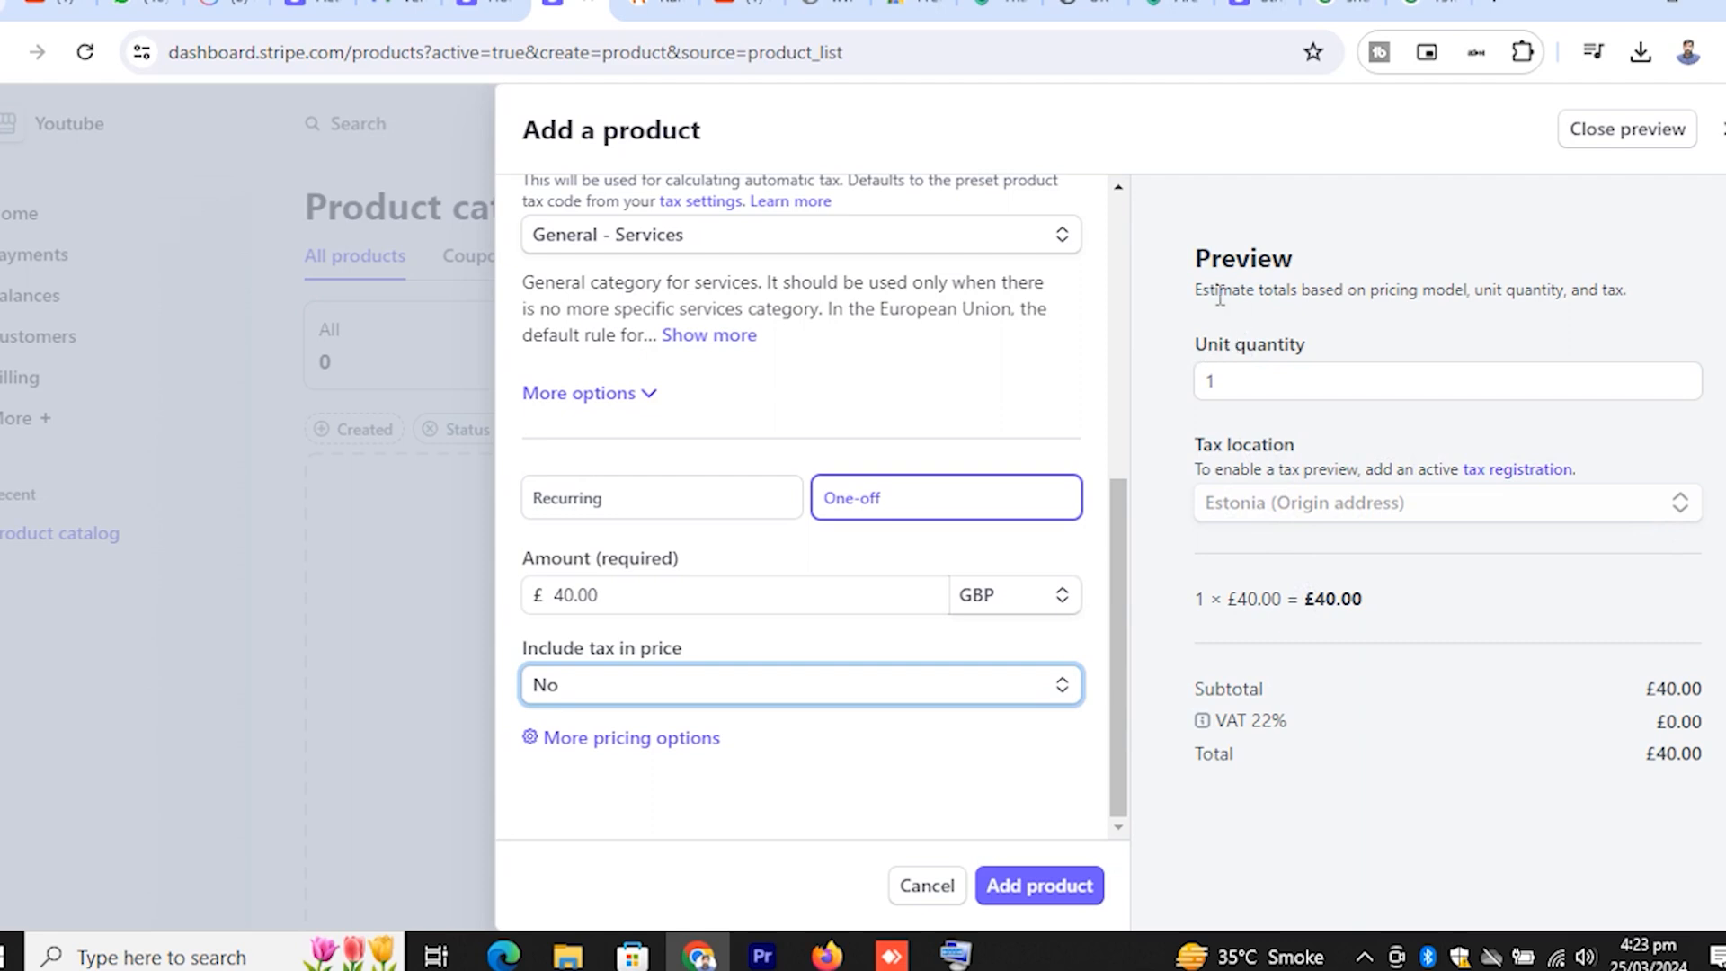
Step: Capitalise the first word of the product description so that it reads "We"
{"action": "scroll", "coordinate": [916, 483], "scroll_direction": "up", "scroll_amount": 5}
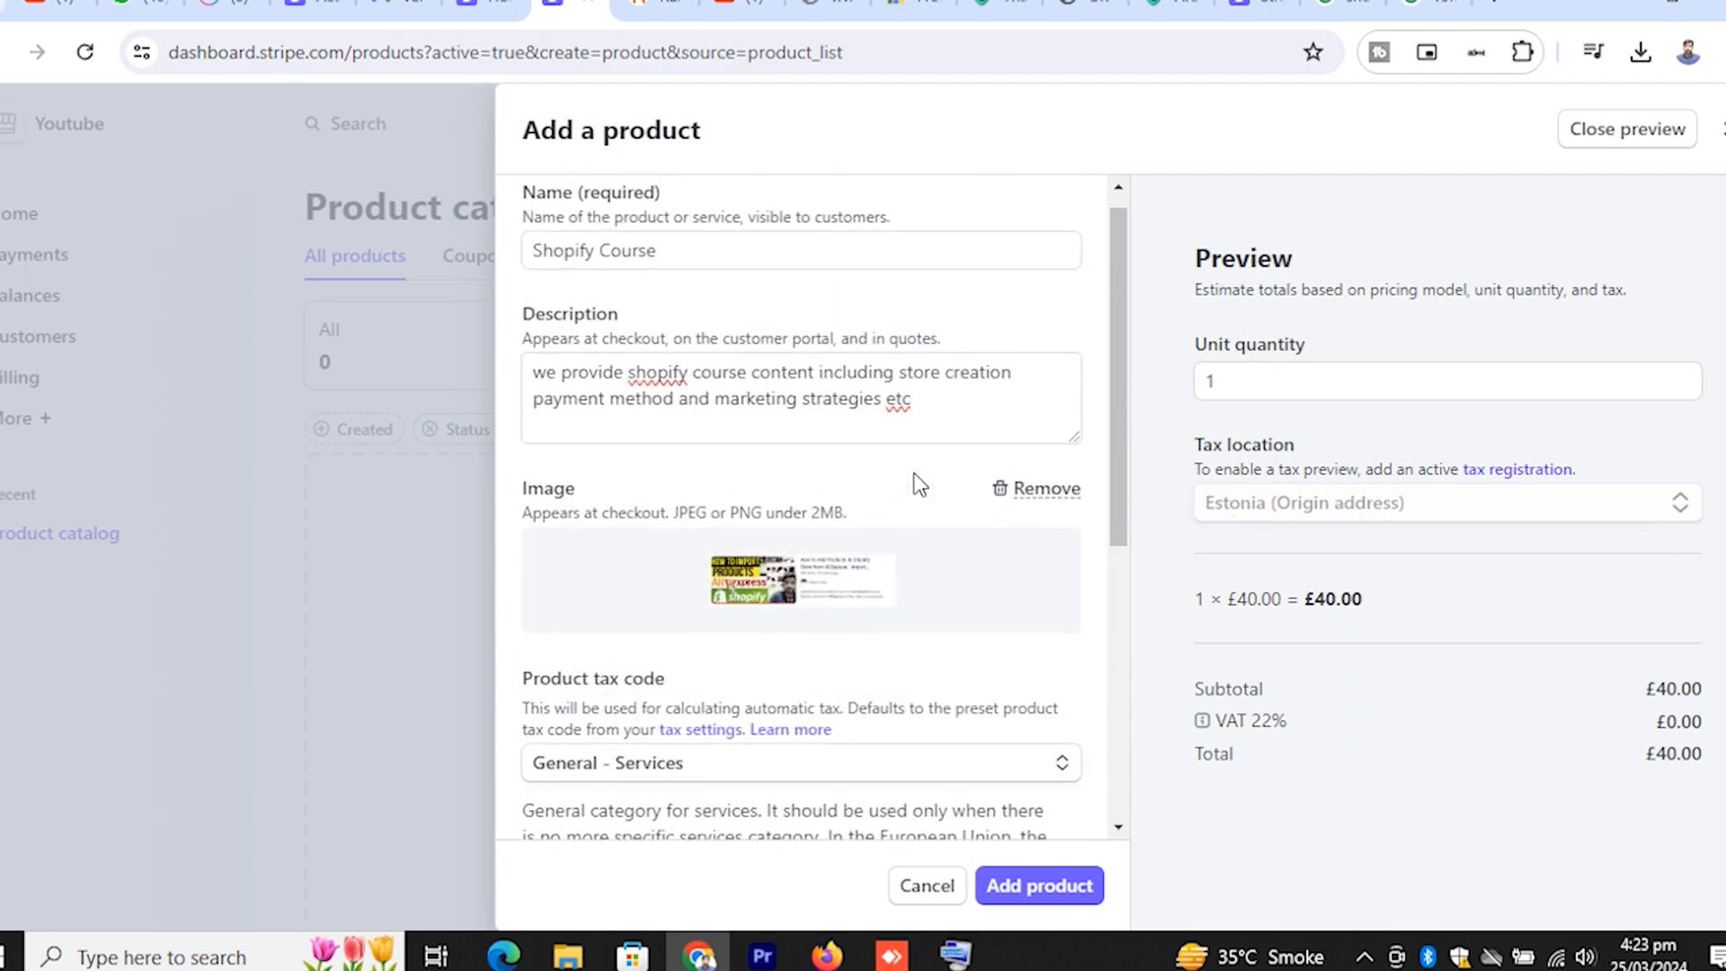
{"action": "scroll", "coordinate": [916, 483], "scroll_direction": "up", "scroll_amount": 1}
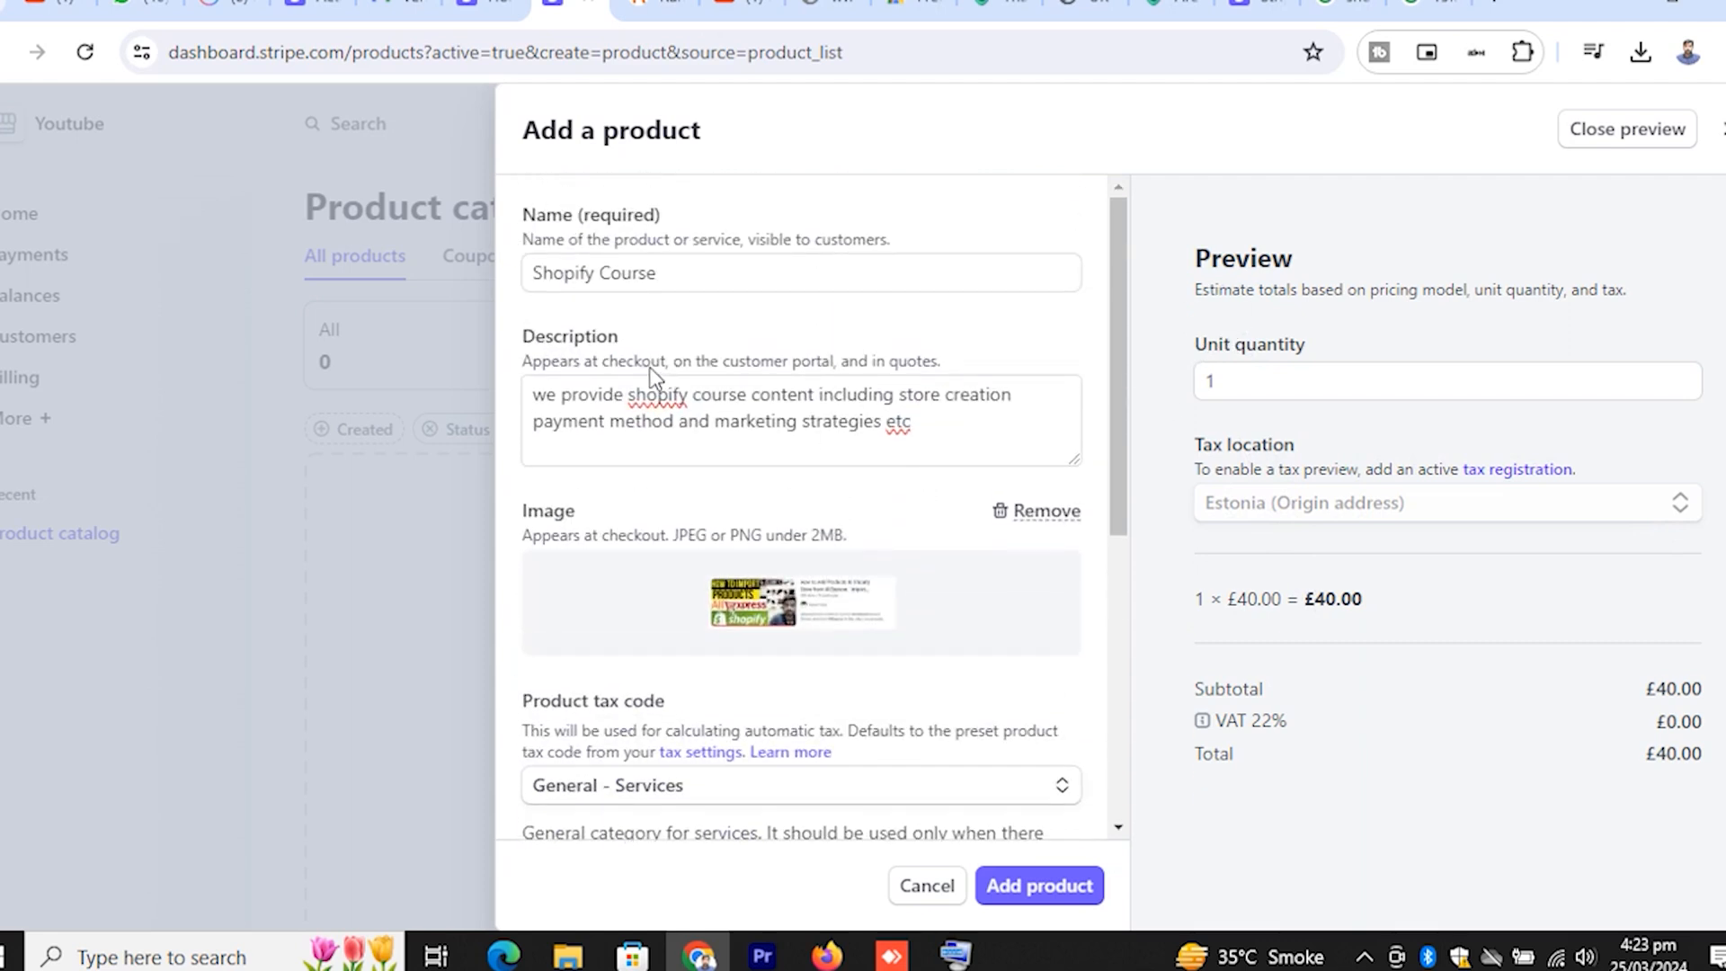
{"action": "scroll", "coordinate": [872, 476], "scroll_direction": "down", "scroll_amount": 1}
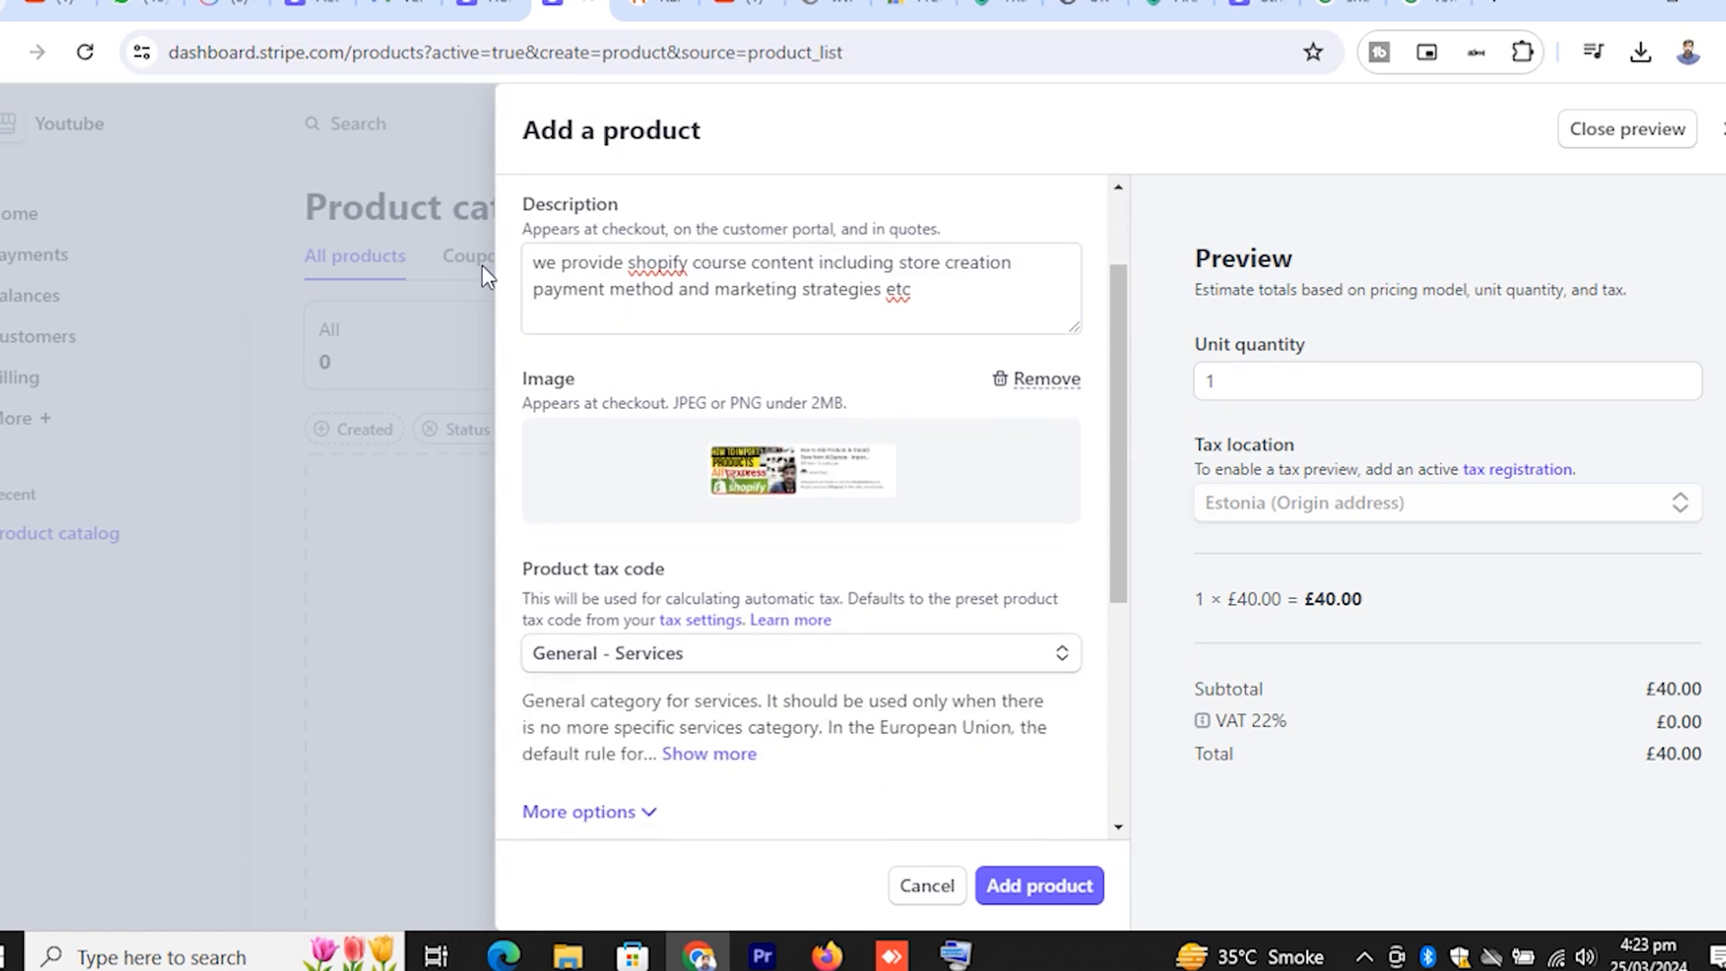
{"action": "left_click", "coordinate": [588, 295]}
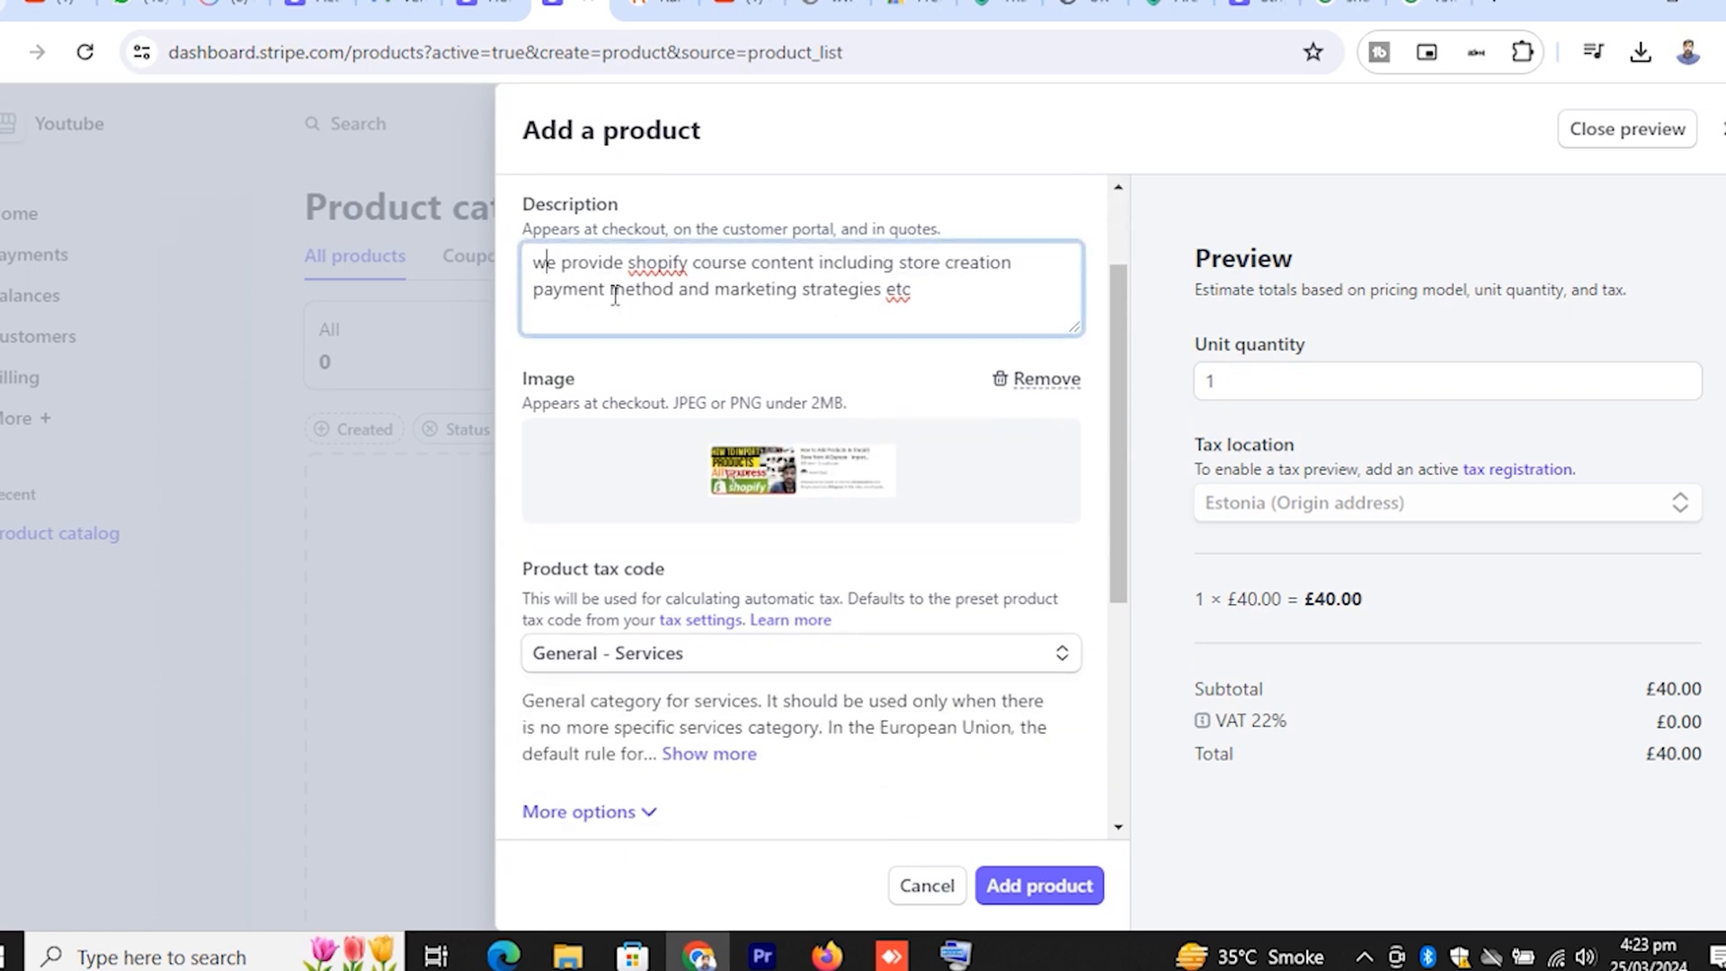
{"action": "key", "text": "BackSpace"}
{"action": "type", "text": "W"}
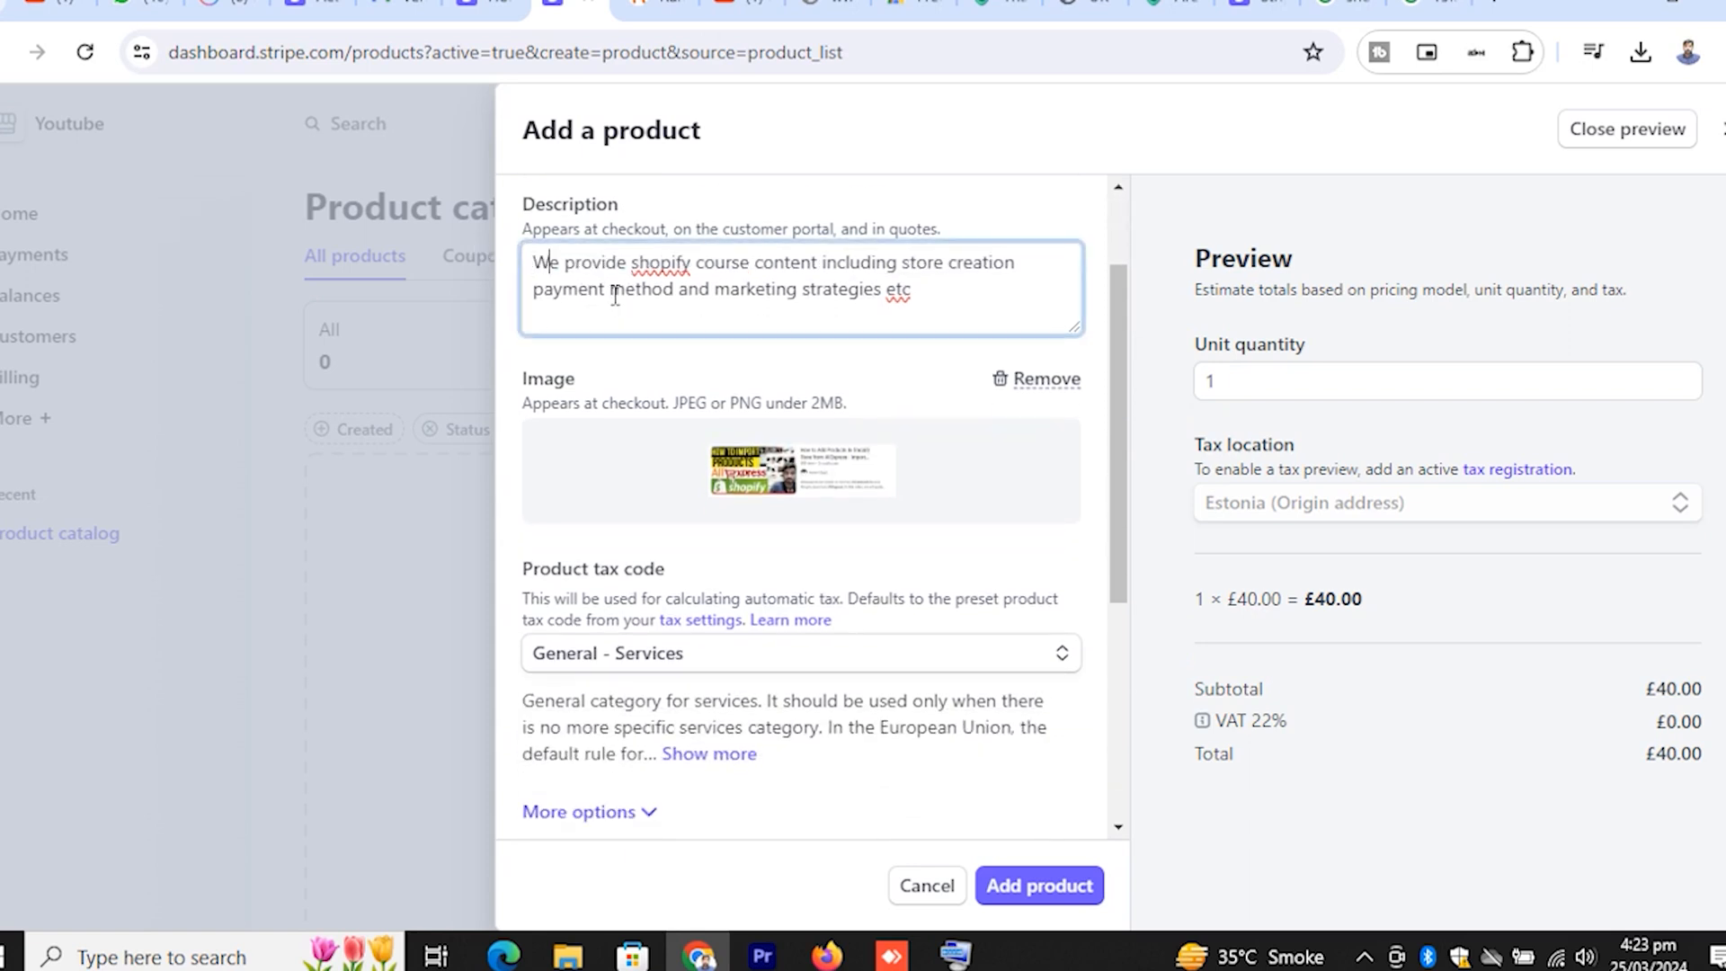
Step: Review the remaining product details and add the product to the catalog
{"action": "scroll", "coordinate": [1034, 544], "scroll_direction": "down", "scroll_amount": 2}
{"action": "scroll", "coordinate": [1034, 544], "scroll_direction": "up", "scroll_amount": 1}
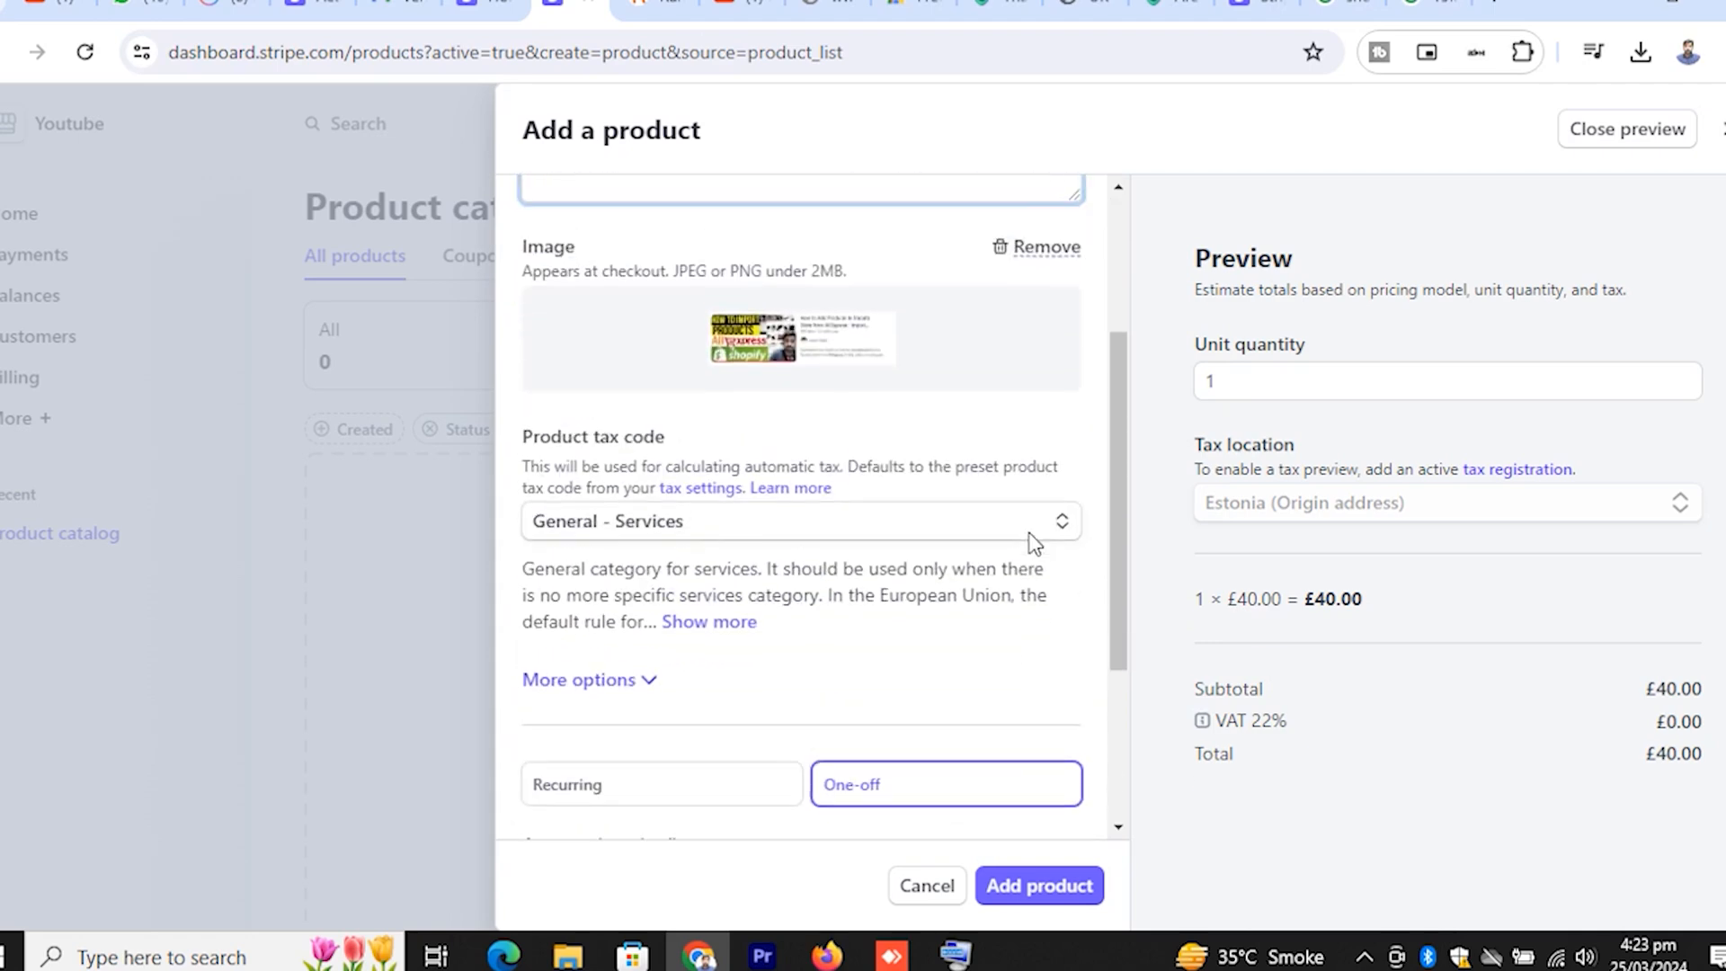
{"action": "scroll", "coordinate": [1032, 540], "scroll_direction": "down", "scroll_amount": 2}
{"action": "scroll", "coordinate": [845, 398], "scroll_direction": "down", "scroll_amount": 1}
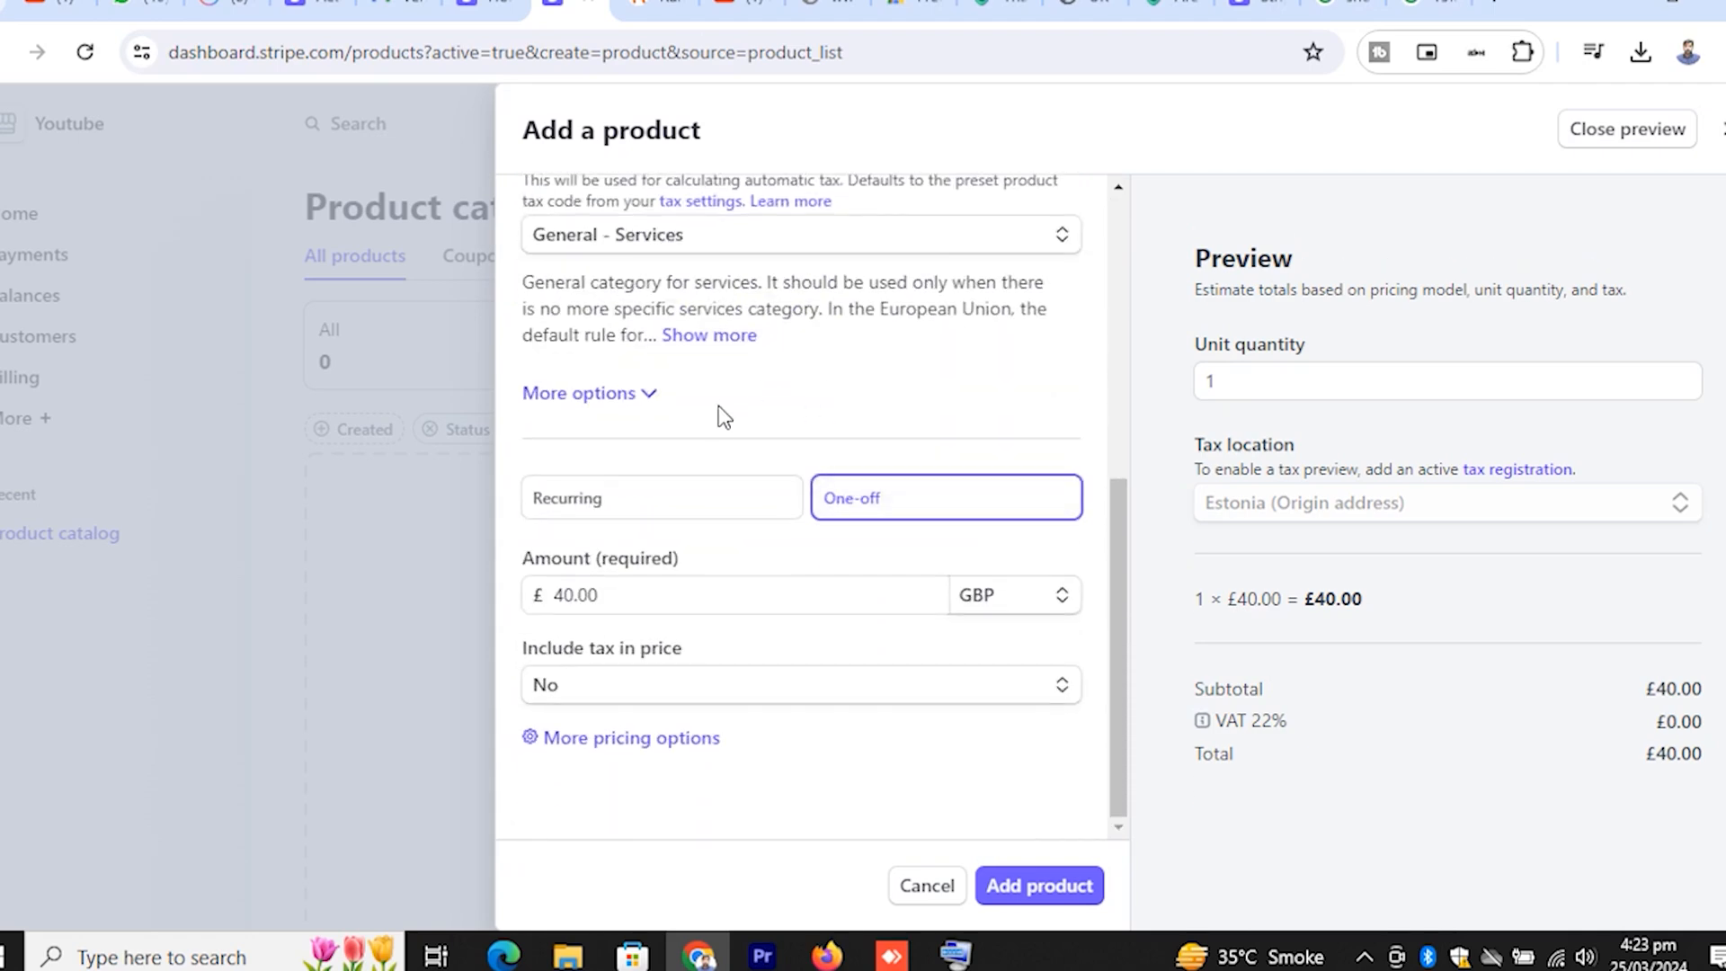
{"action": "left_click", "coordinate": [1045, 890]}
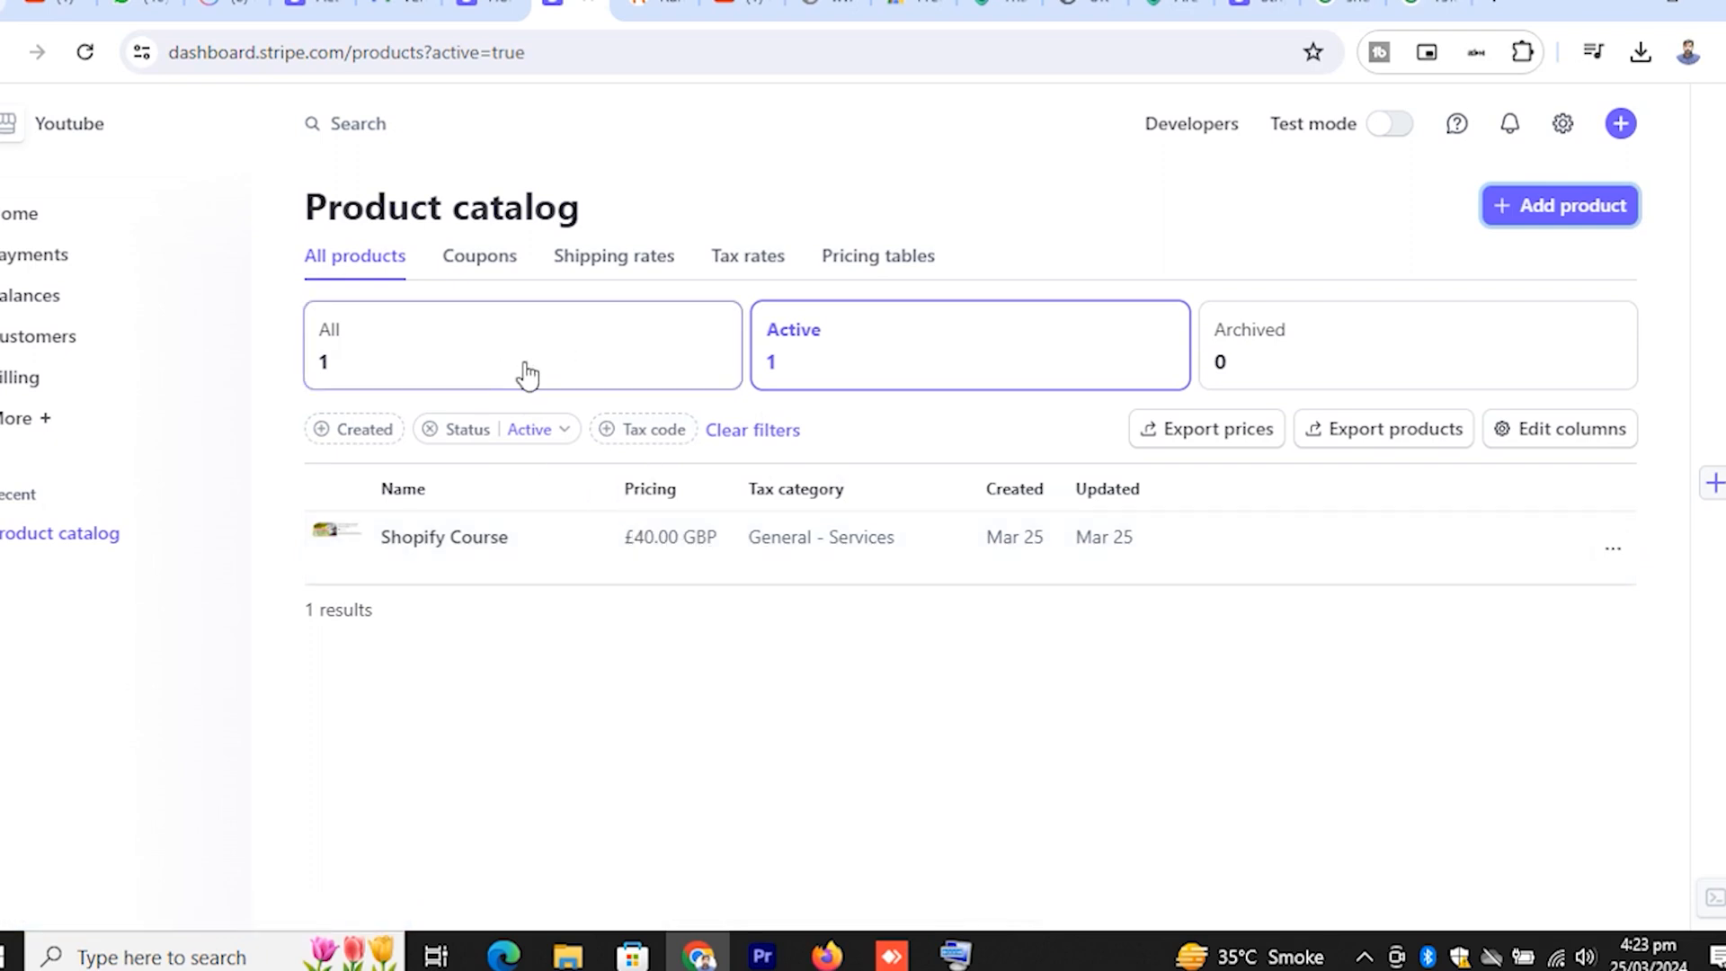
Step: Look through the catalog's coupons, shipping rates and tax rates sections
{"action": "left_click", "coordinate": [480, 262]}
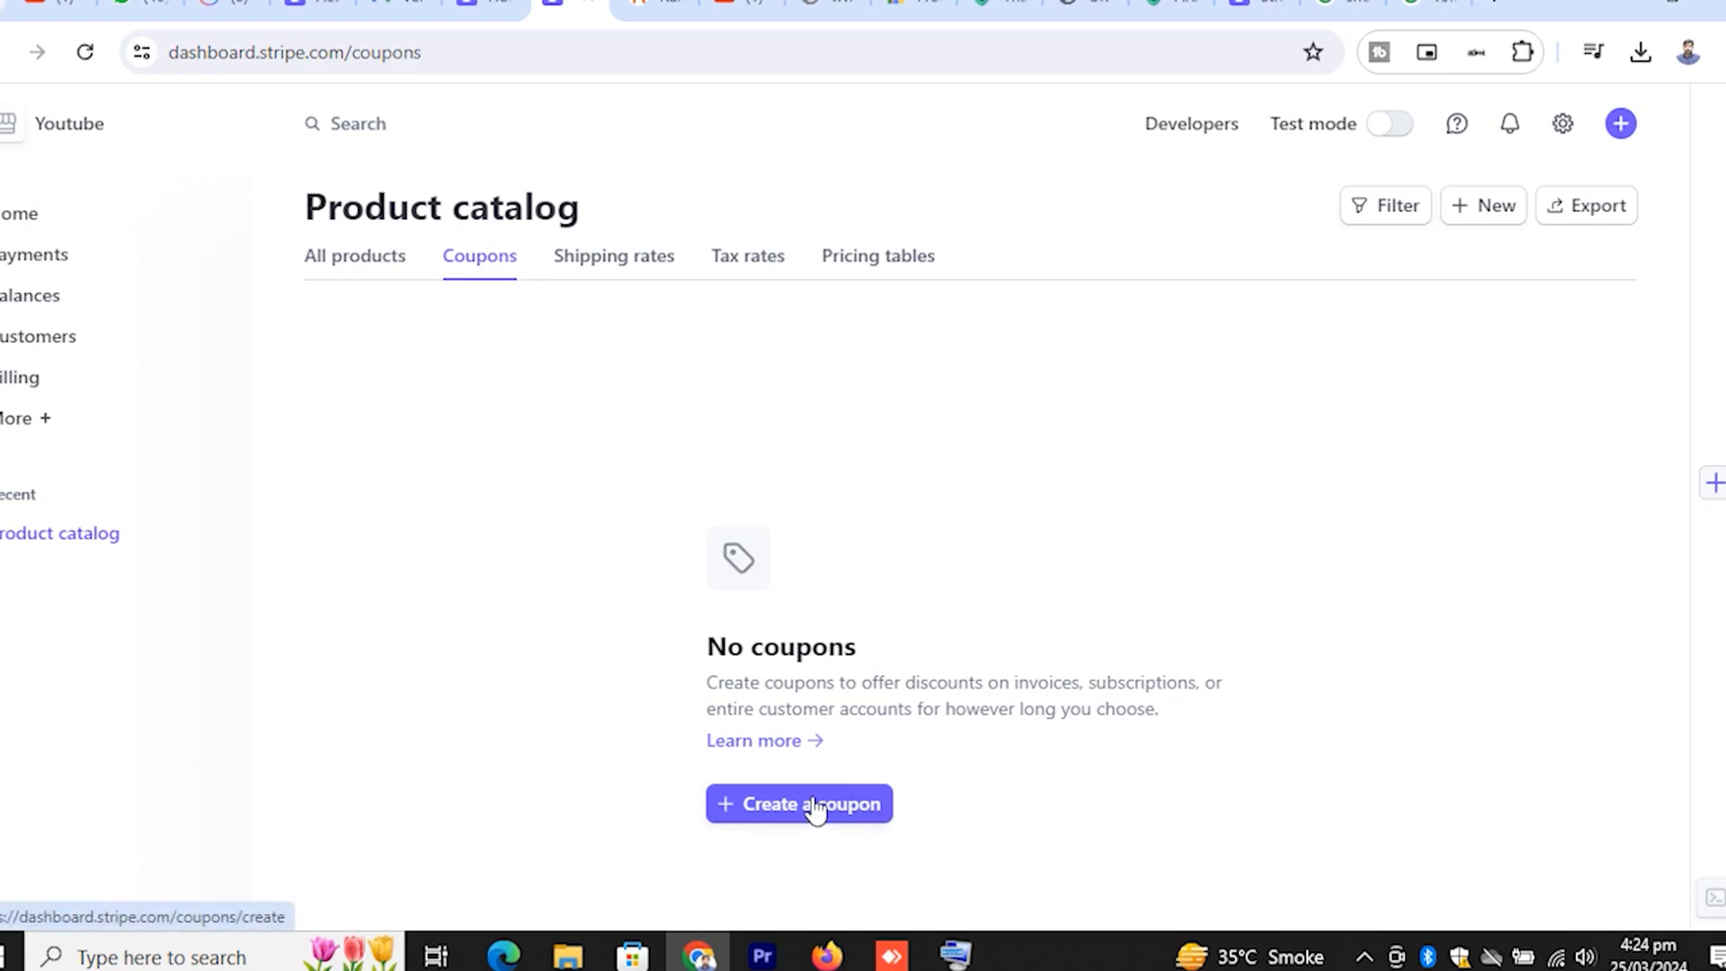
{"action": "left_click", "coordinate": [605, 269]}
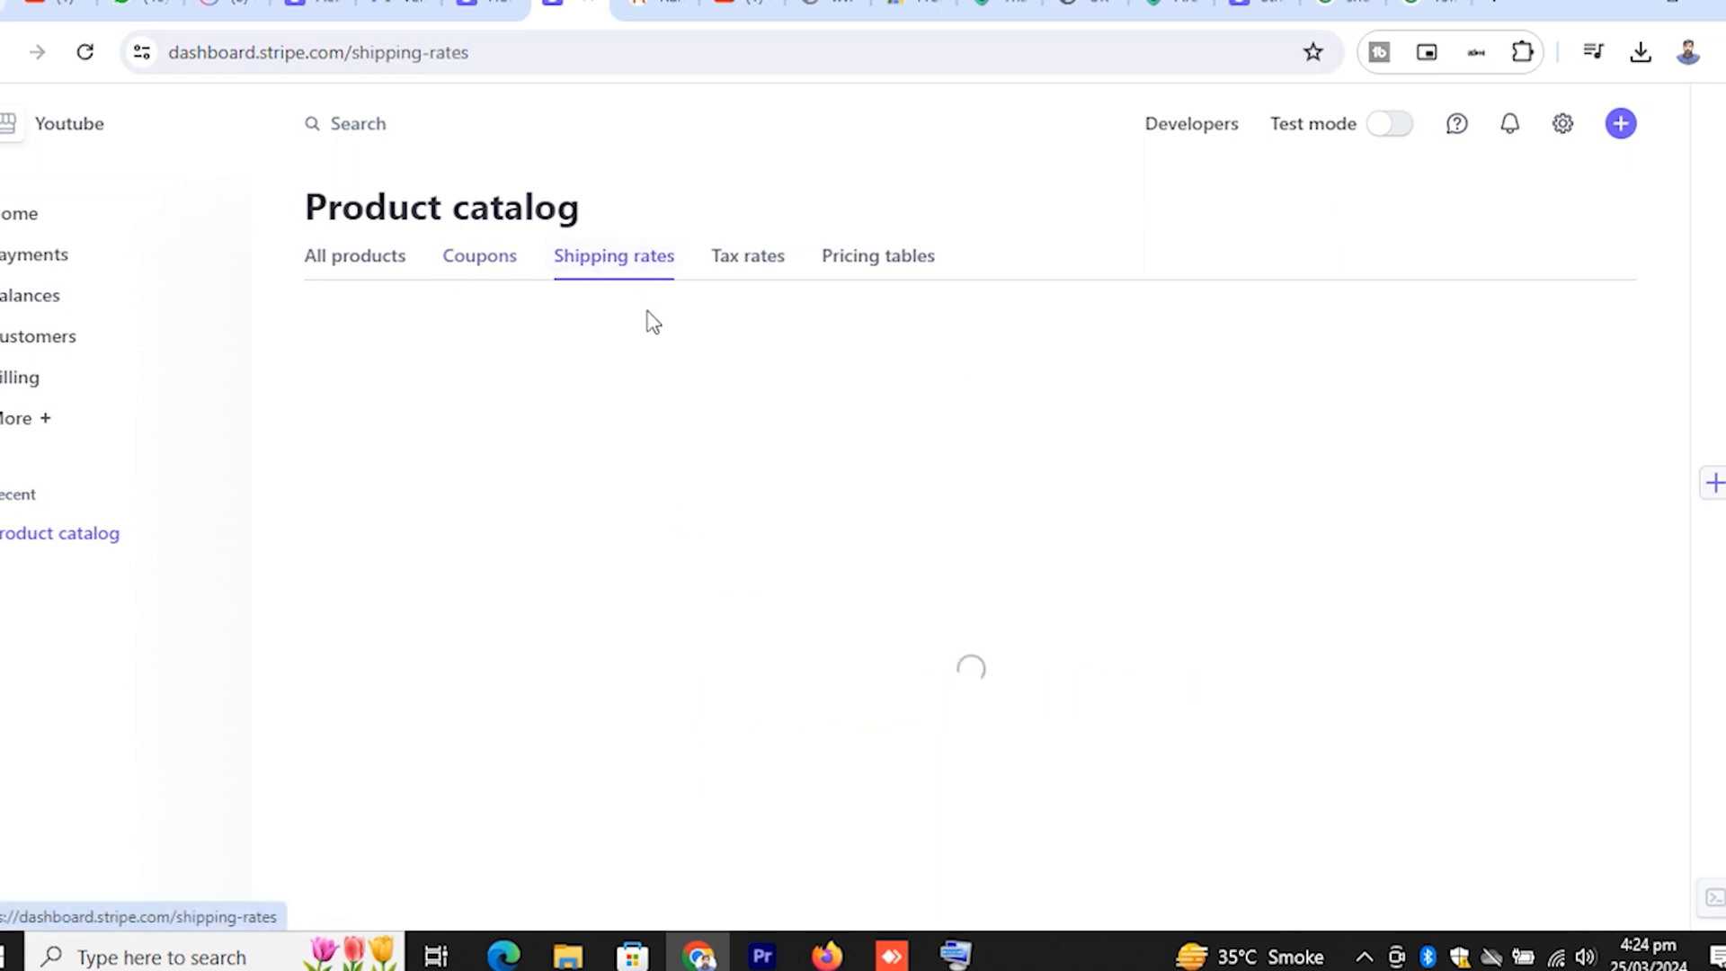
{"action": "left_click", "coordinate": [732, 263]}
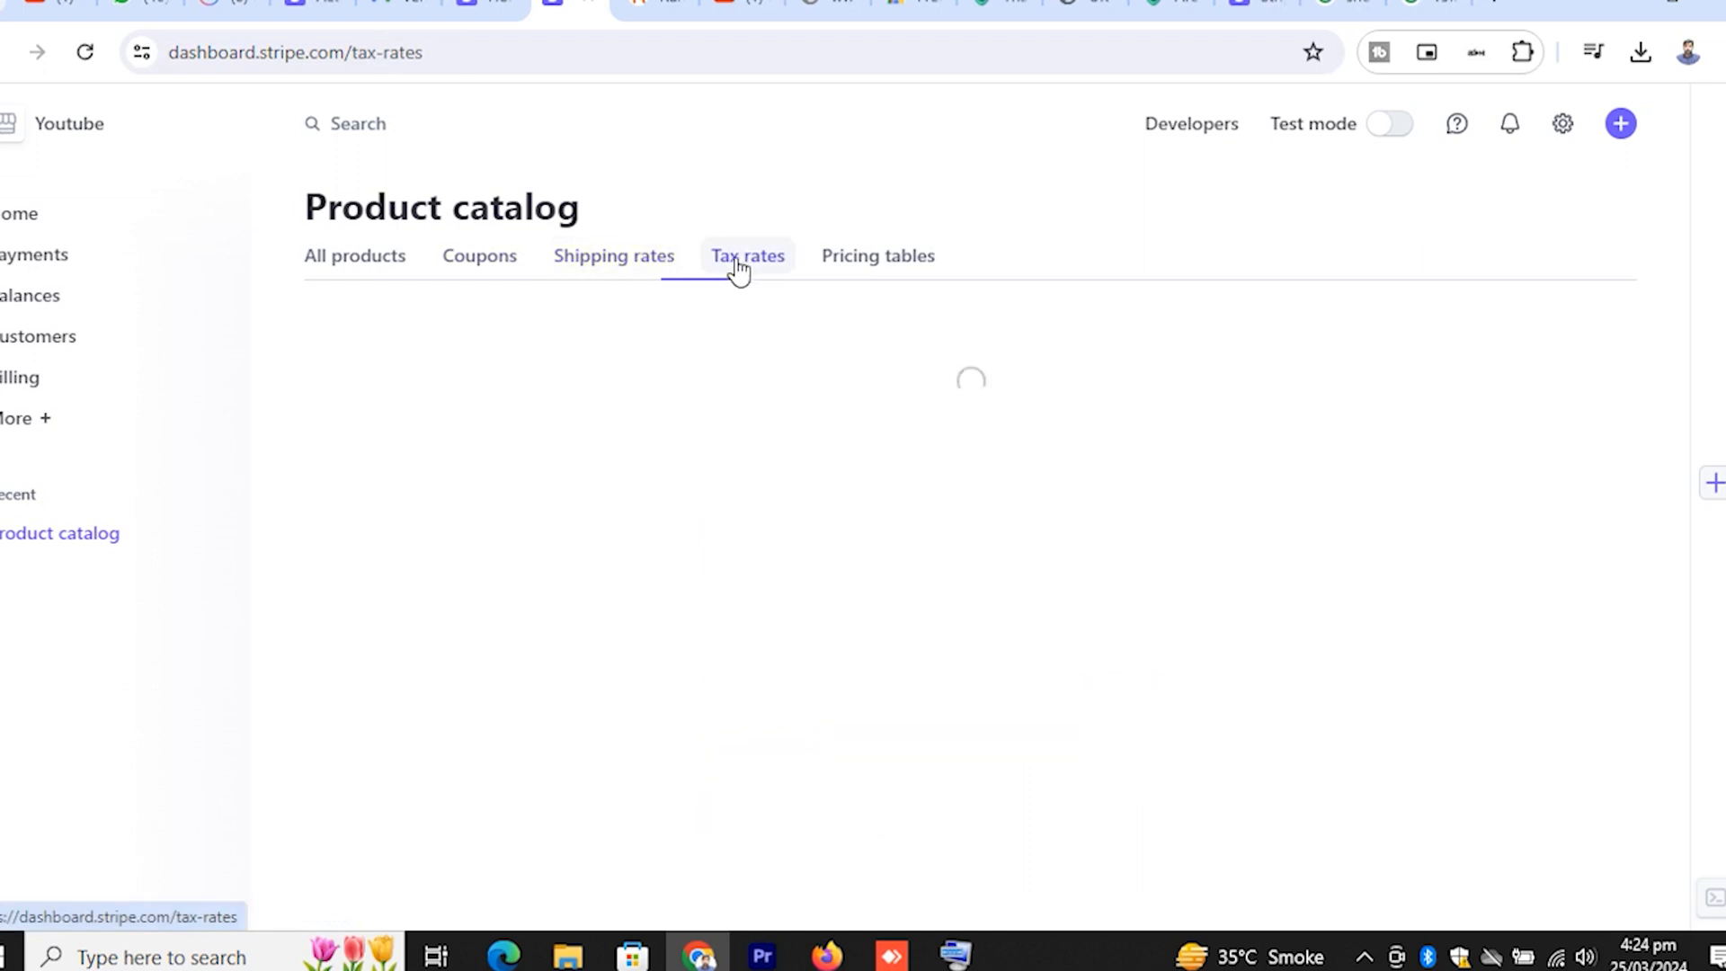
Step: Look at the catalog's pricing tables section and return to the list of all products
{"action": "left_click", "coordinate": [897, 270]}
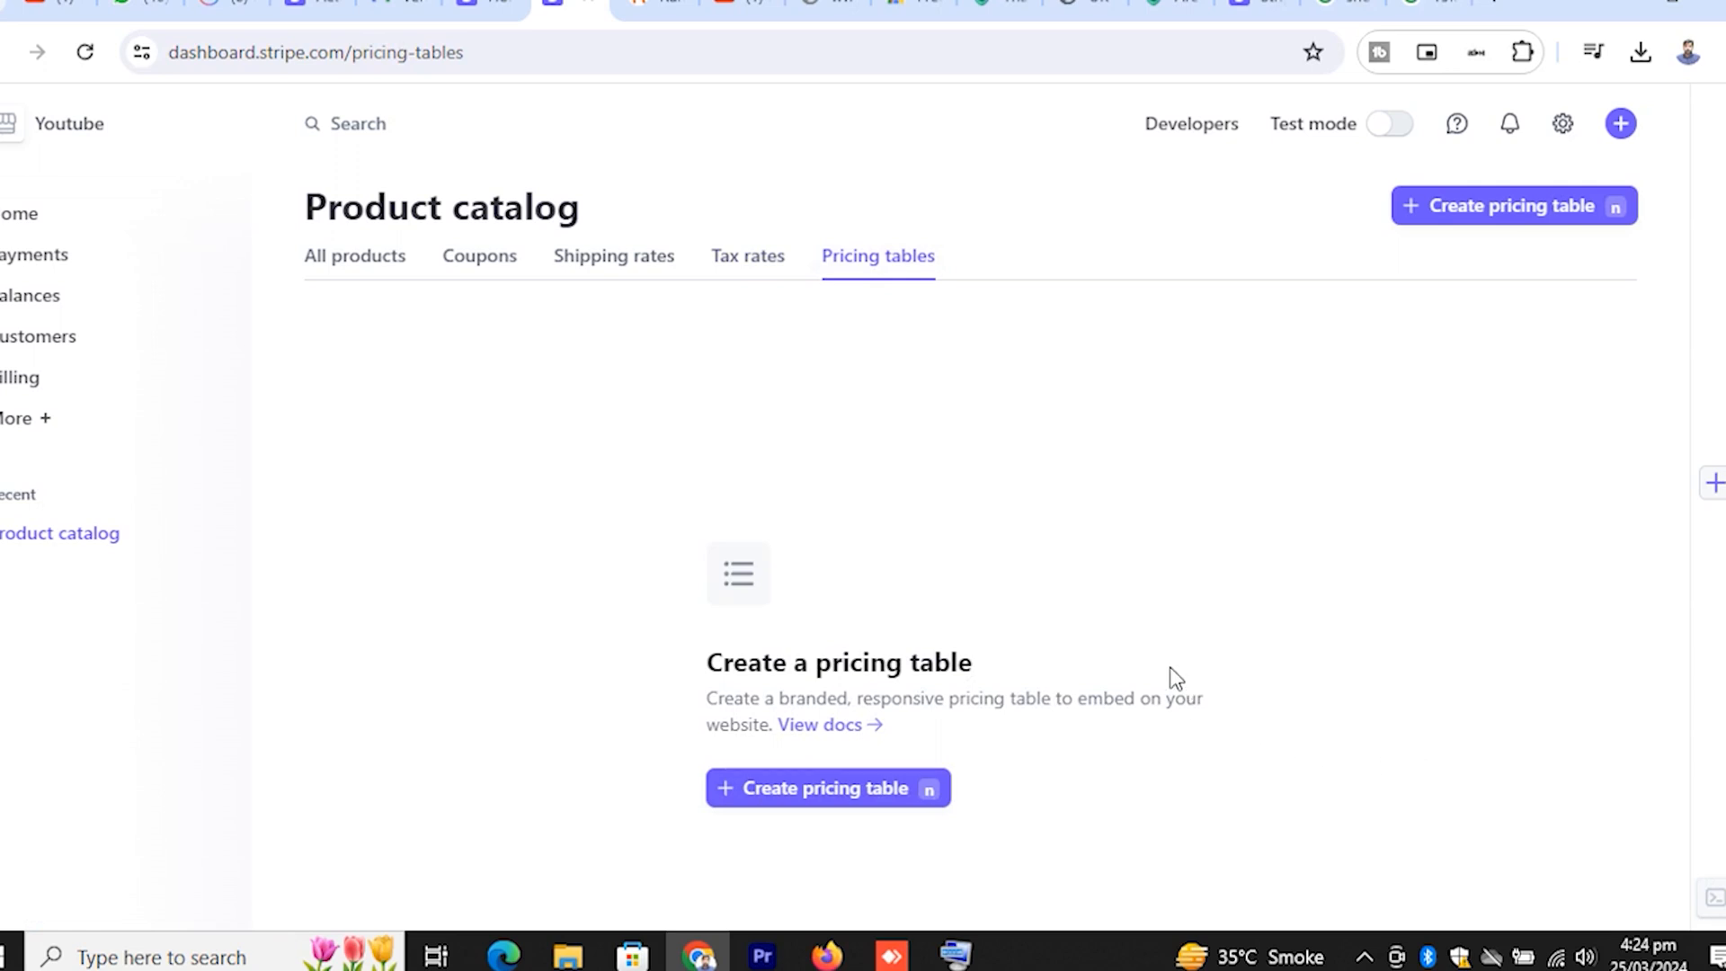
{"action": "left_click", "coordinate": [347, 254]}
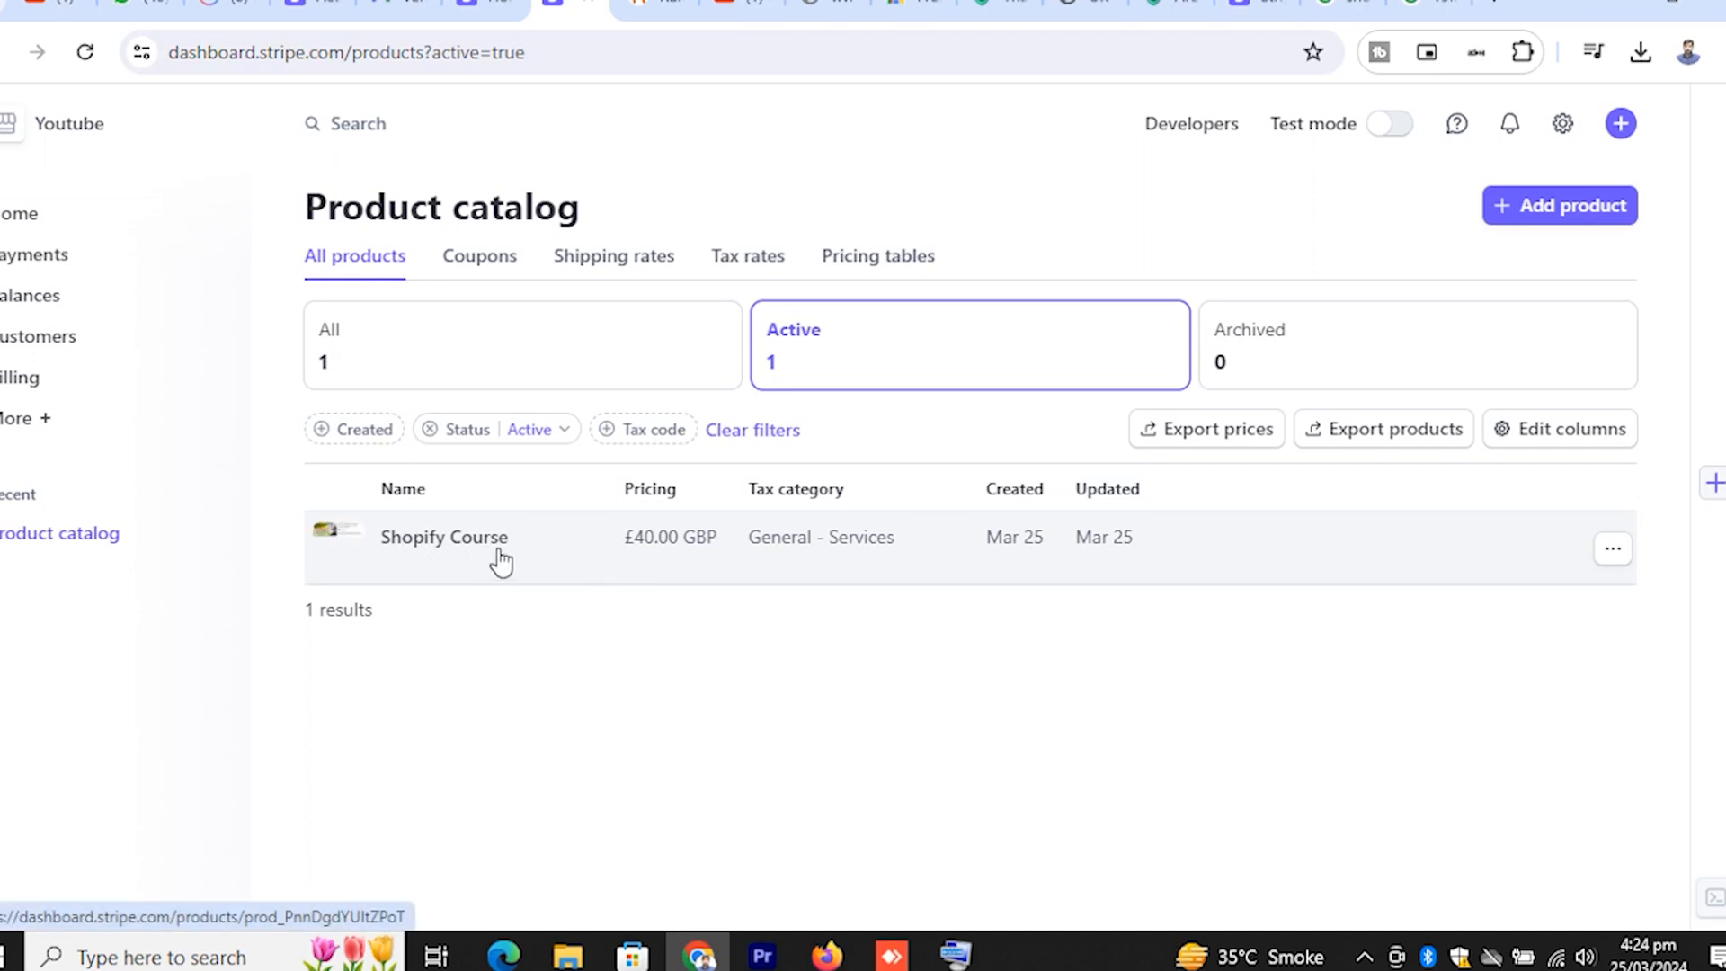
Step: Look over the ways to accept payments and continue the setup for sharing a link to a checkout page
{"action": "left_click", "coordinate": [38, 258]}
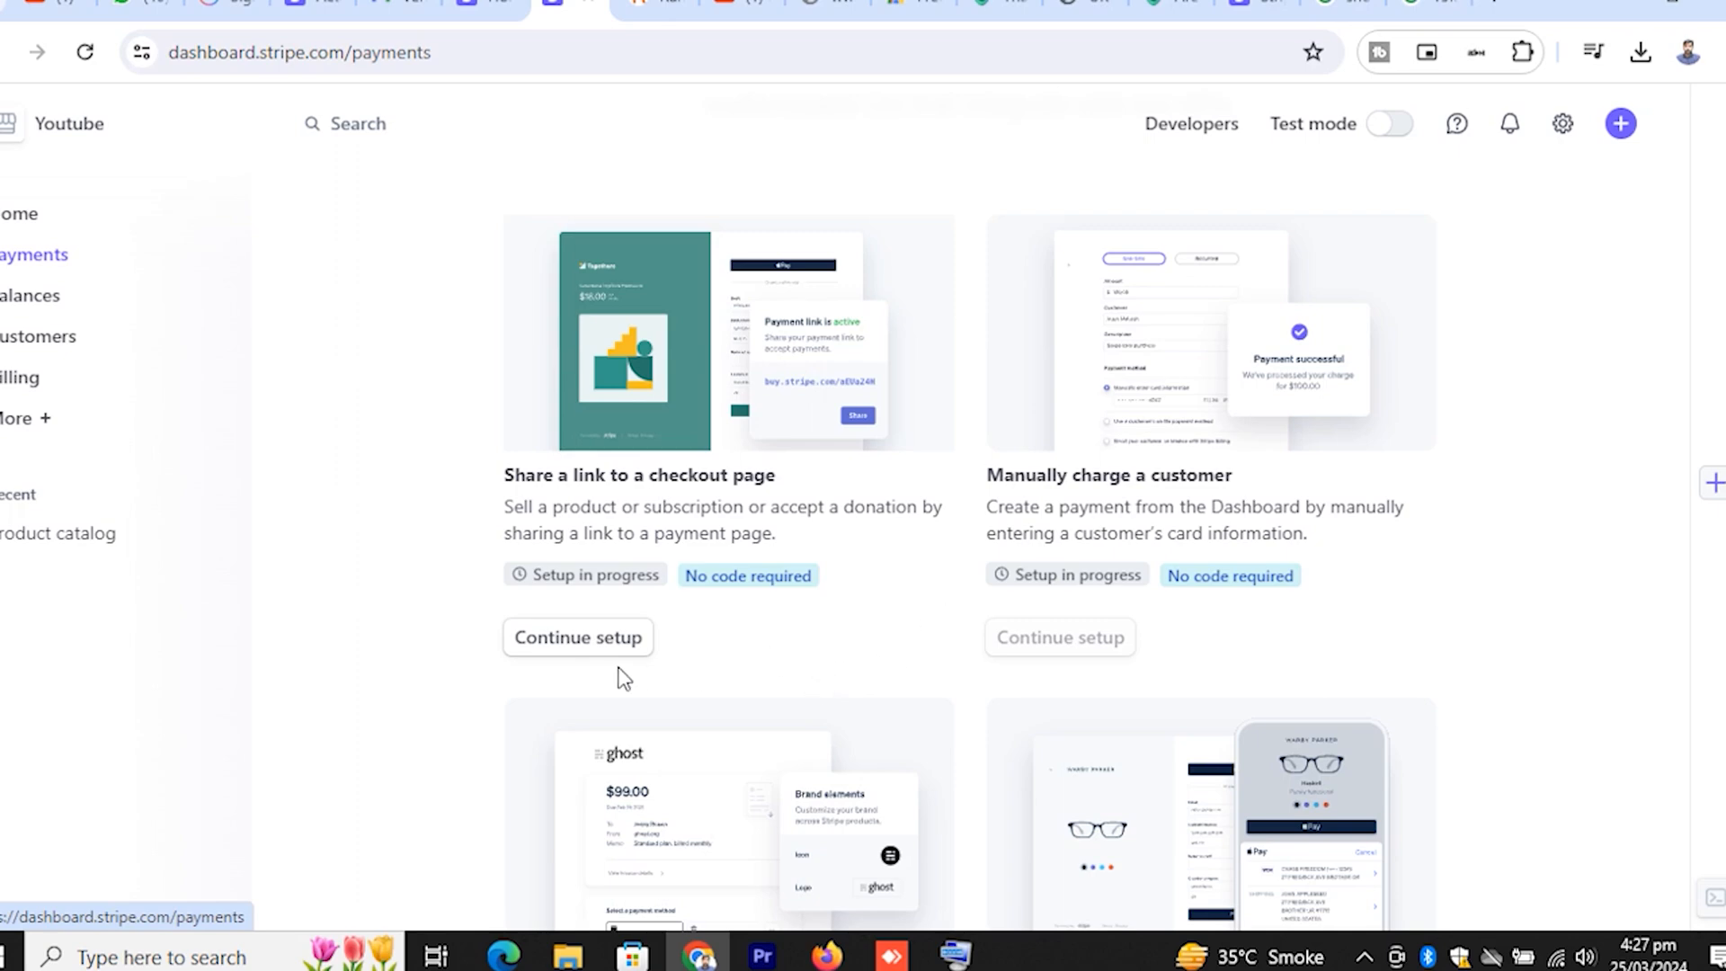
{"action": "left_click", "coordinate": [569, 640]}
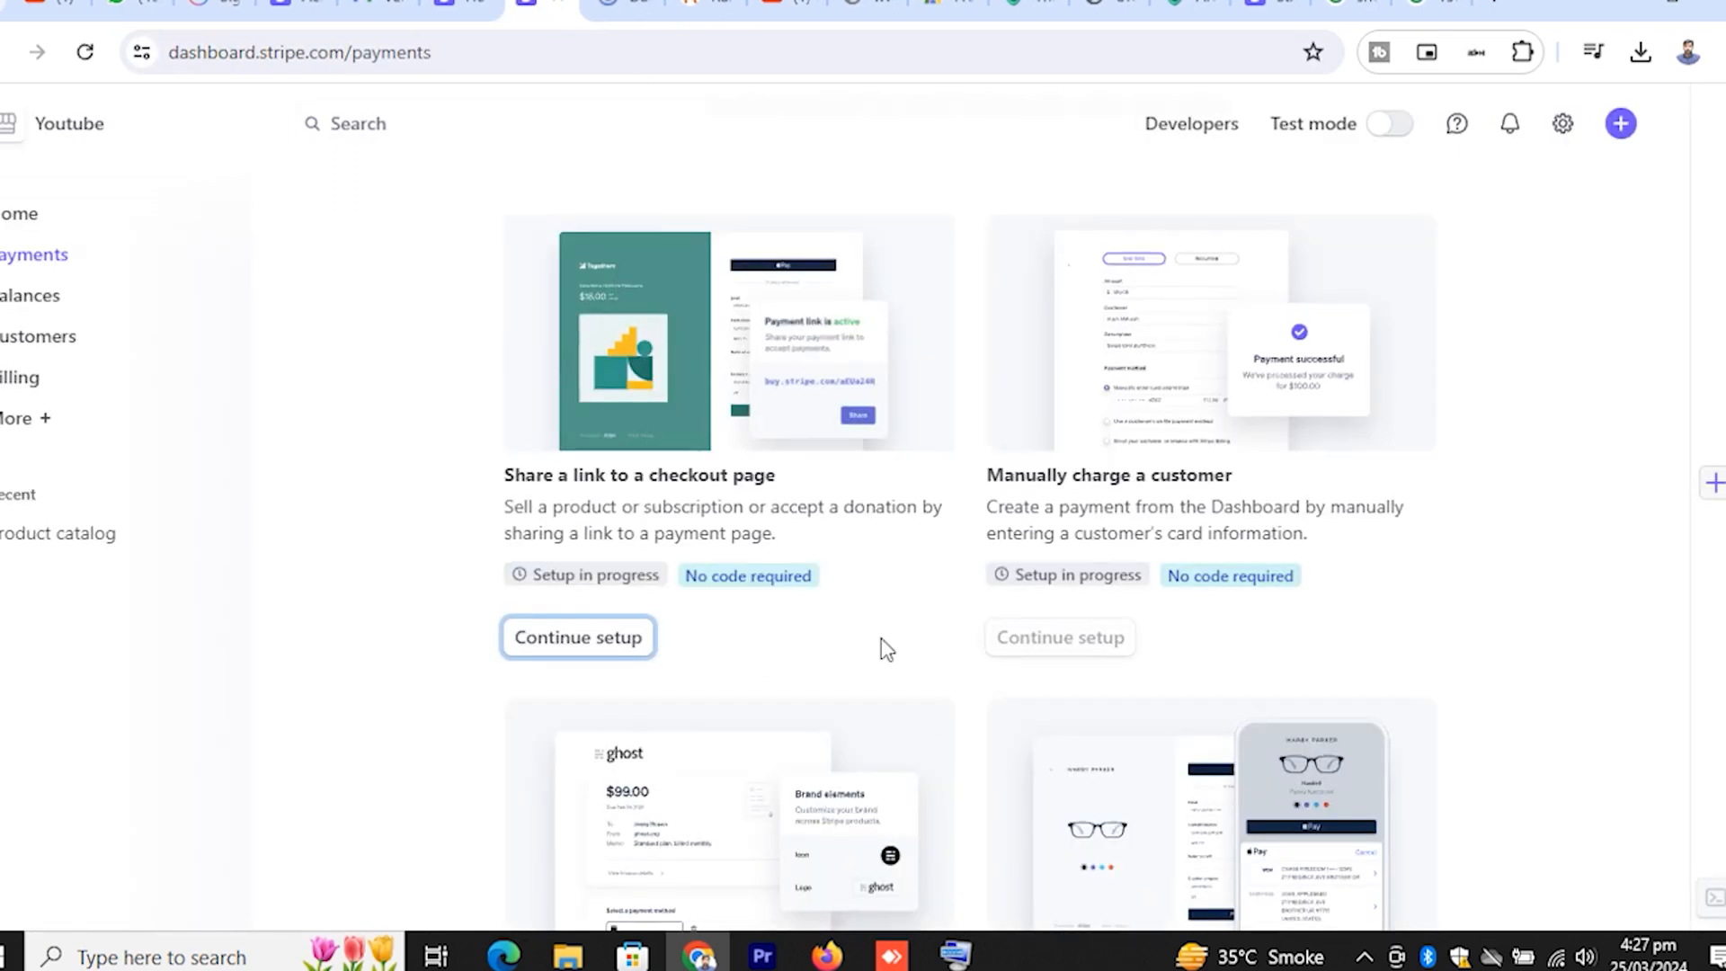
{"action": "scroll", "coordinate": [939, 712], "scroll_direction": "down", "scroll_amount": 5}
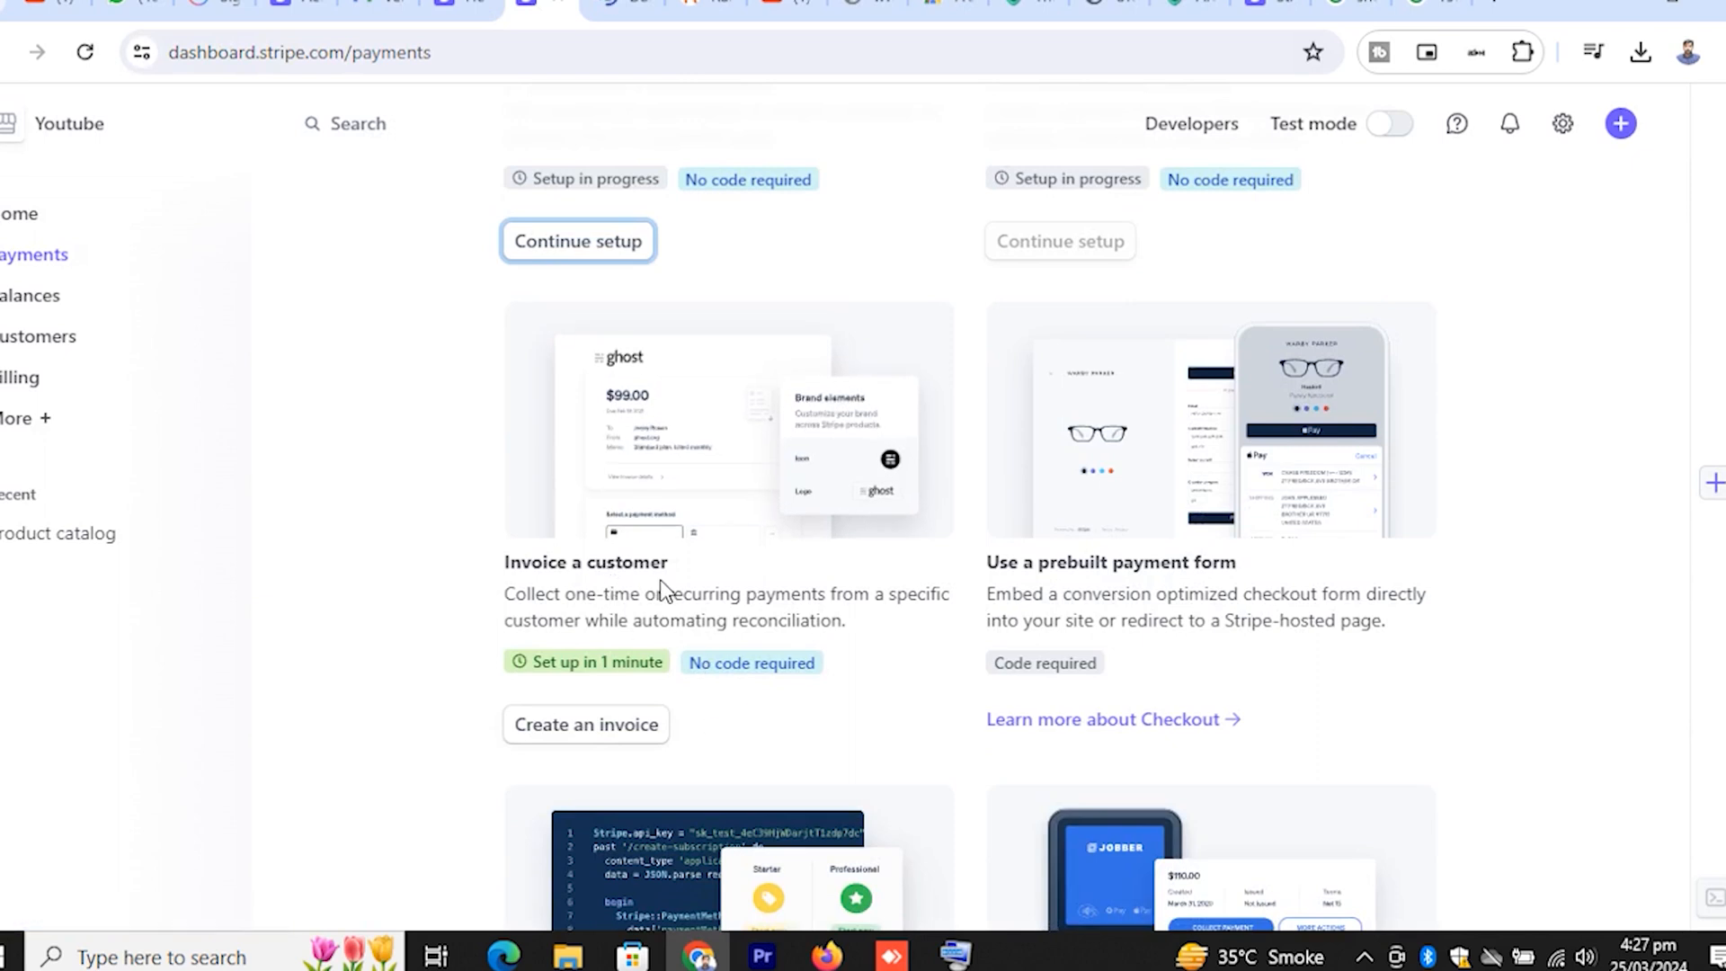
{"action": "scroll", "coordinate": [659, 593], "scroll_direction": "up", "scroll_amount": 3}
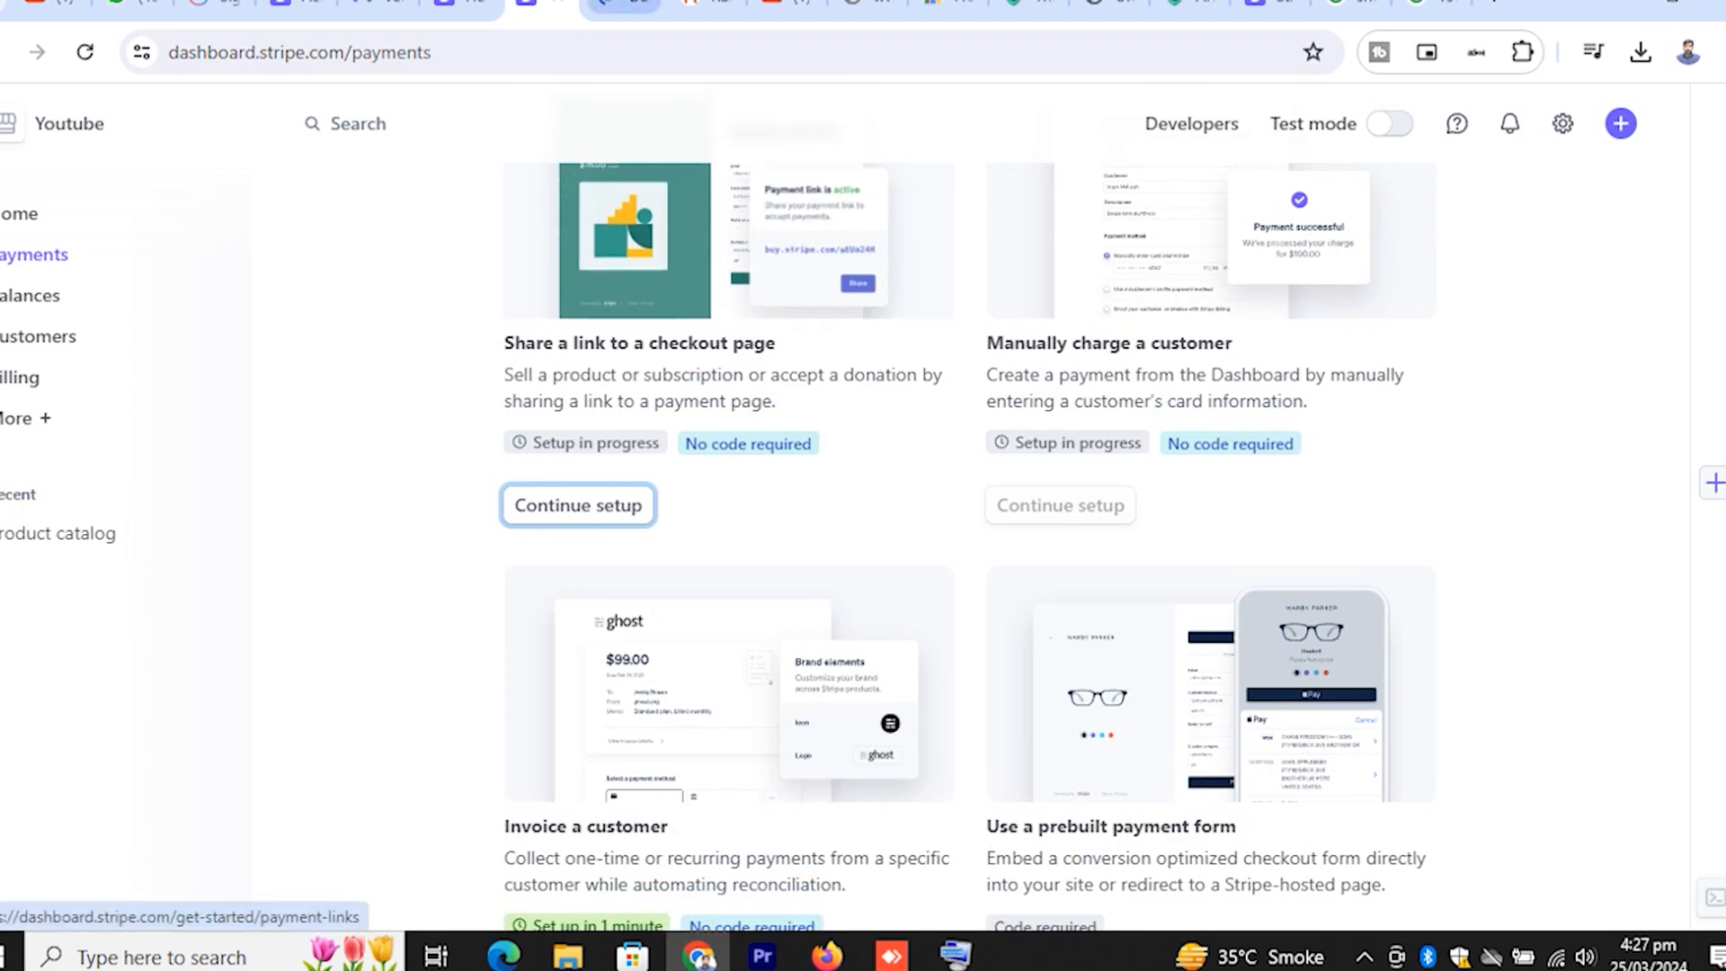
{"action": "left_click", "coordinate": [710, 296]}
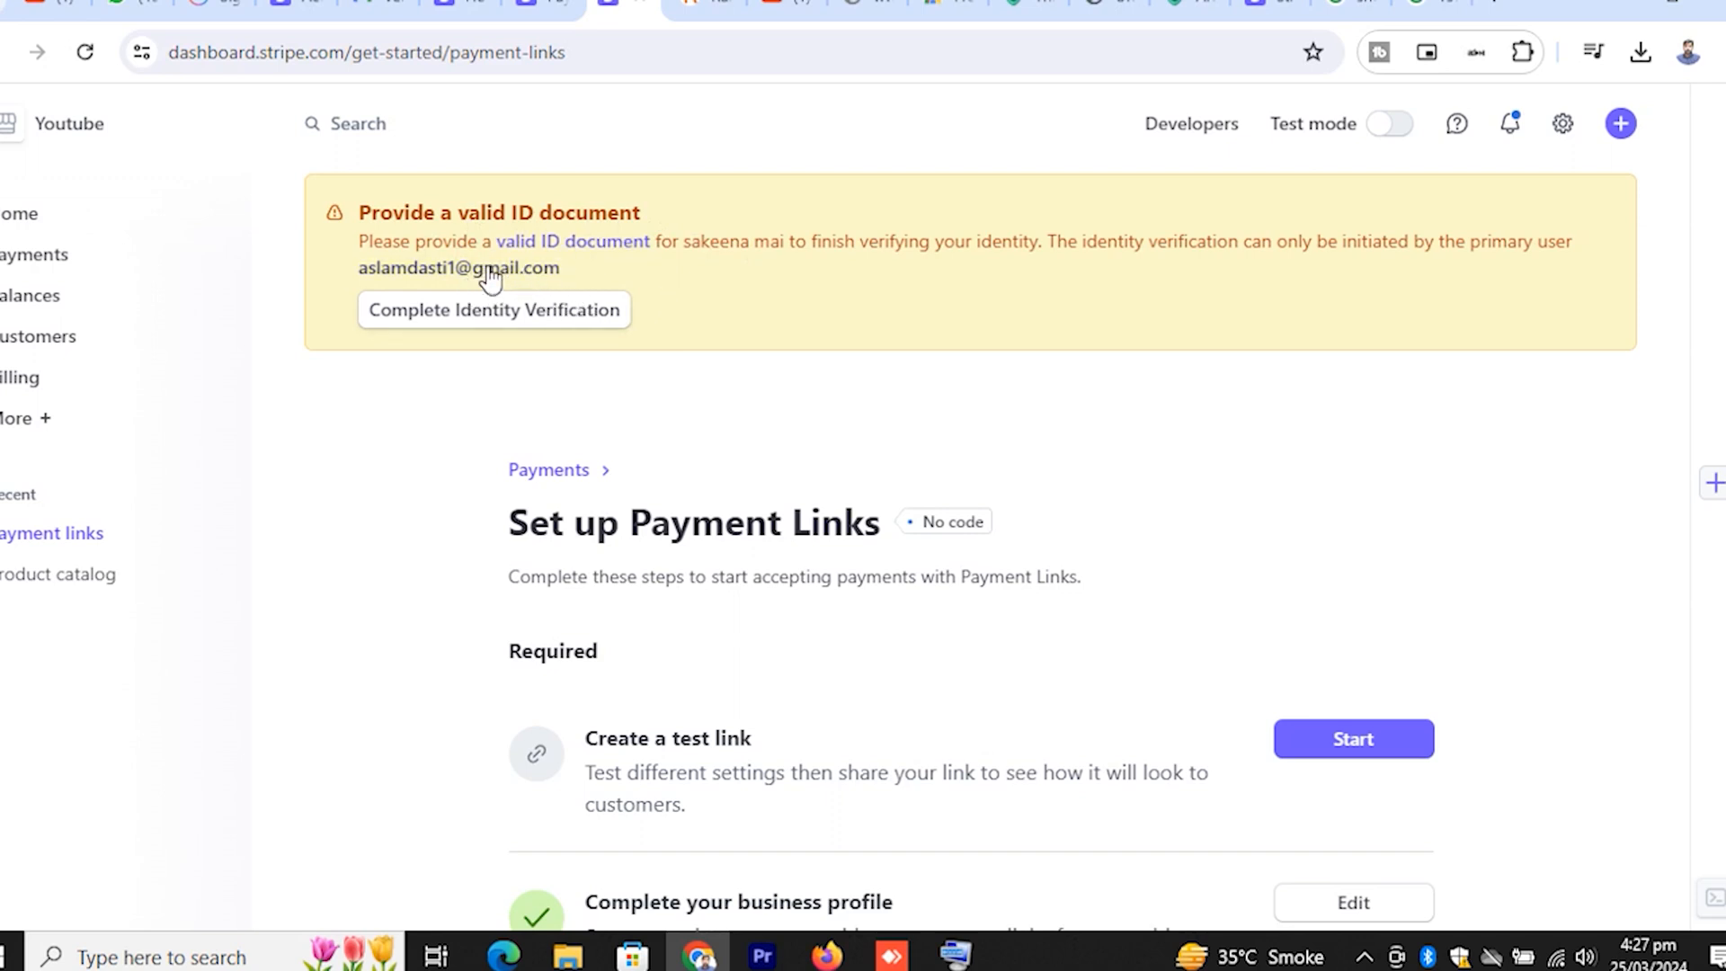
Step: Review the required and recommended Payment Links setup tasks and start creating a test link
{"action": "scroll", "coordinate": [694, 364], "scroll_direction": "down", "scroll_amount": 3}
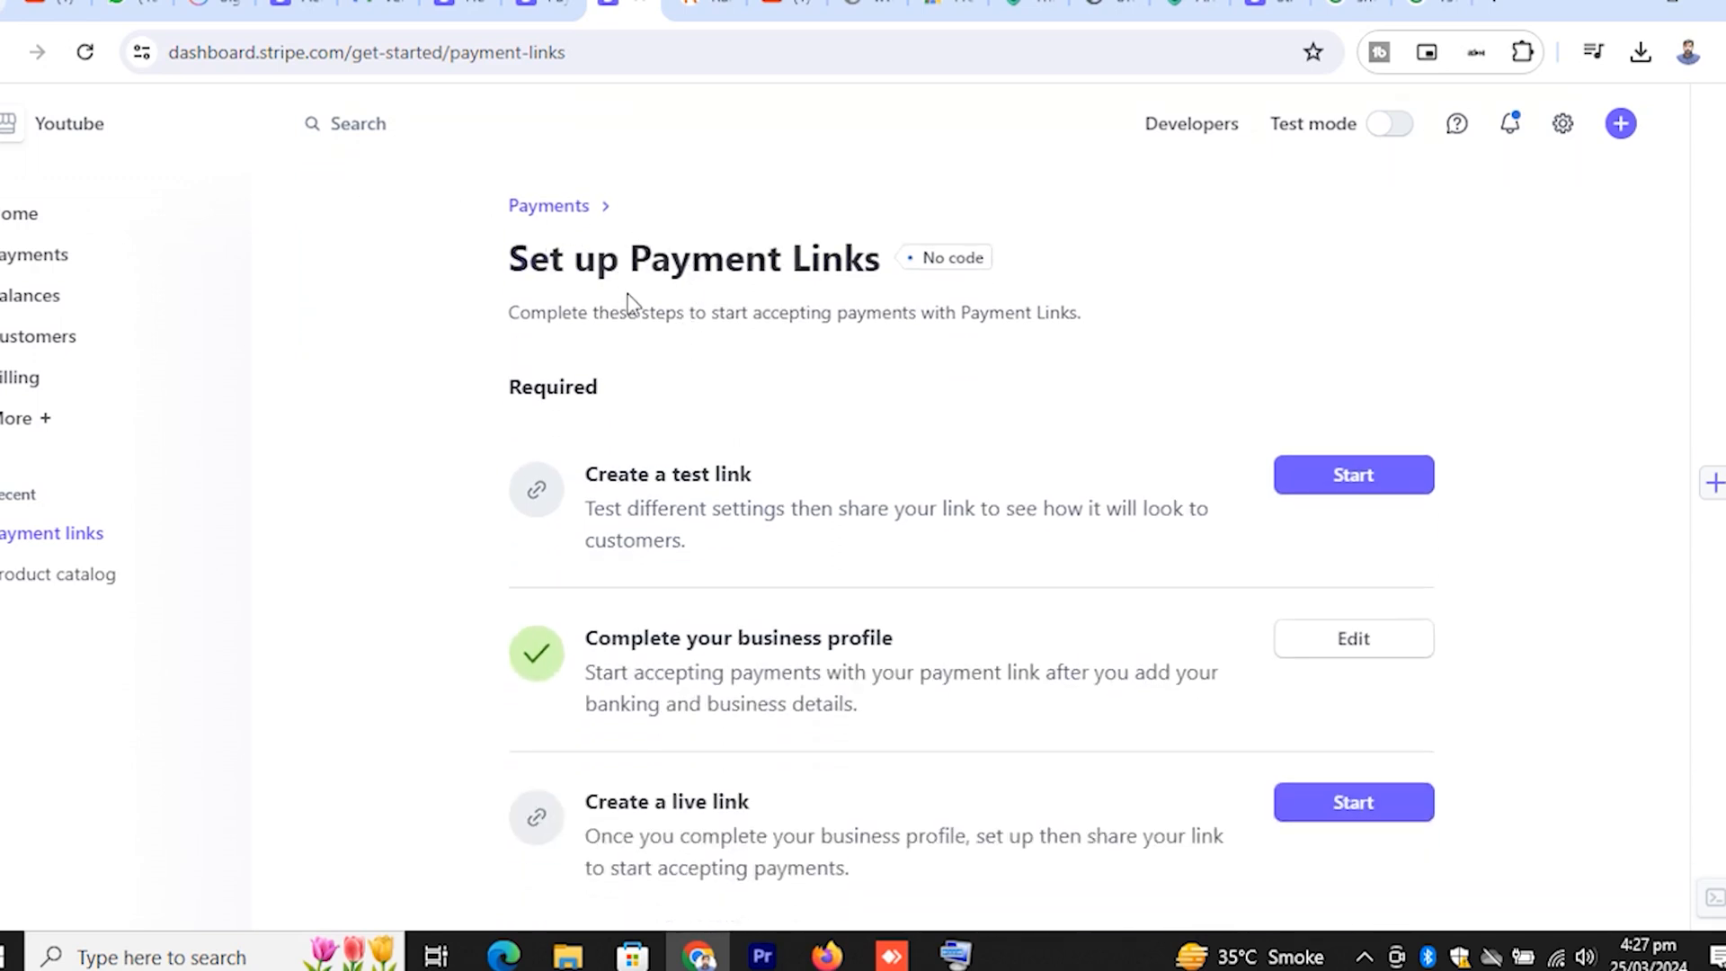
{"action": "scroll", "coordinate": [630, 304], "scroll_direction": "down", "scroll_amount": 2}
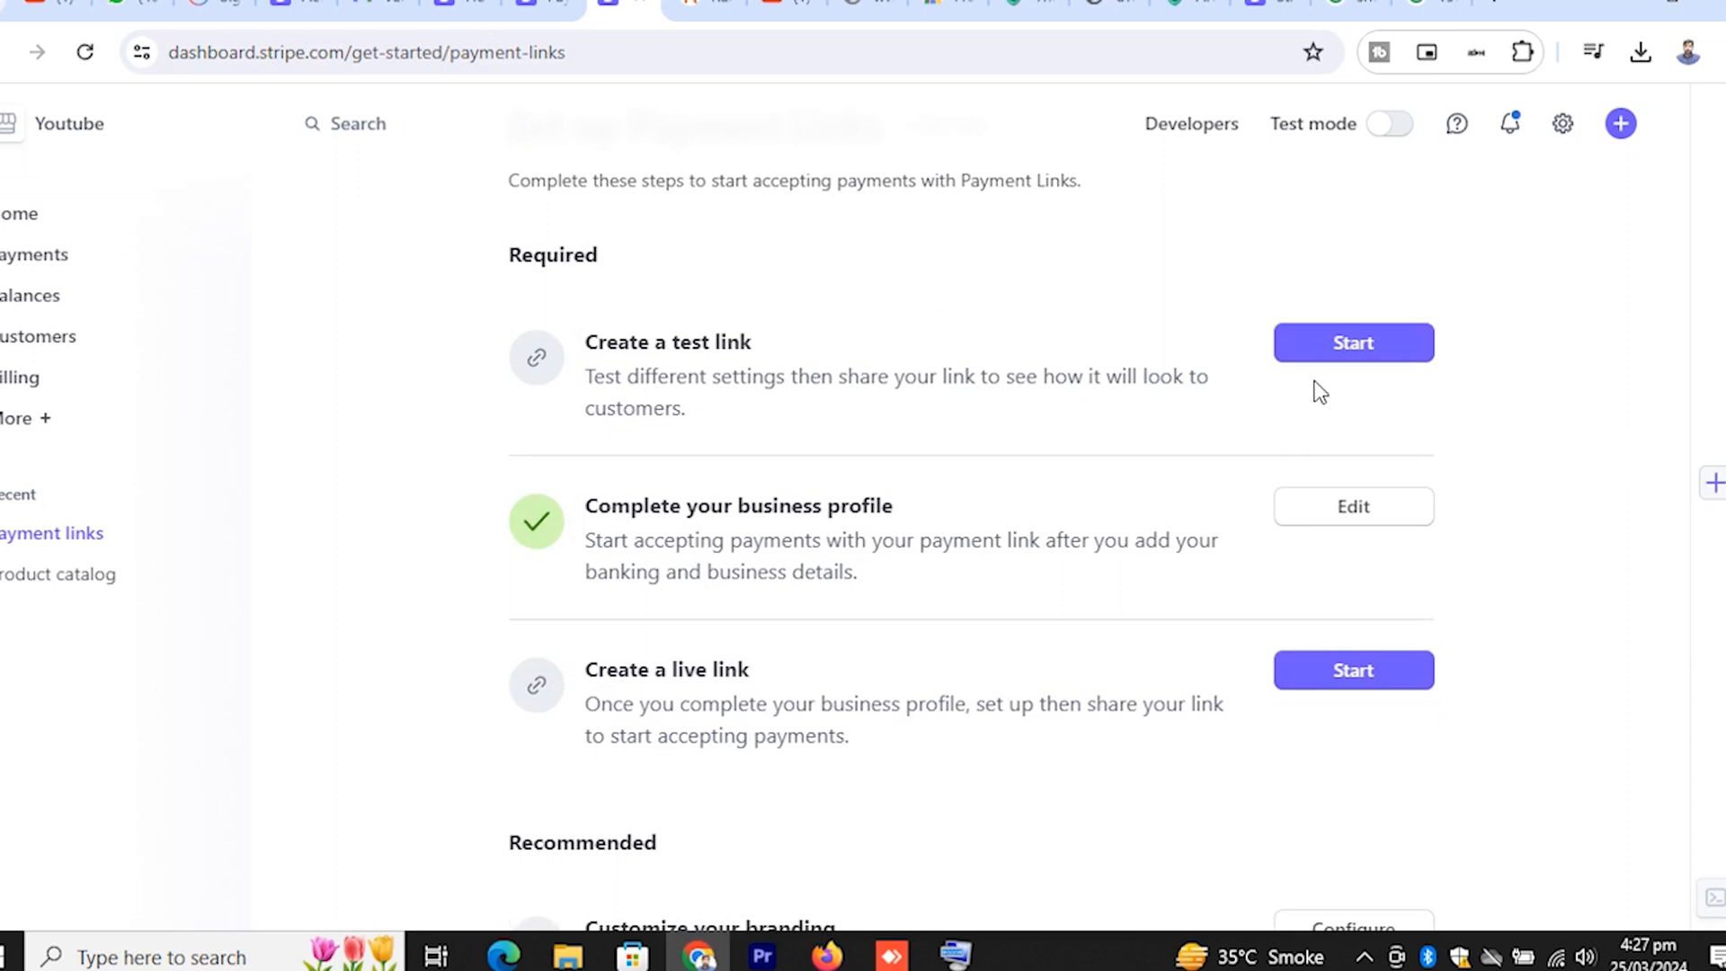
{"action": "scroll", "coordinate": [1294, 418], "scroll_direction": "down", "scroll_amount": 3}
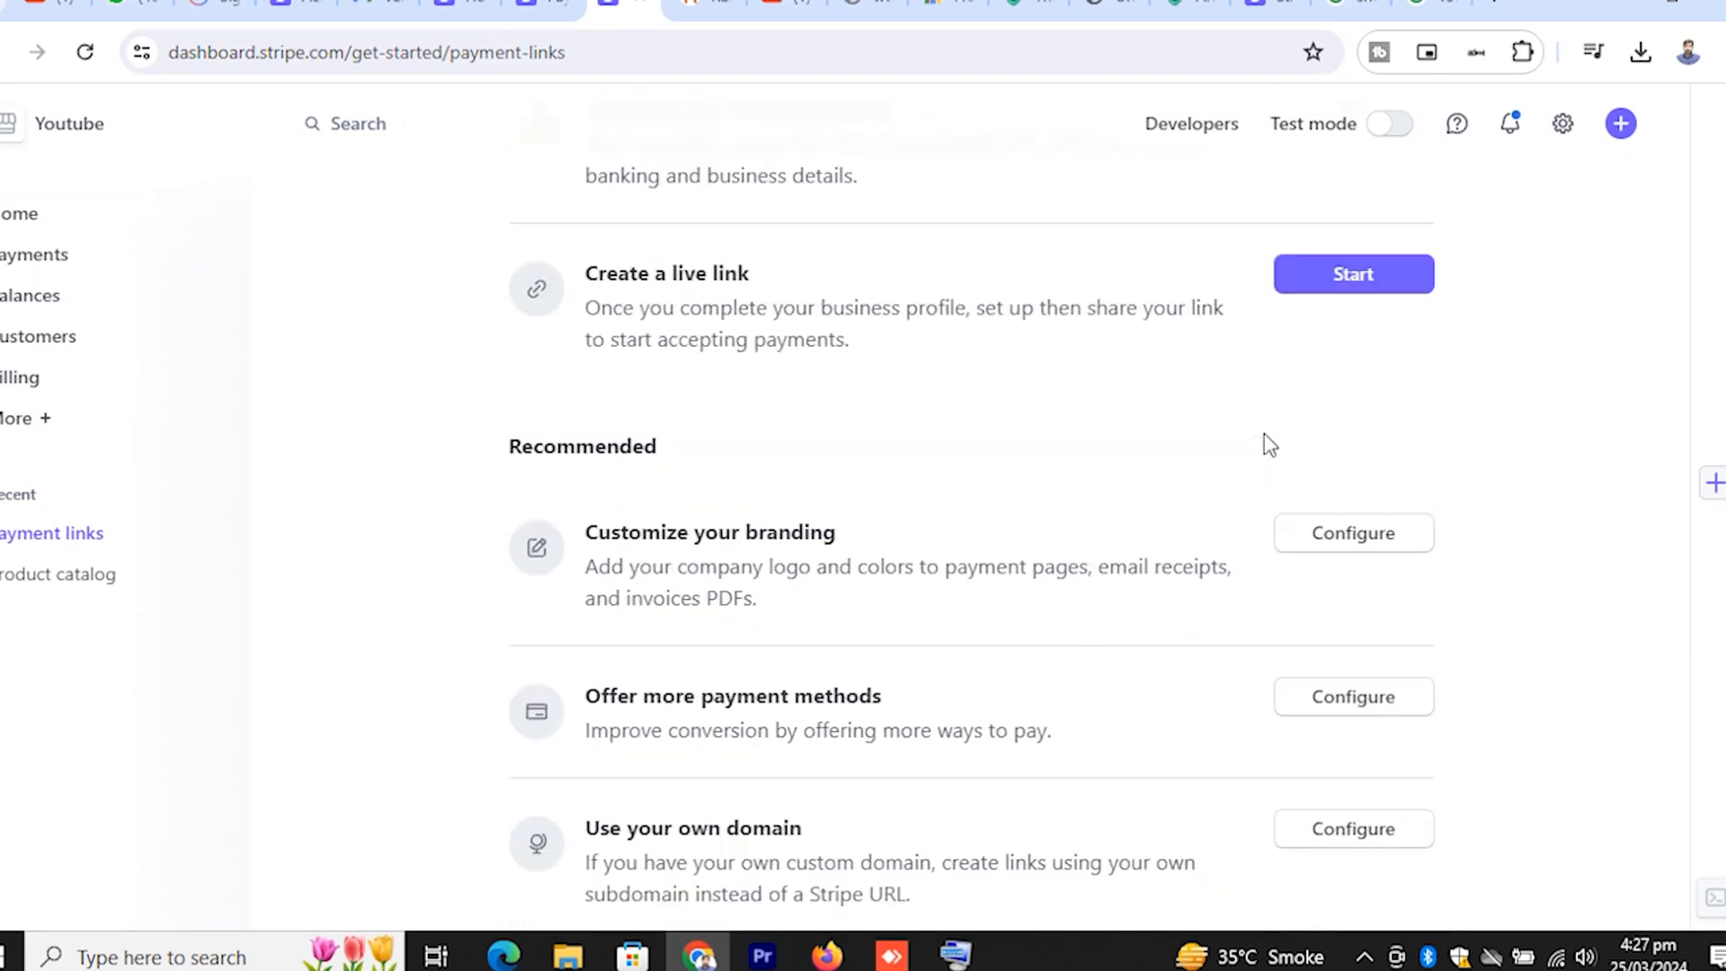
{"action": "scroll", "coordinate": [1267, 444], "scroll_direction": "up", "scroll_amount": 5}
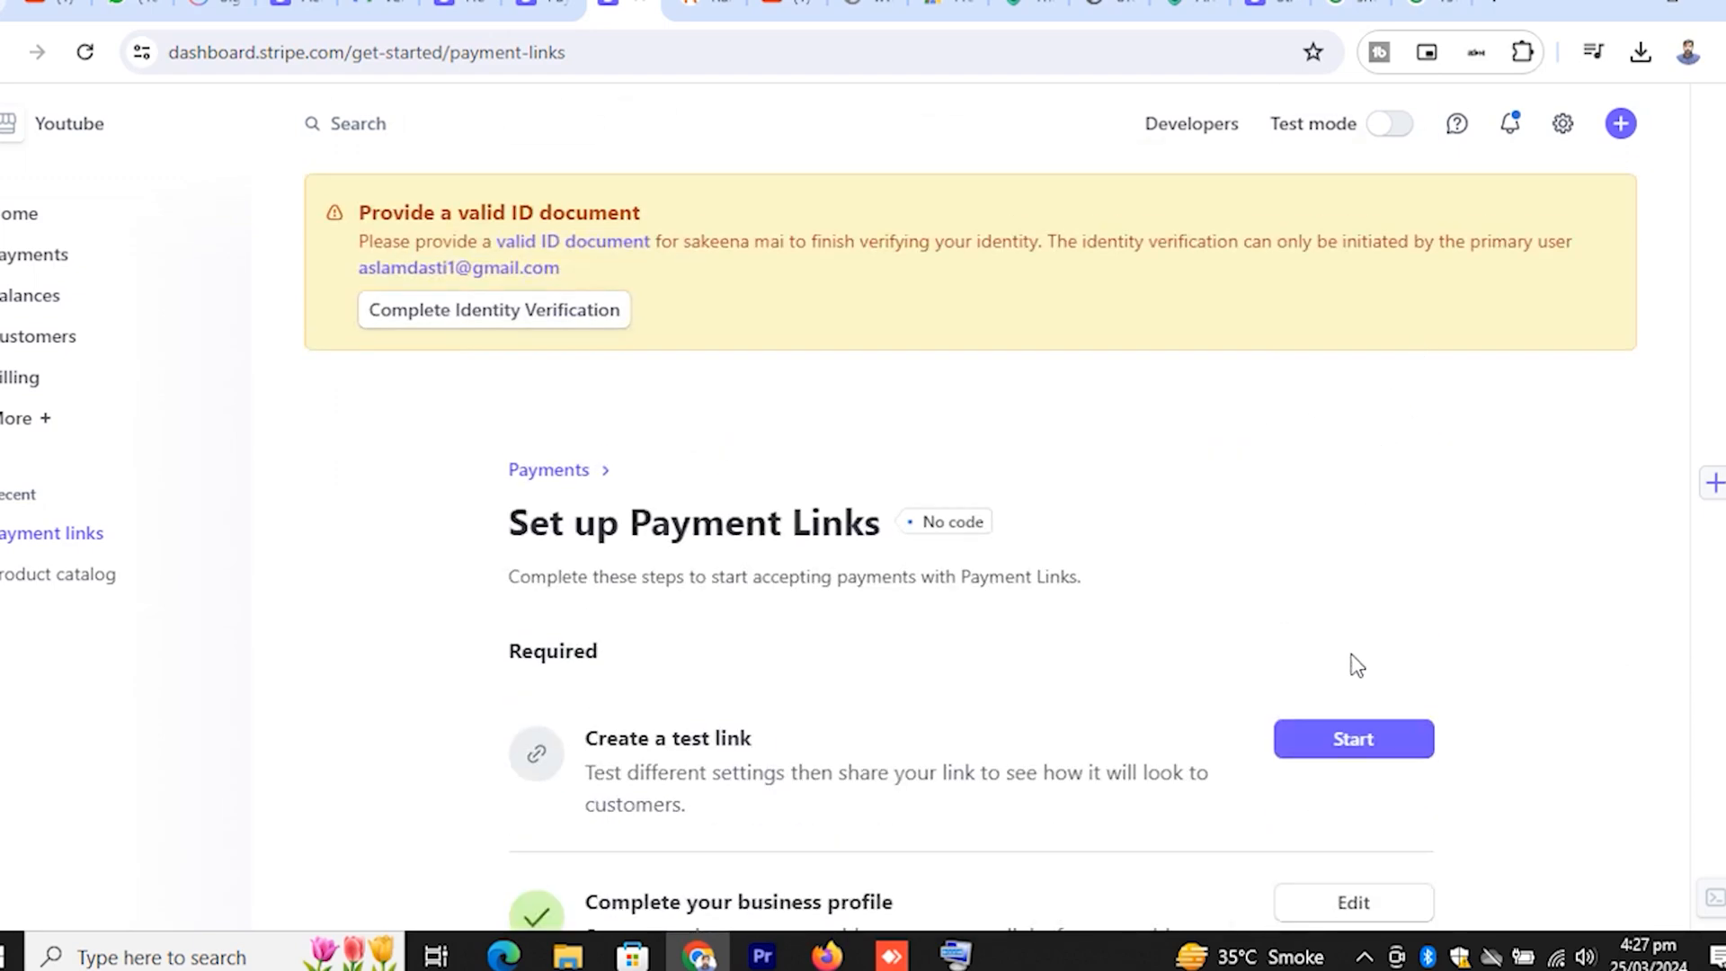
{"action": "left_click", "coordinate": [1343, 742]}
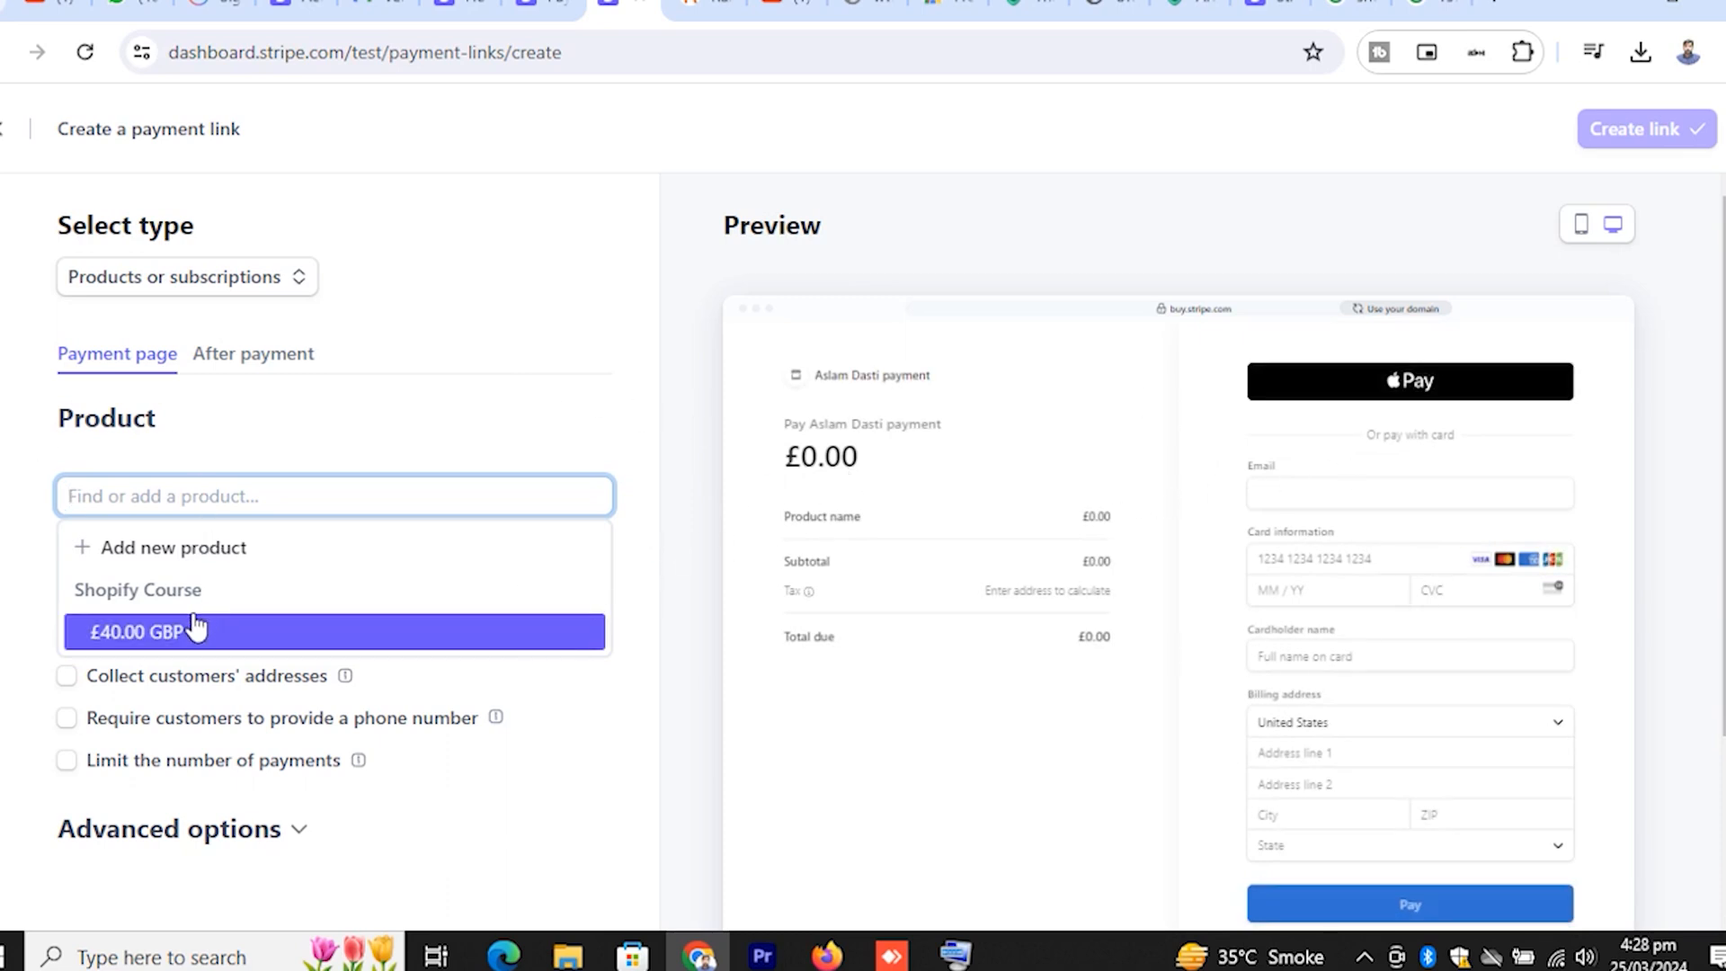
Step: Choose Products or subscriptions as the link type and add the Shopify Course product at £40.00 GBP
{"action": "left_click", "coordinate": [203, 279]}
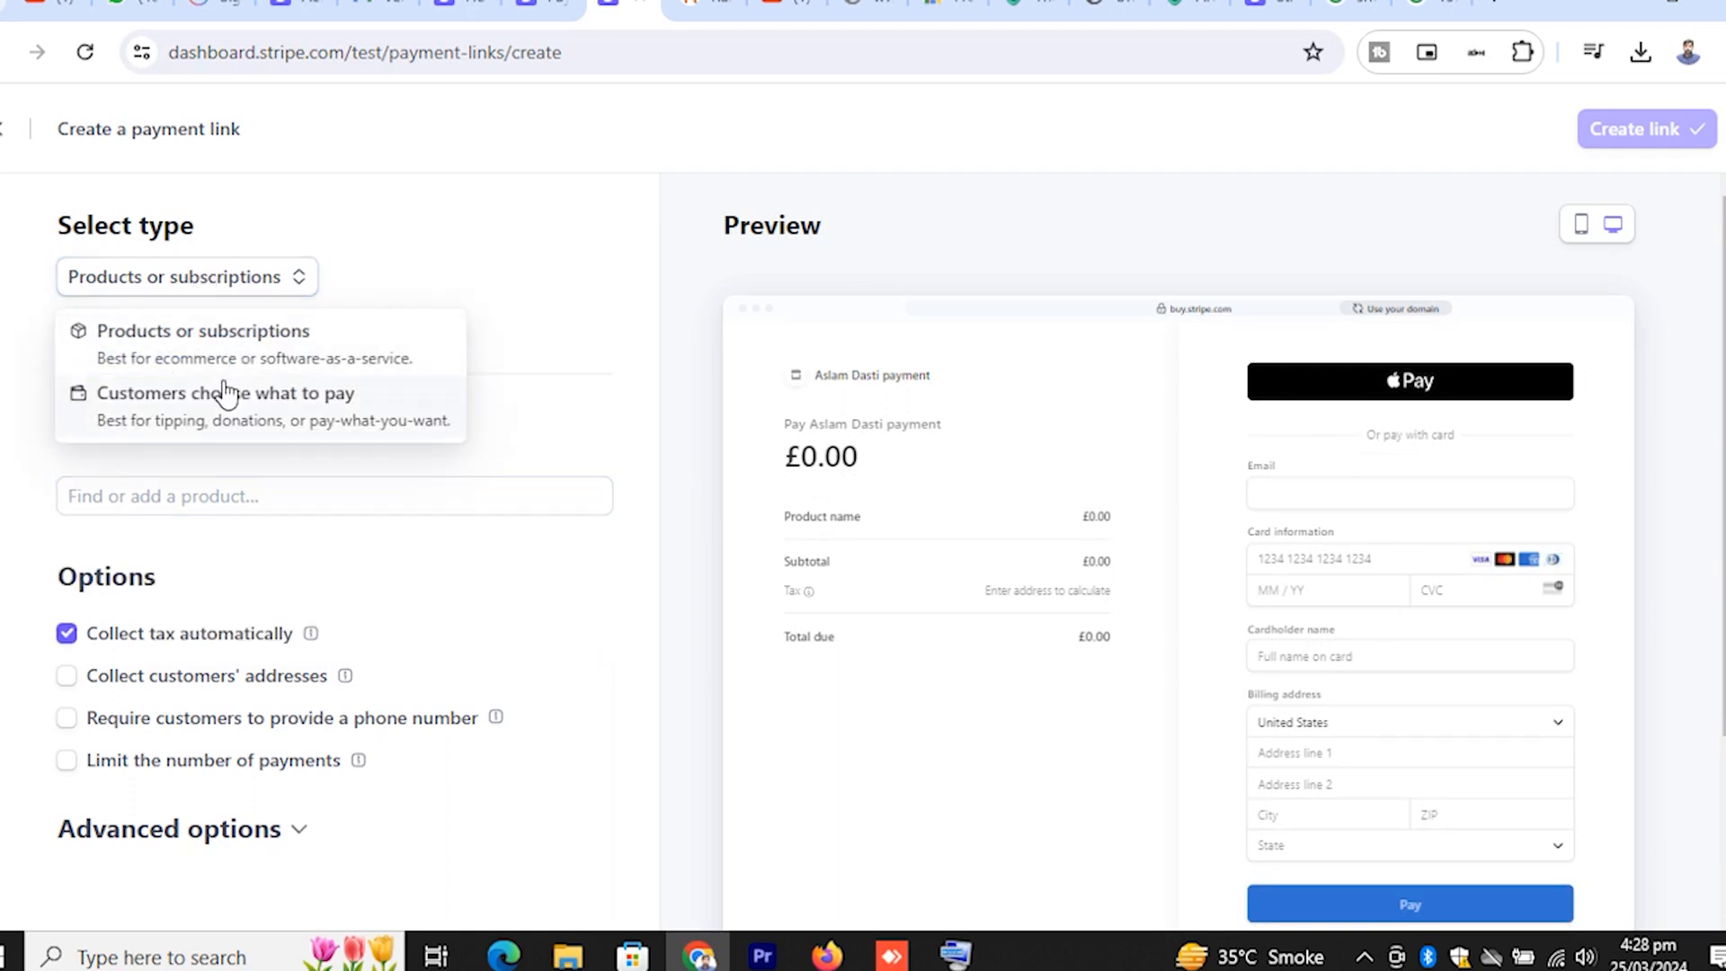
{"action": "left_click", "coordinate": [195, 330]}
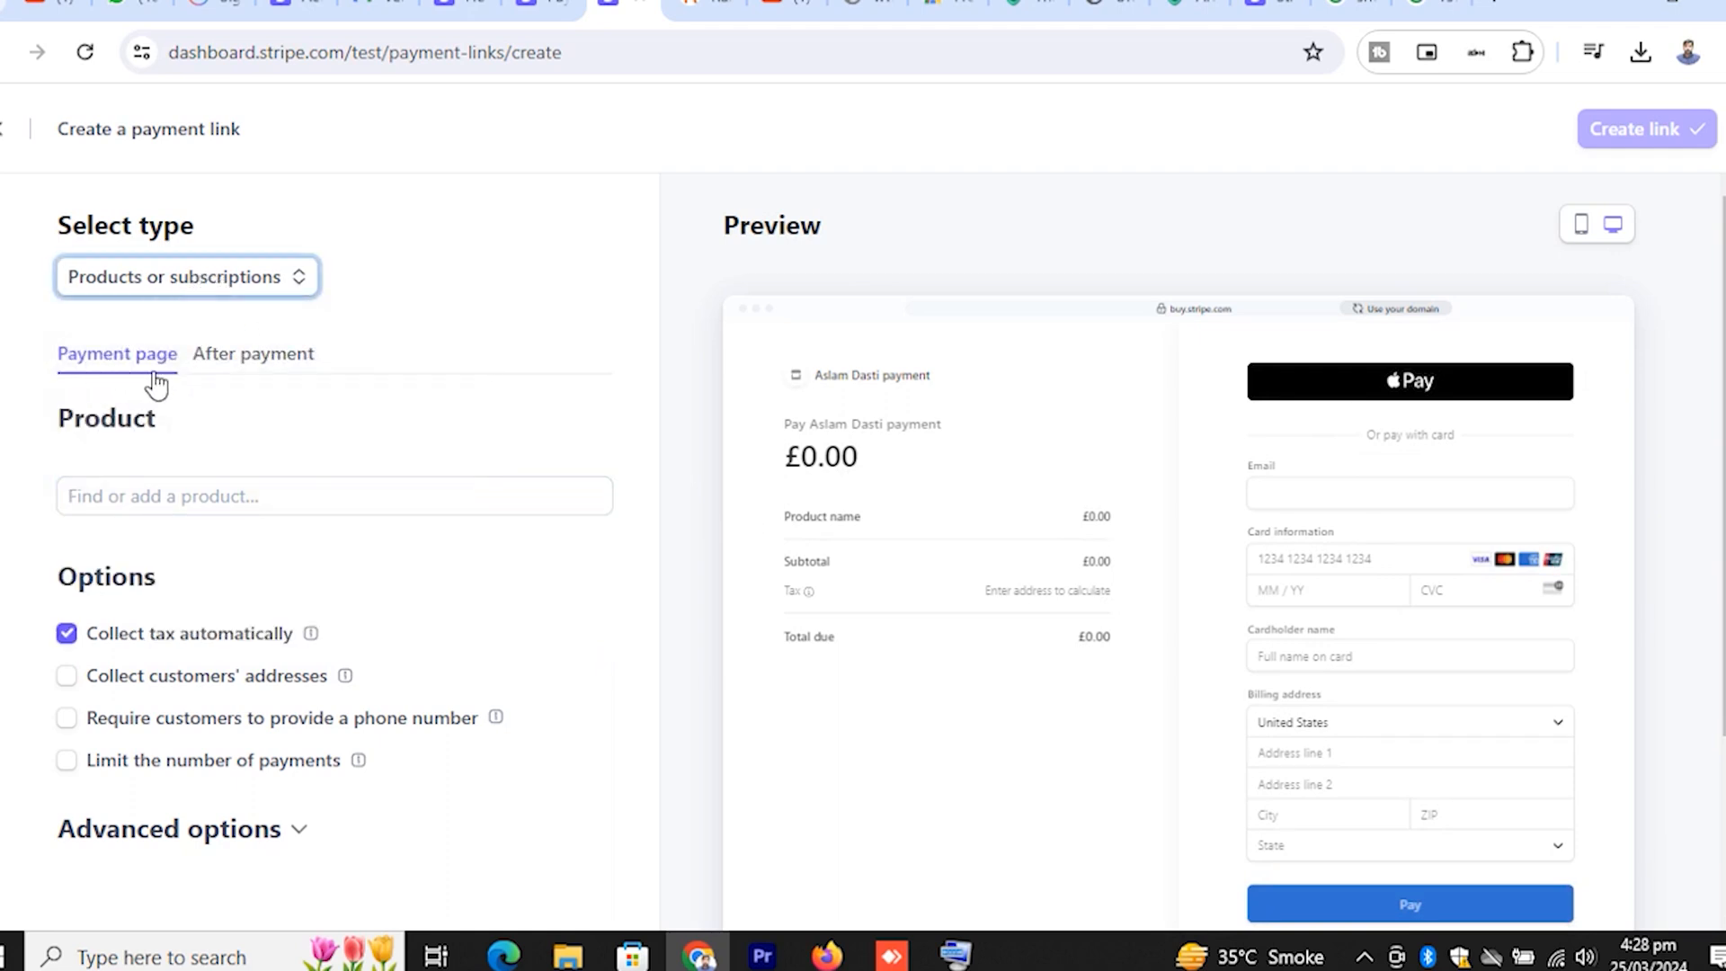
{"action": "scroll", "coordinate": [289, 482], "scroll_direction": "down", "scroll_amount": 2}
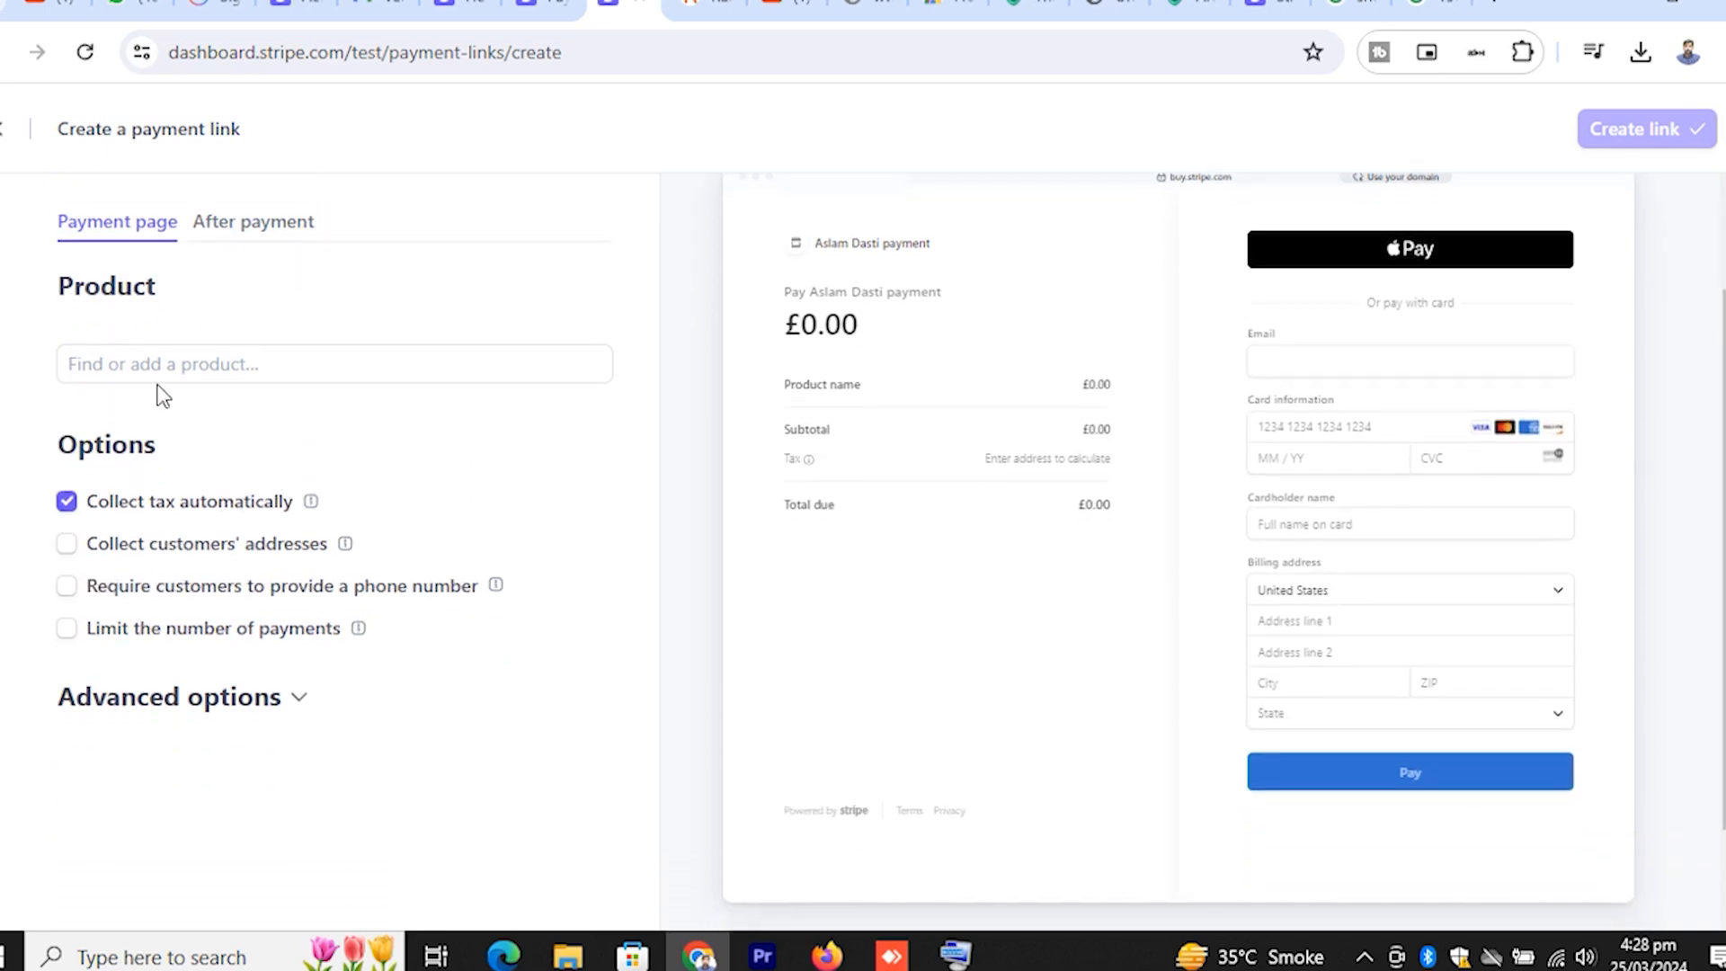
{"action": "left_click", "coordinate": [136, 355]}
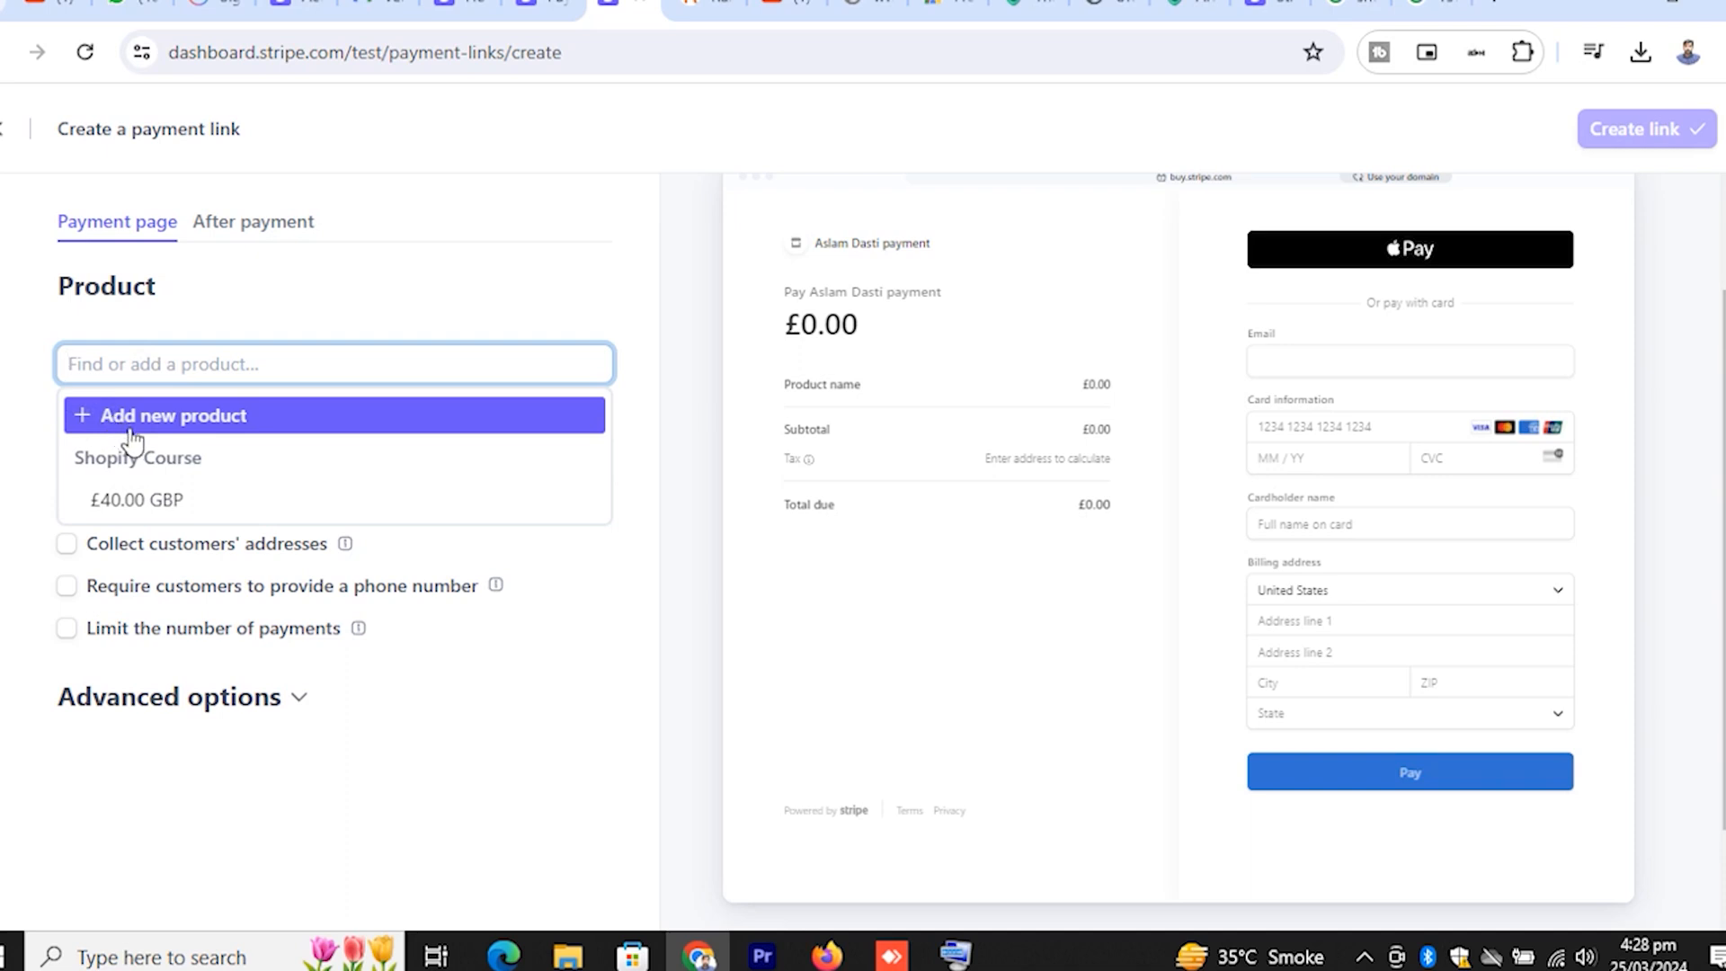
{"action": "left_click", "coordinate": [163, 497]}
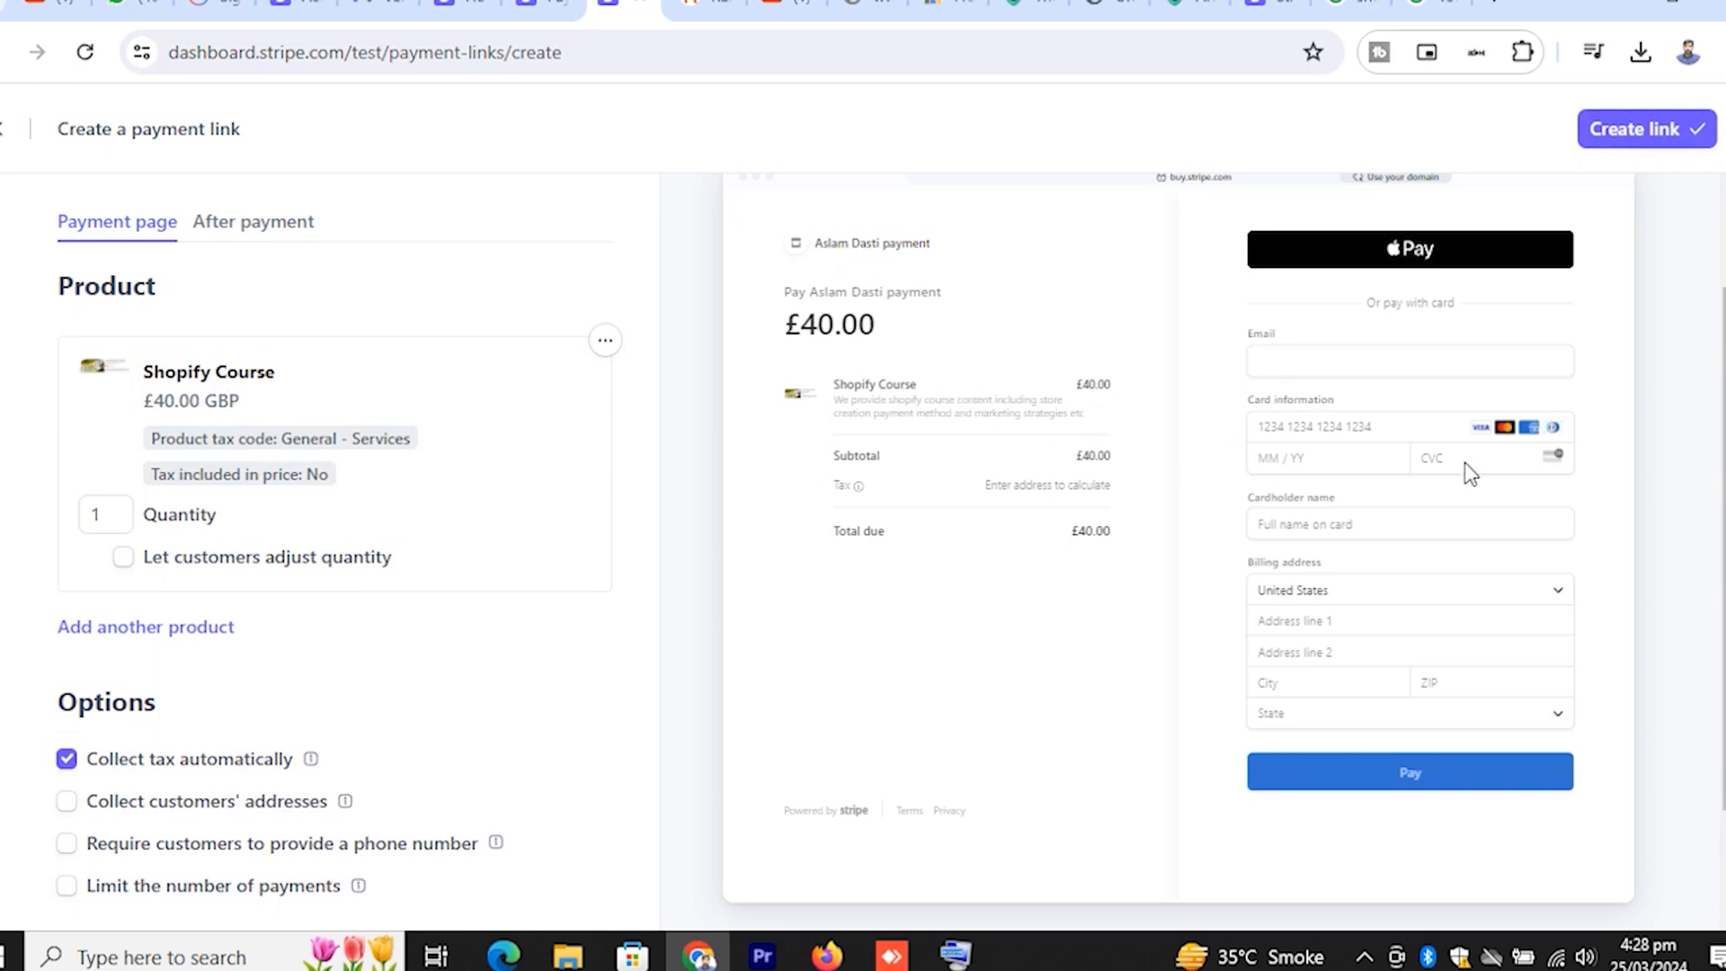
Step: Try the option that lets customers adjust the Shopify Course quantity
{"action": "scroll", "coordinate": [378, 537], "scroll_direction": "down", "scroll_amount": 2}
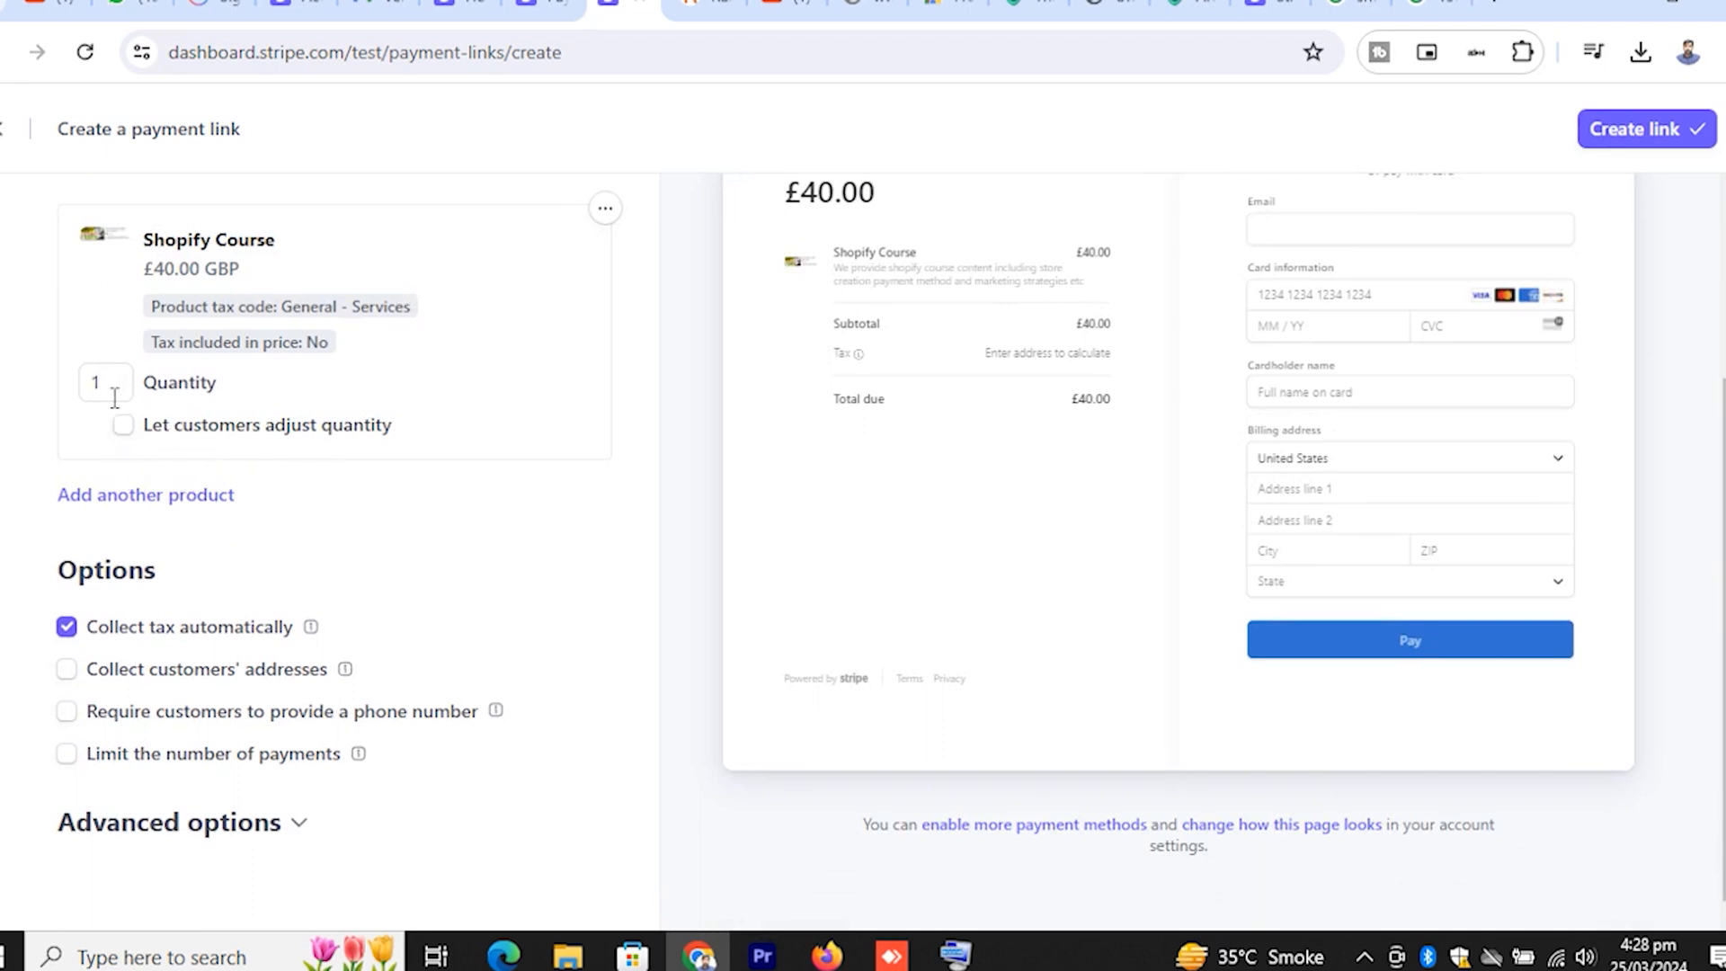
{"action": "left_click", "coordinate": [123, 425]}
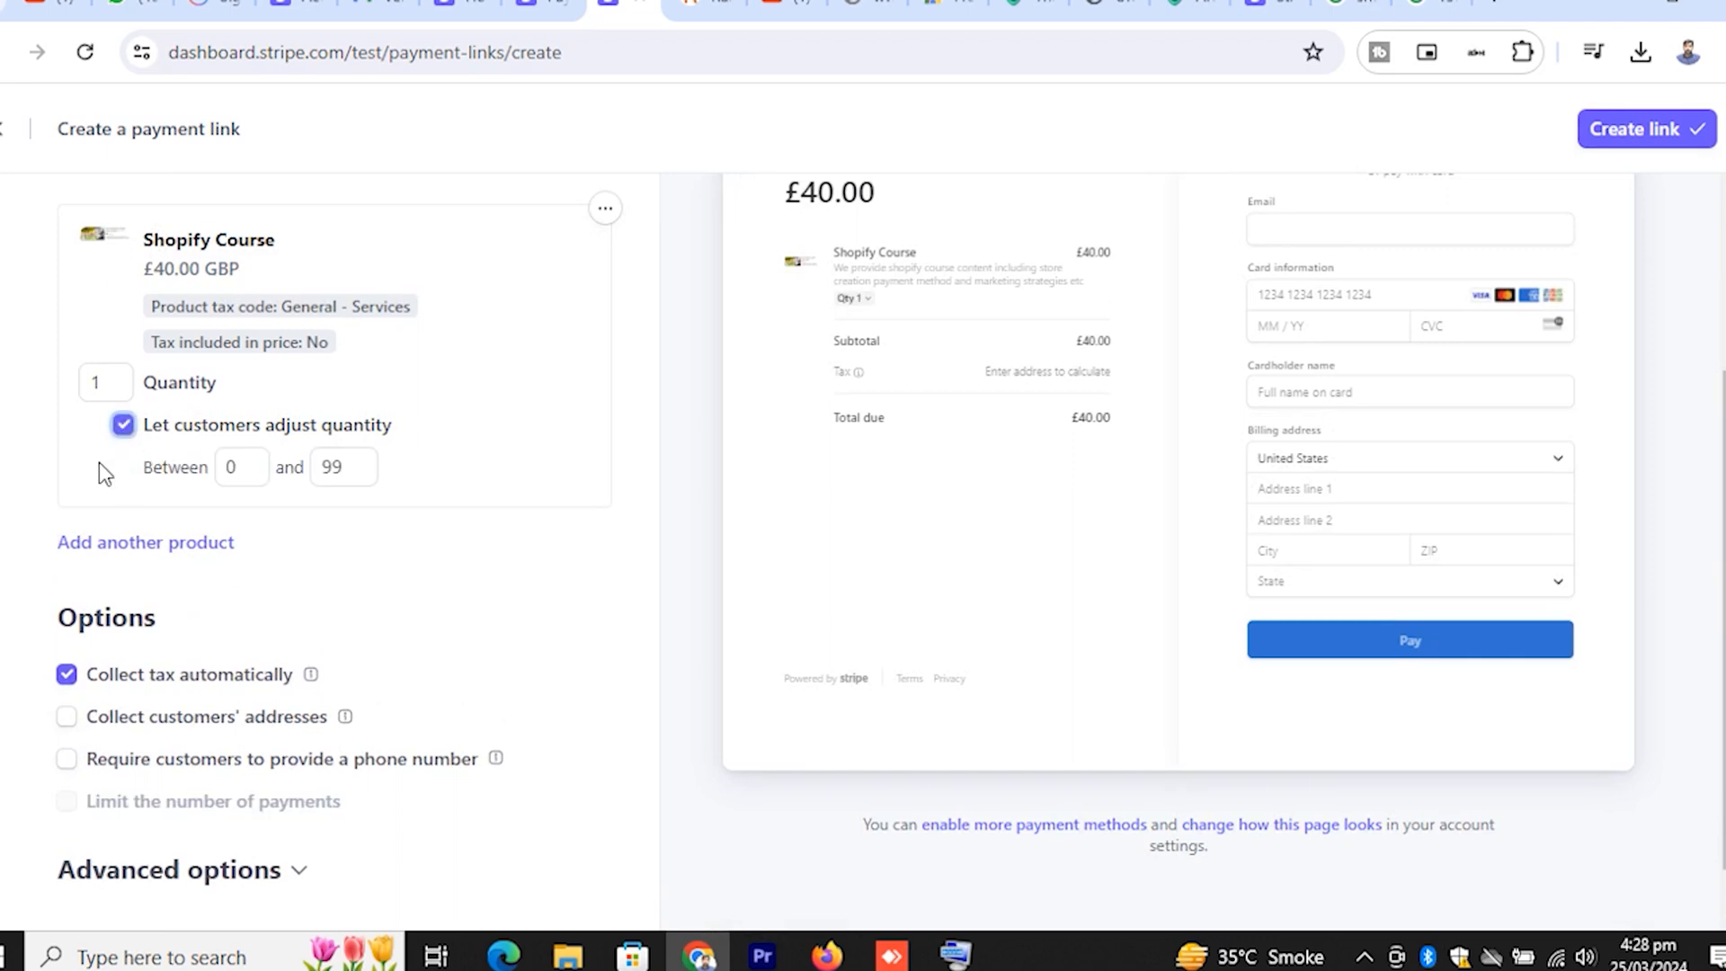
{"action": "left_click", "coordinate": [123, 425]}
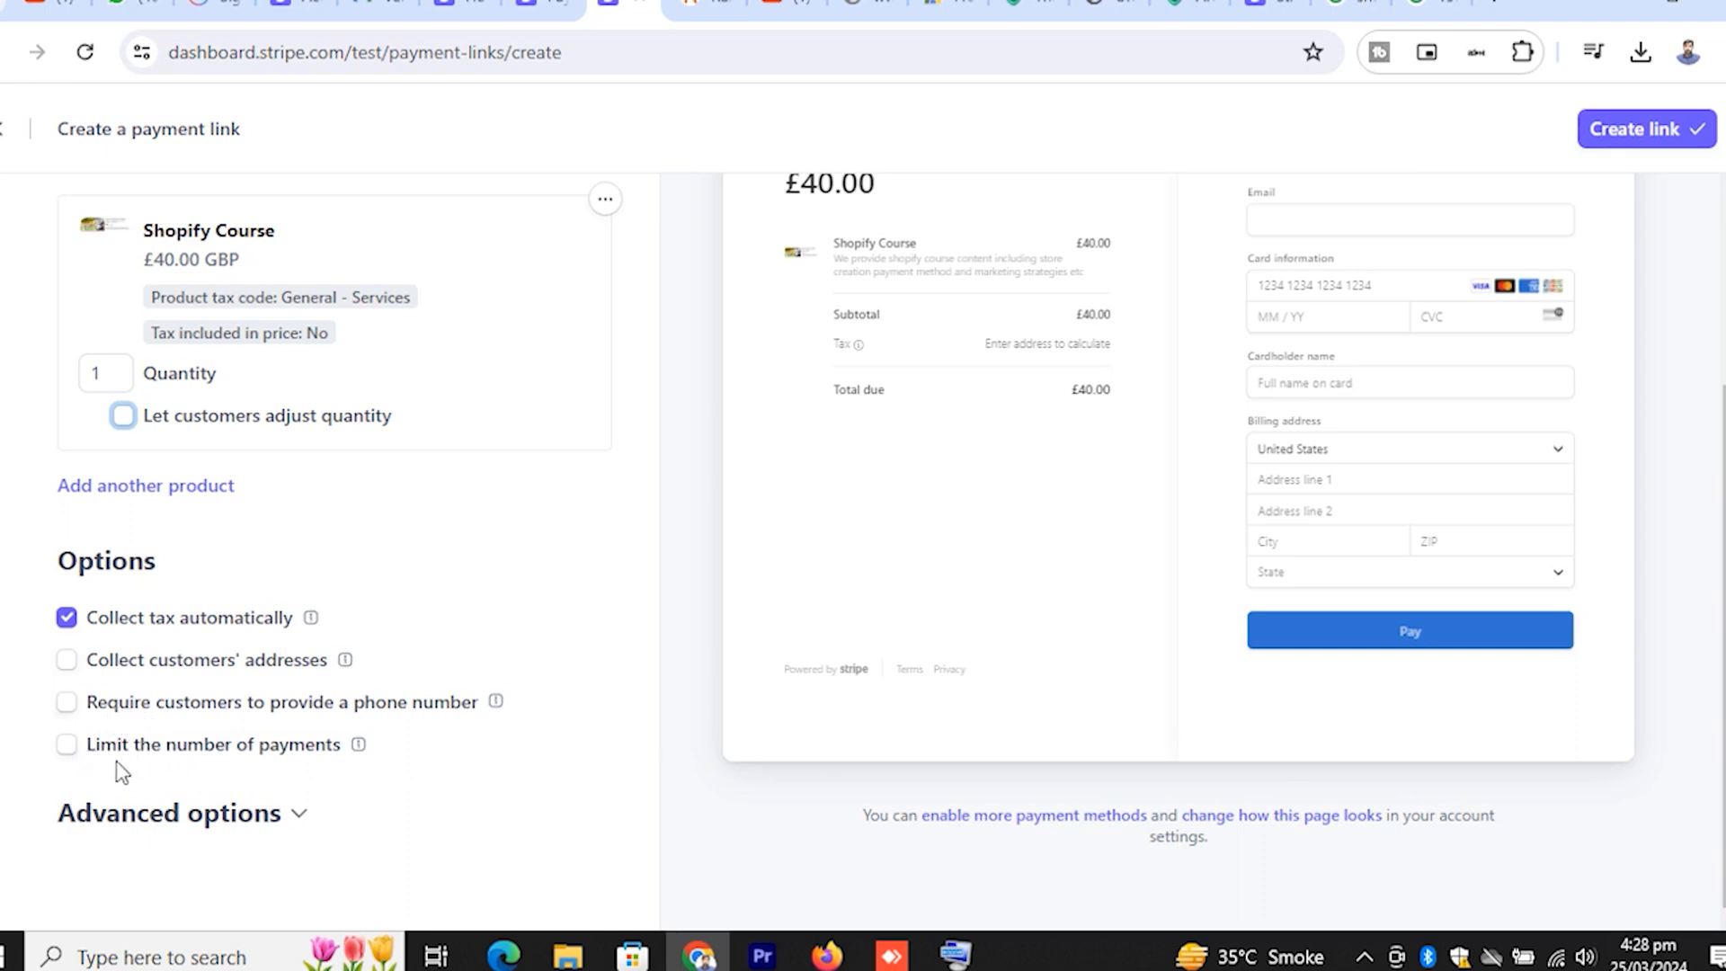
Step: Turn off automatic tax collection for the payment link
{"action": "left_click", "coordinate": [66, 617]}
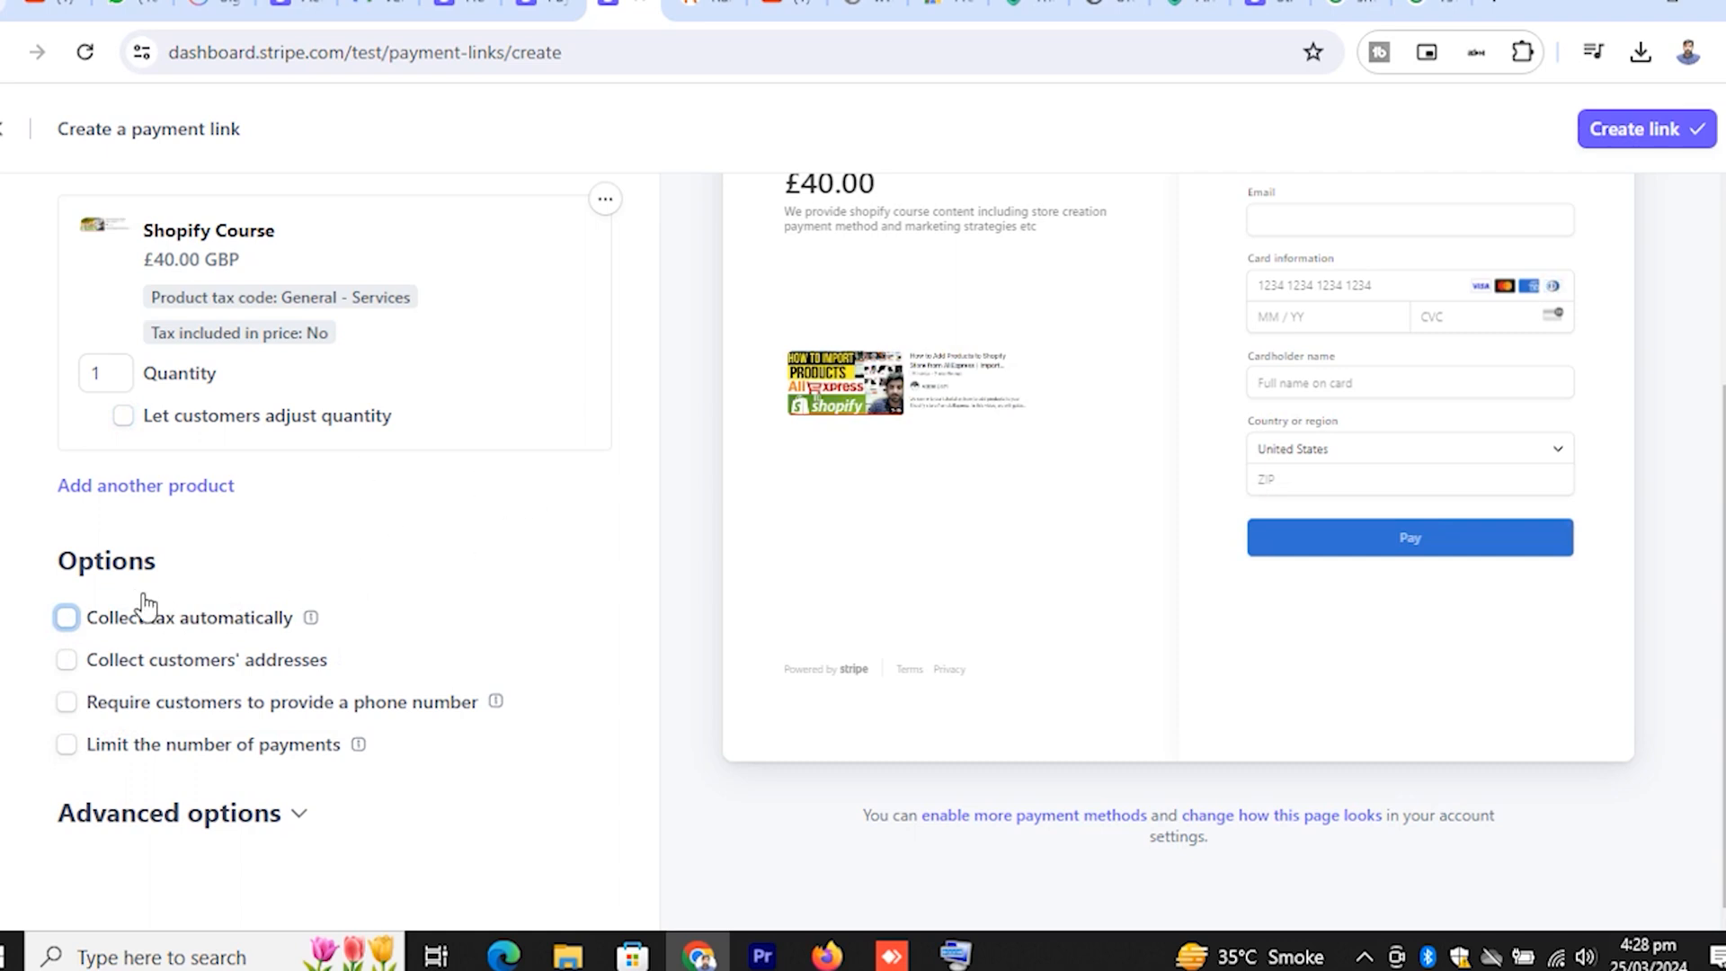
{"action": "left_click", "coordinate": [69, 620]}
{"action": "left_click", "coordinate": [69, 620]}
{"action": "scroll", "coordinate": [259, 460], "scroll_direction": "up", "scroll_amount": 1}
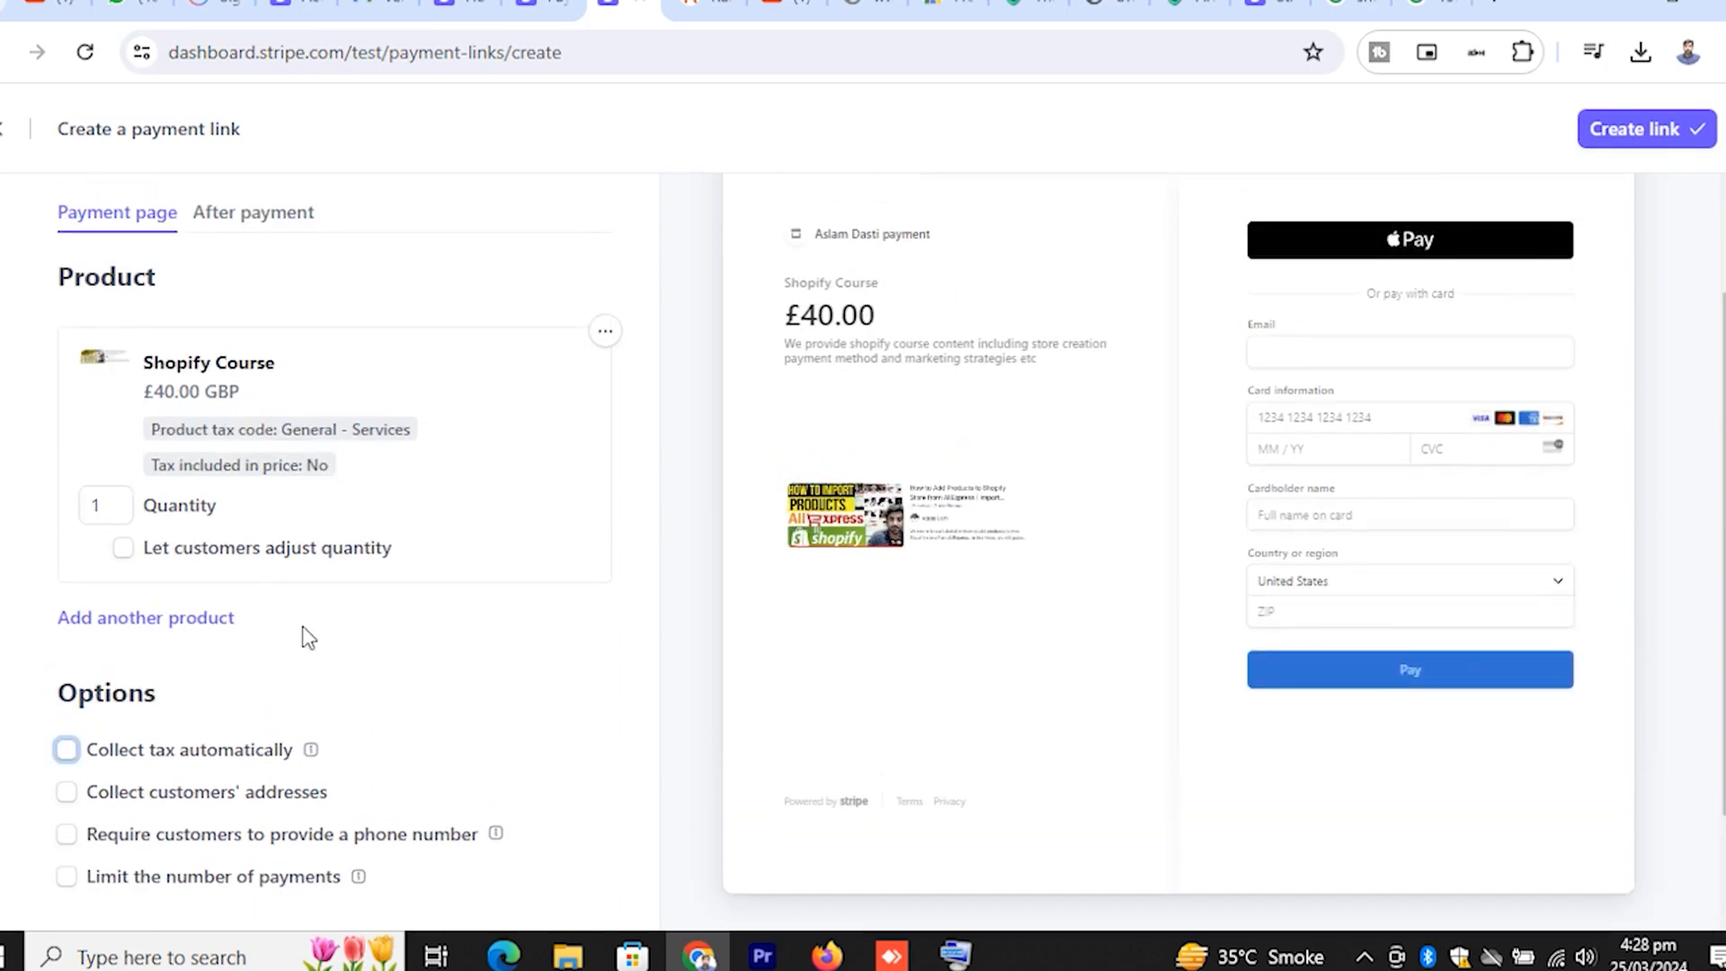
Step: Expand the payment link's advanced options and look through them
{"action": "scroll", "coordinate": [315, 647], "scroll_direction": "down", "scroll_amount": 2}
{"action": "left_click", "coordinate": [300, 825]}
{"action": "scroll", "coordinate": [464, 743], "scroll_direction": "down", "scroll_amount": 2}
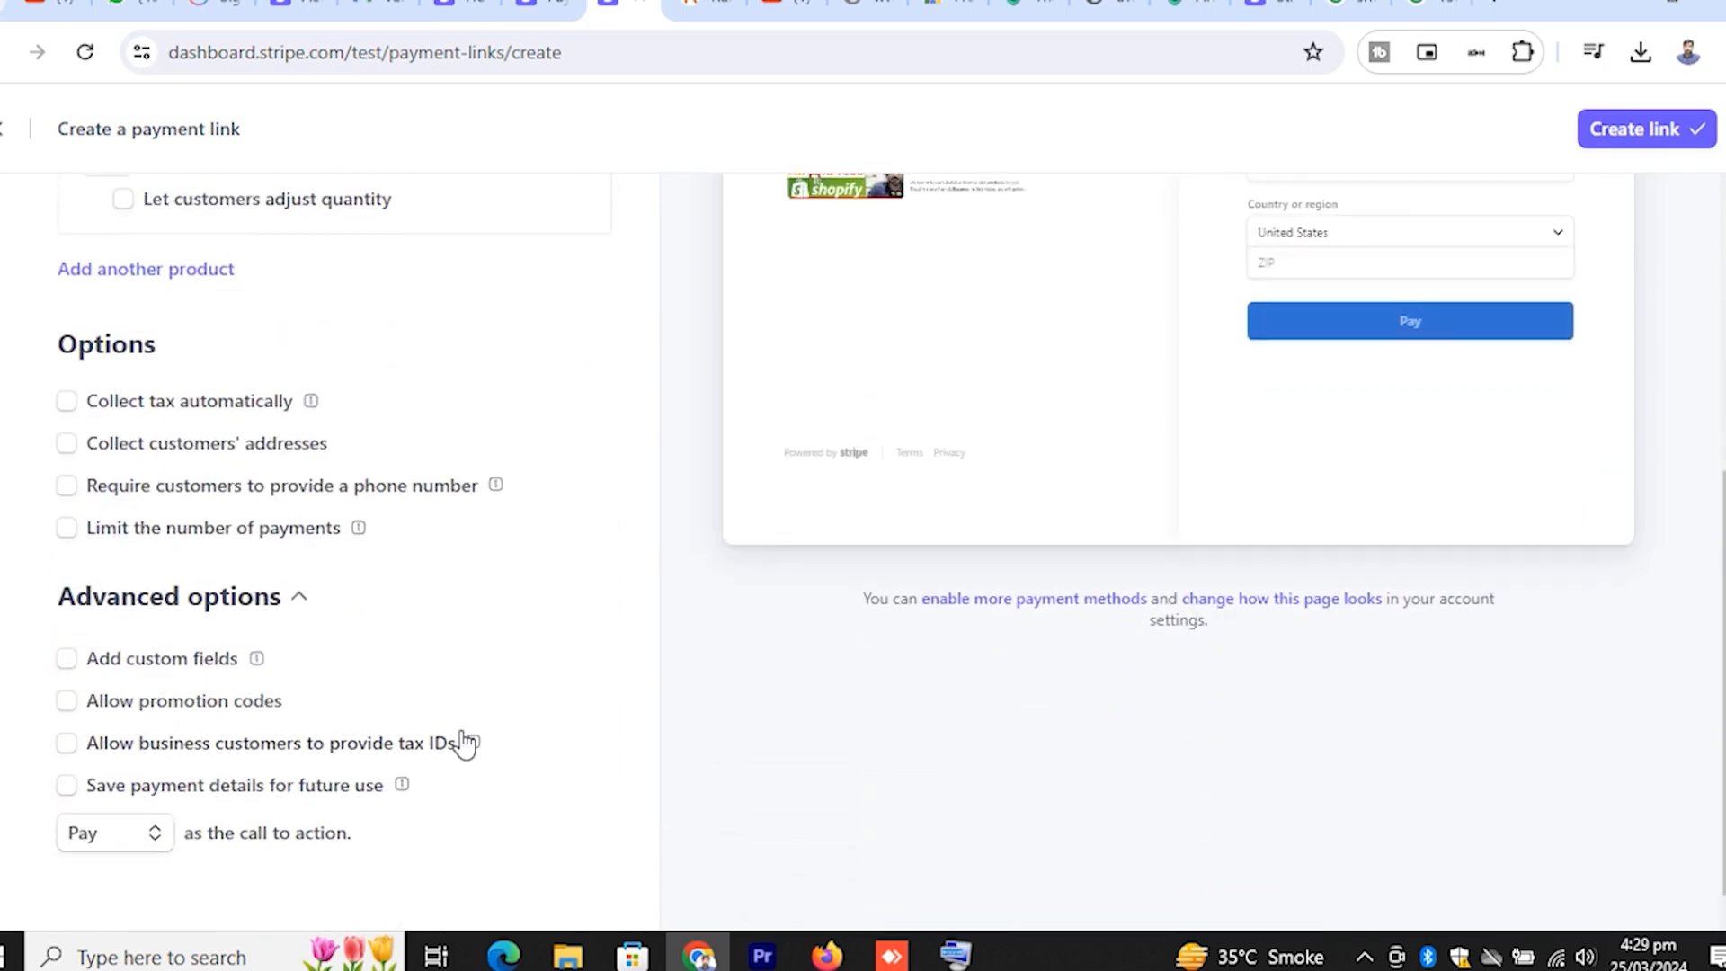
{"action": "scroll", "coordinate": [465, 742], "scroll_direction": "down", "scroll_amount": 1}
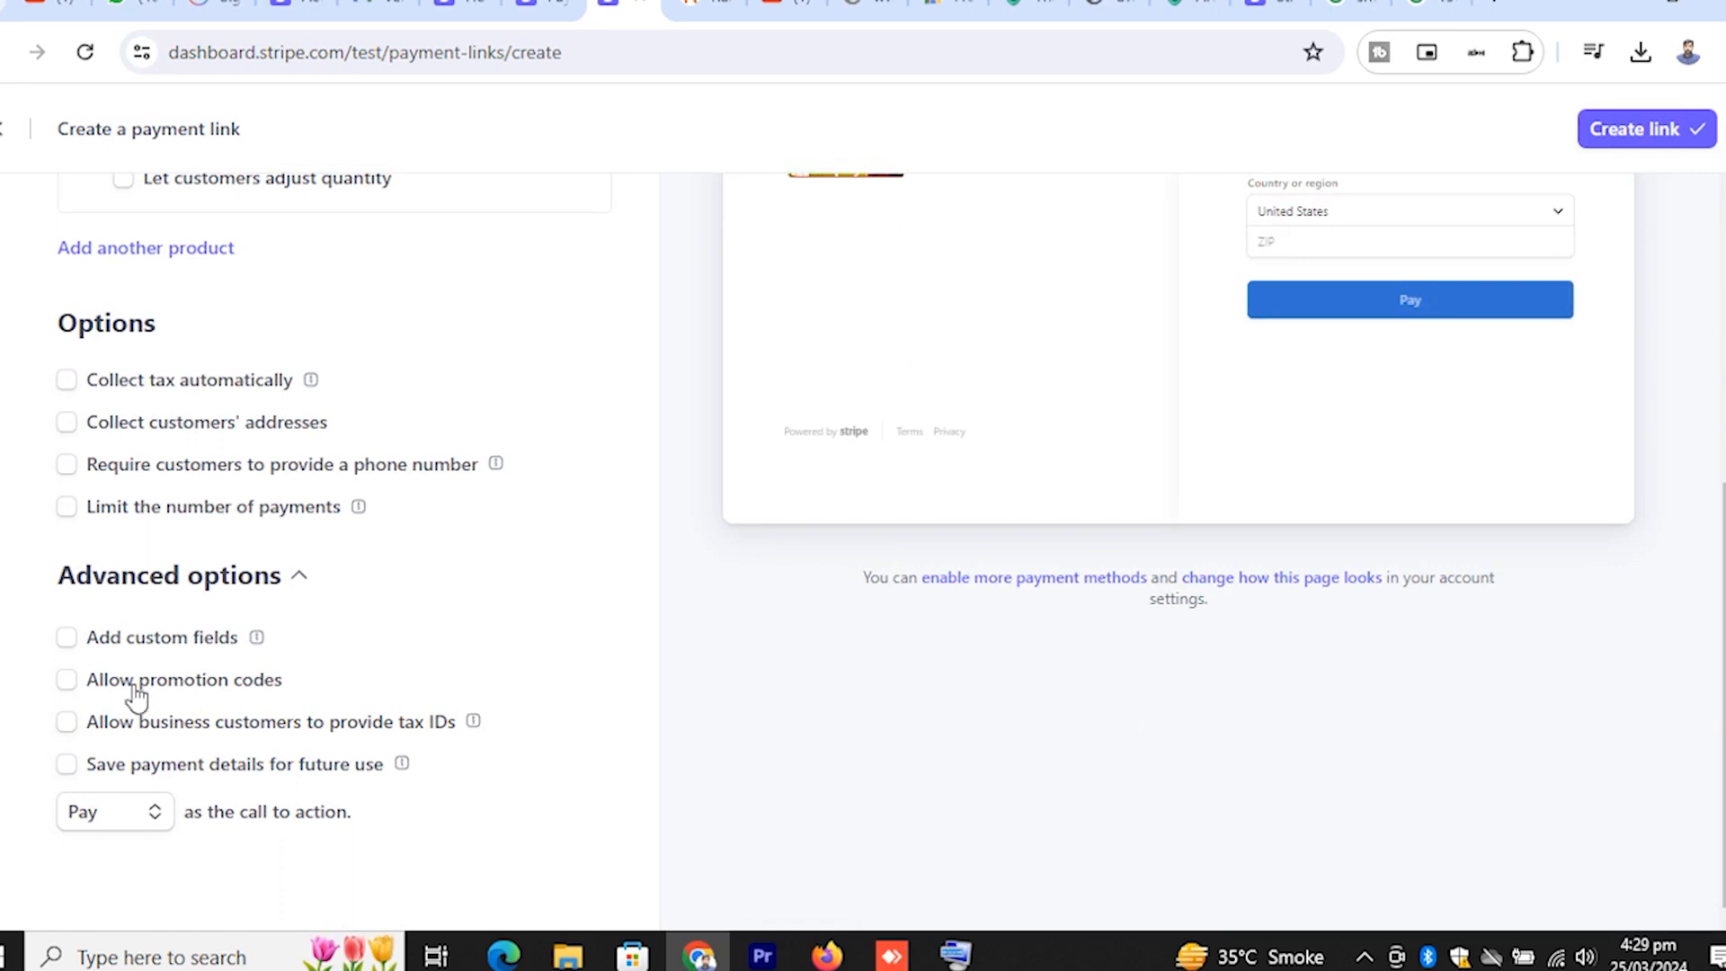
Step: Try adding custom fields and allowing promotion codes, checking their effect in the checkout preview
{"action": "left_click", "coordinate": [66, 640]}
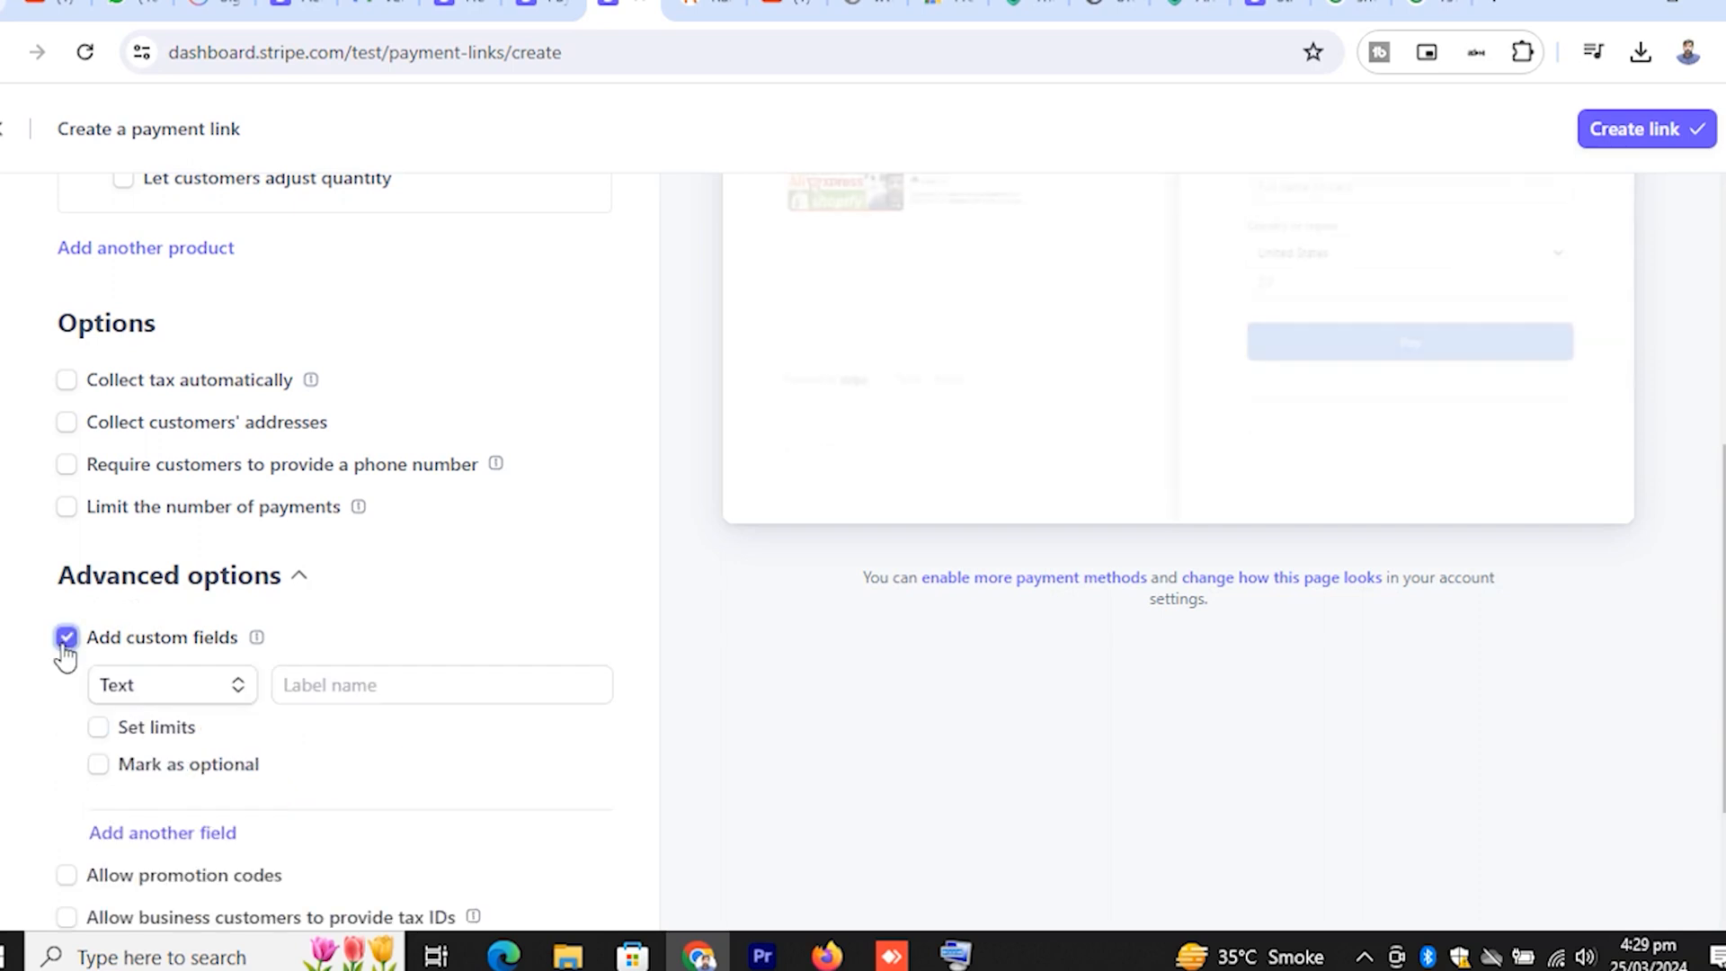
{"action": "left_click", "coordinate": [67, 639]}
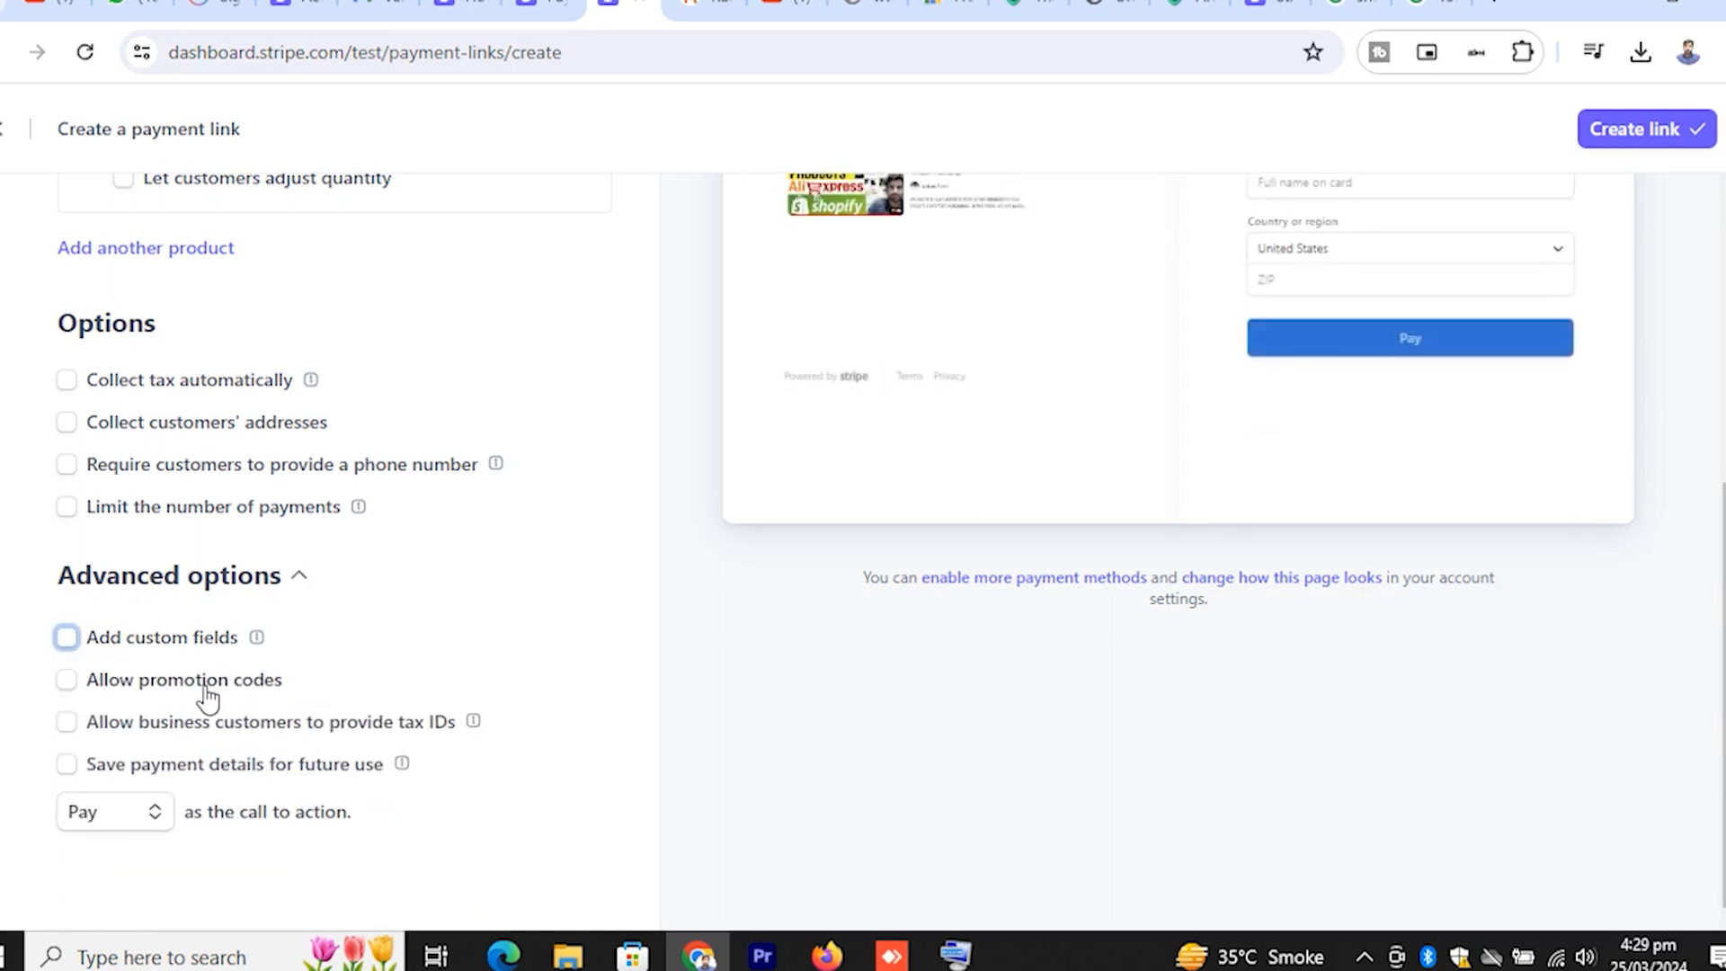
{"action": "left_click", "coordinate": [69, 683]}
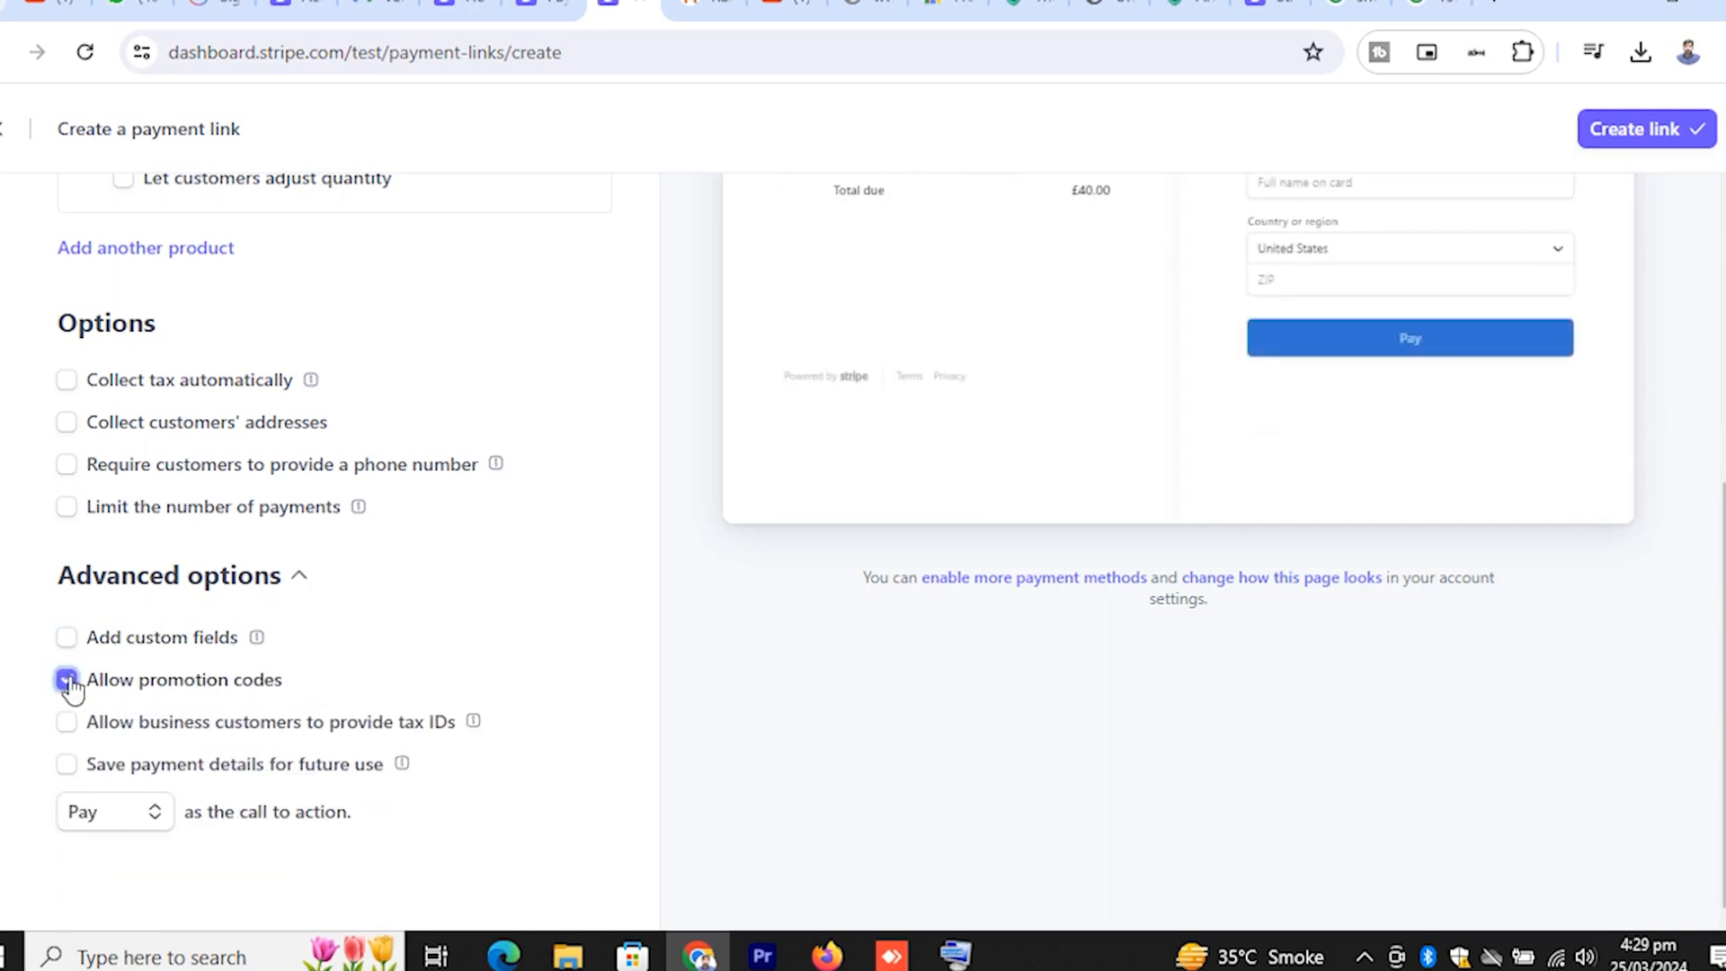
{"action": "scroll", "coordinate": [427, 624], "scroll_direction": "up", "scroll_amount": 3}
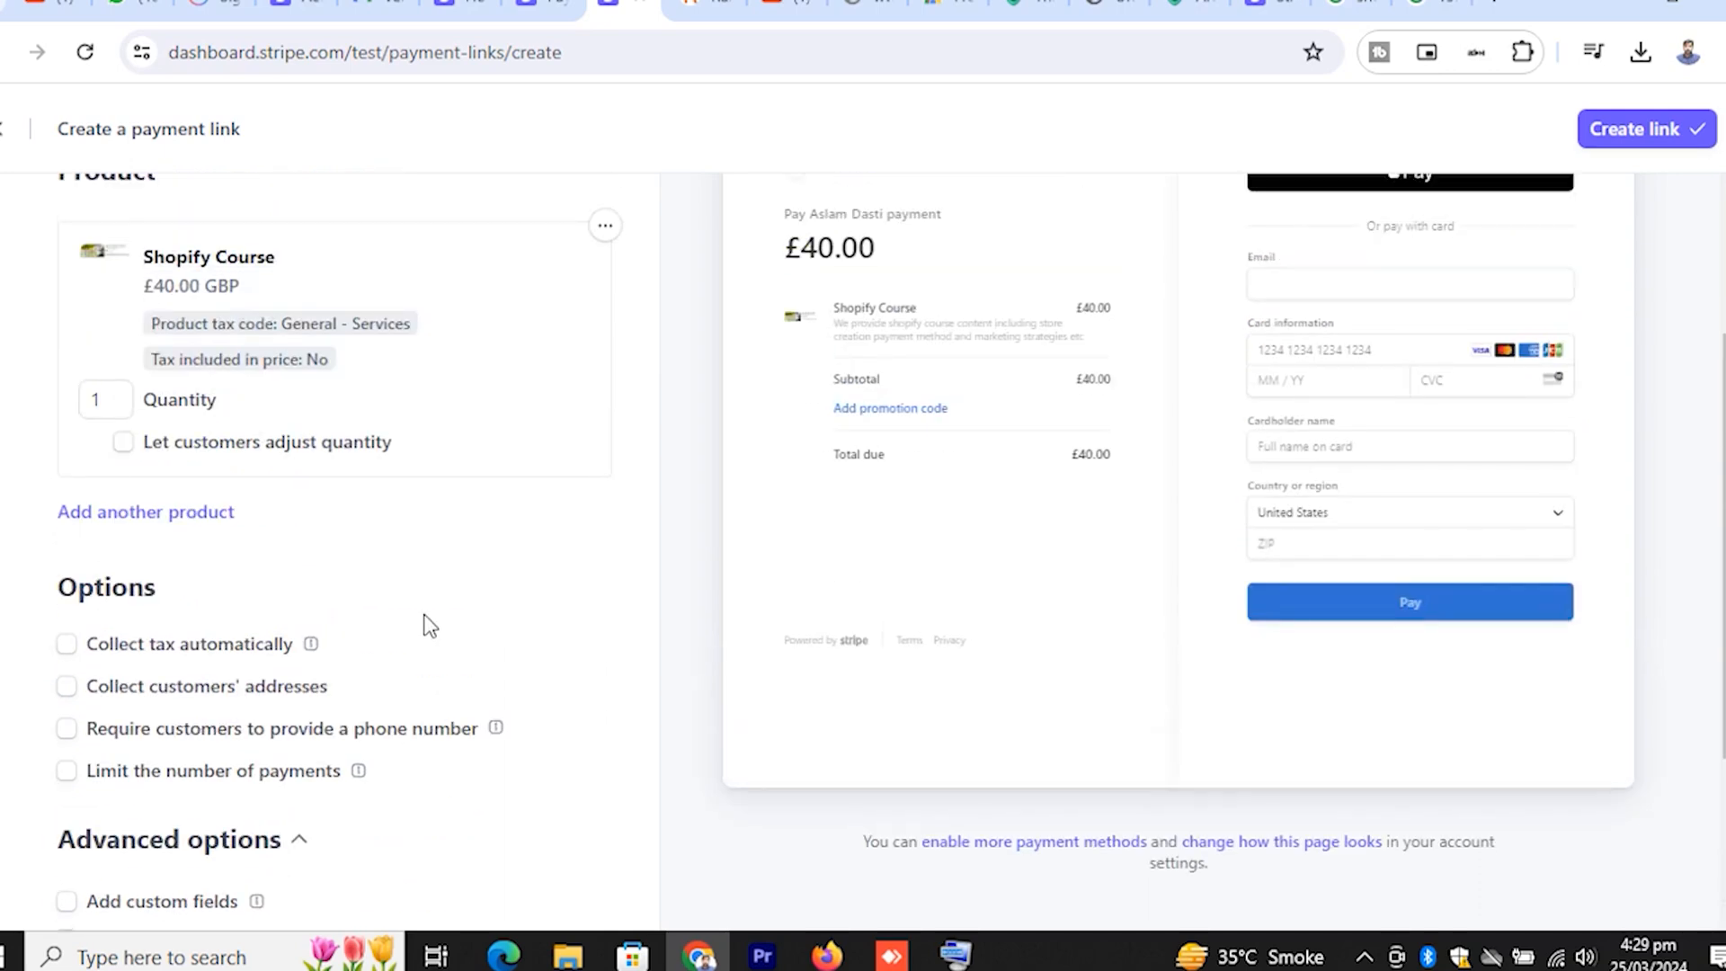
{"action": "scroll", "coordinate": [429, 625], "scroll_direction": "down", "scroll_amount": 1}
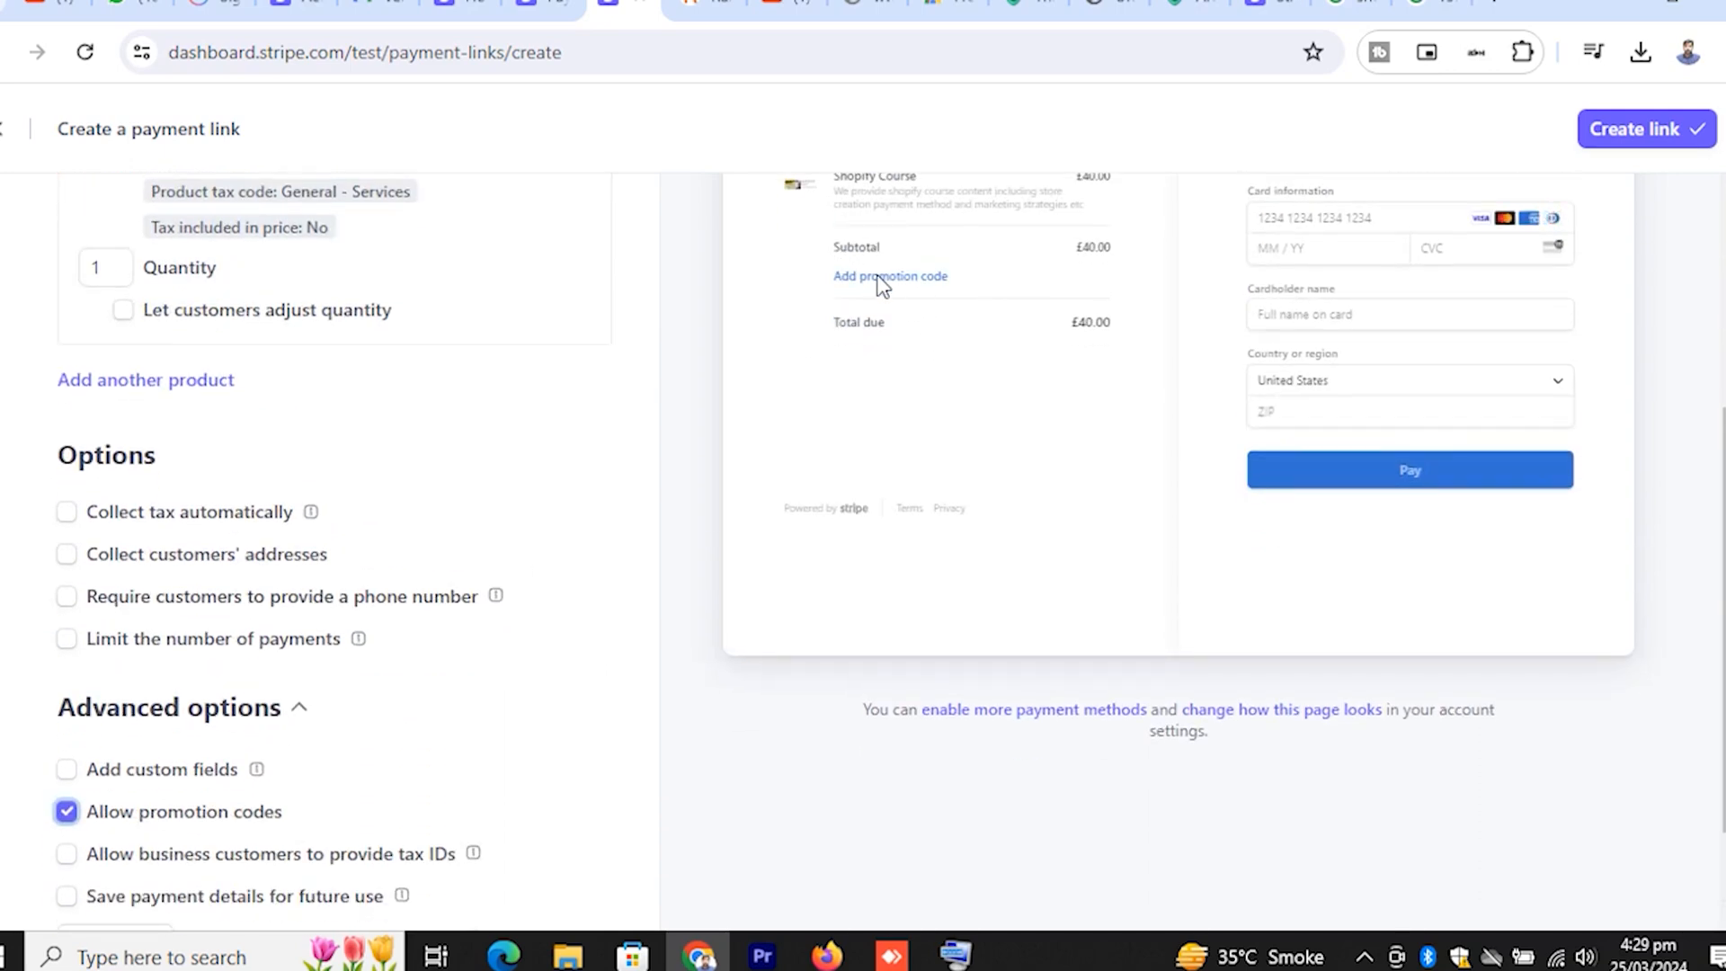
{"action": "left_click", "coordinate": [68, 812]}
{"action": "scroll", "coordinate": [358, 703], "scroll_direction": "down", "scroll_amount": 1}
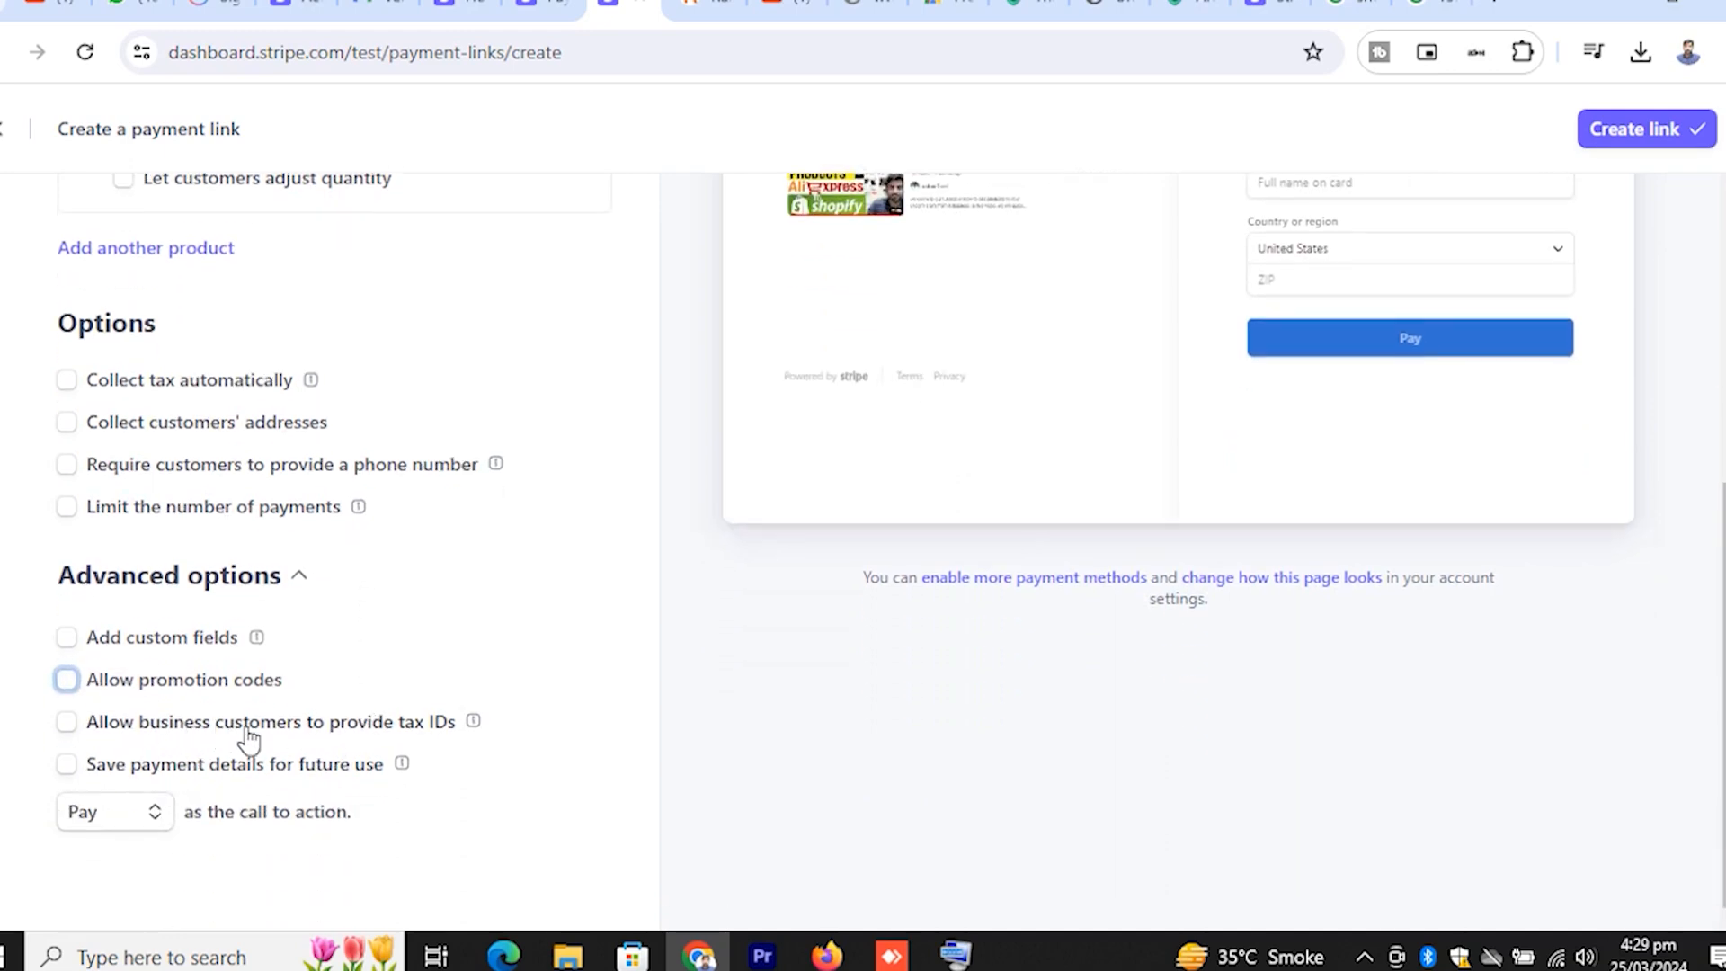
Step: Enable saving payment details for future use and set the call to action to Donate, trying Book and Pay first
{"action": "left_click", "coordinate": [66, 765]}
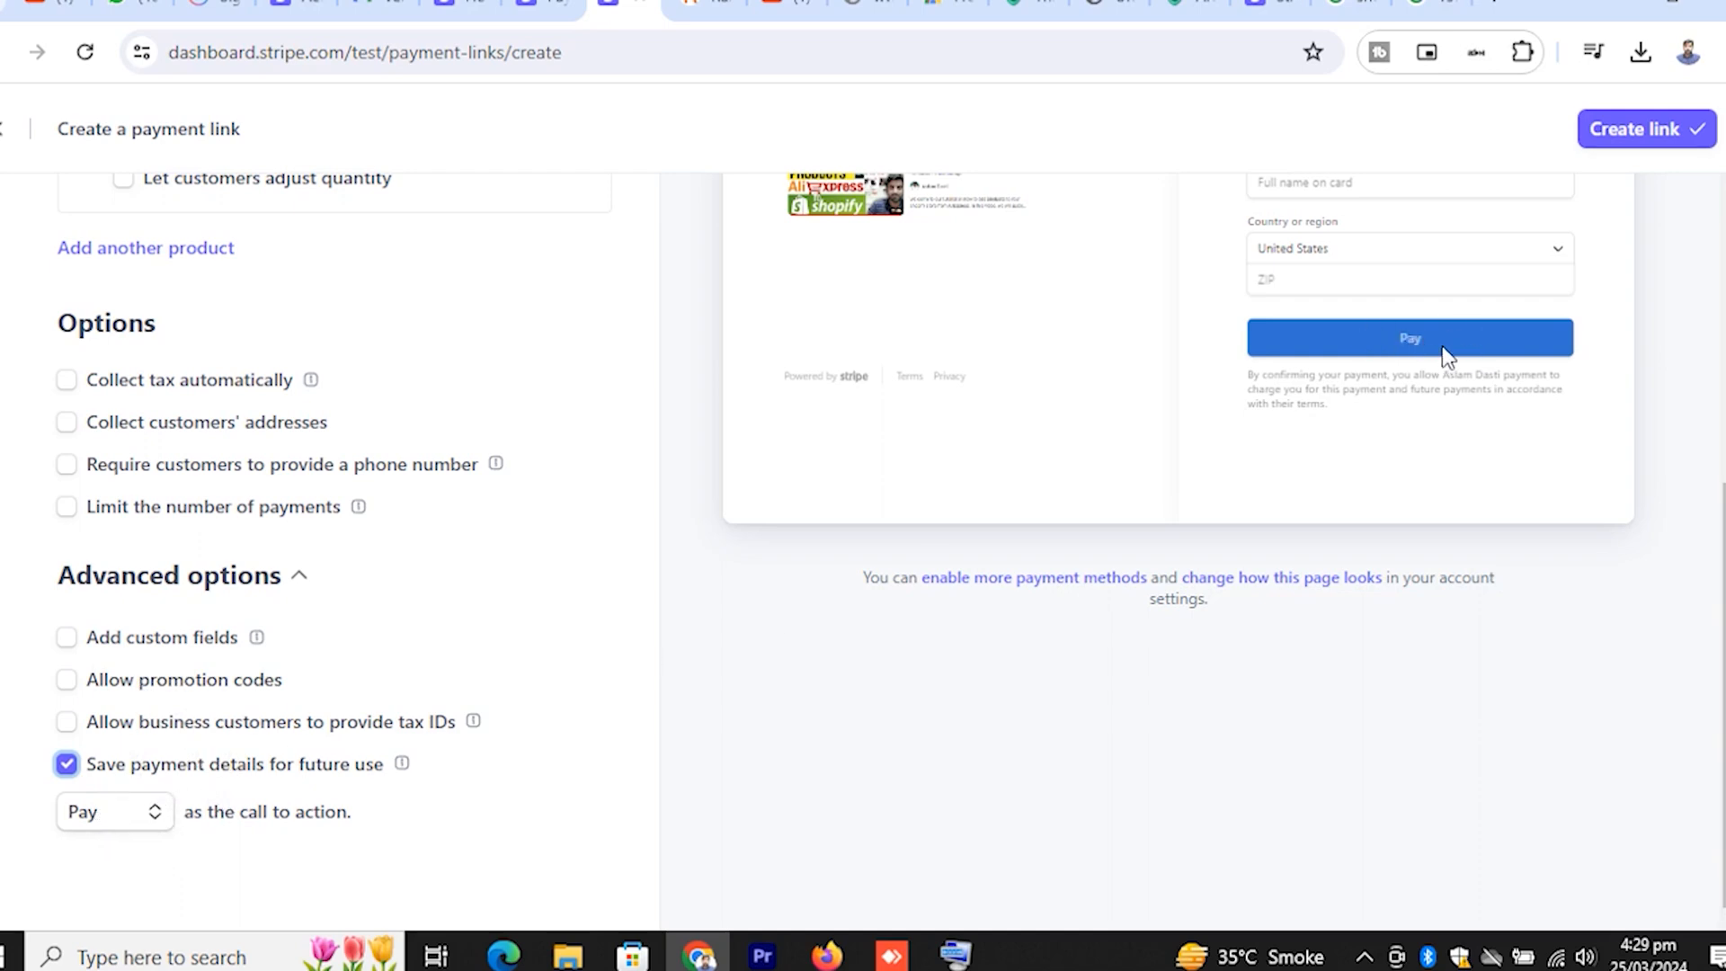
{"action": "left_click", "coordinate": [97, 813]}
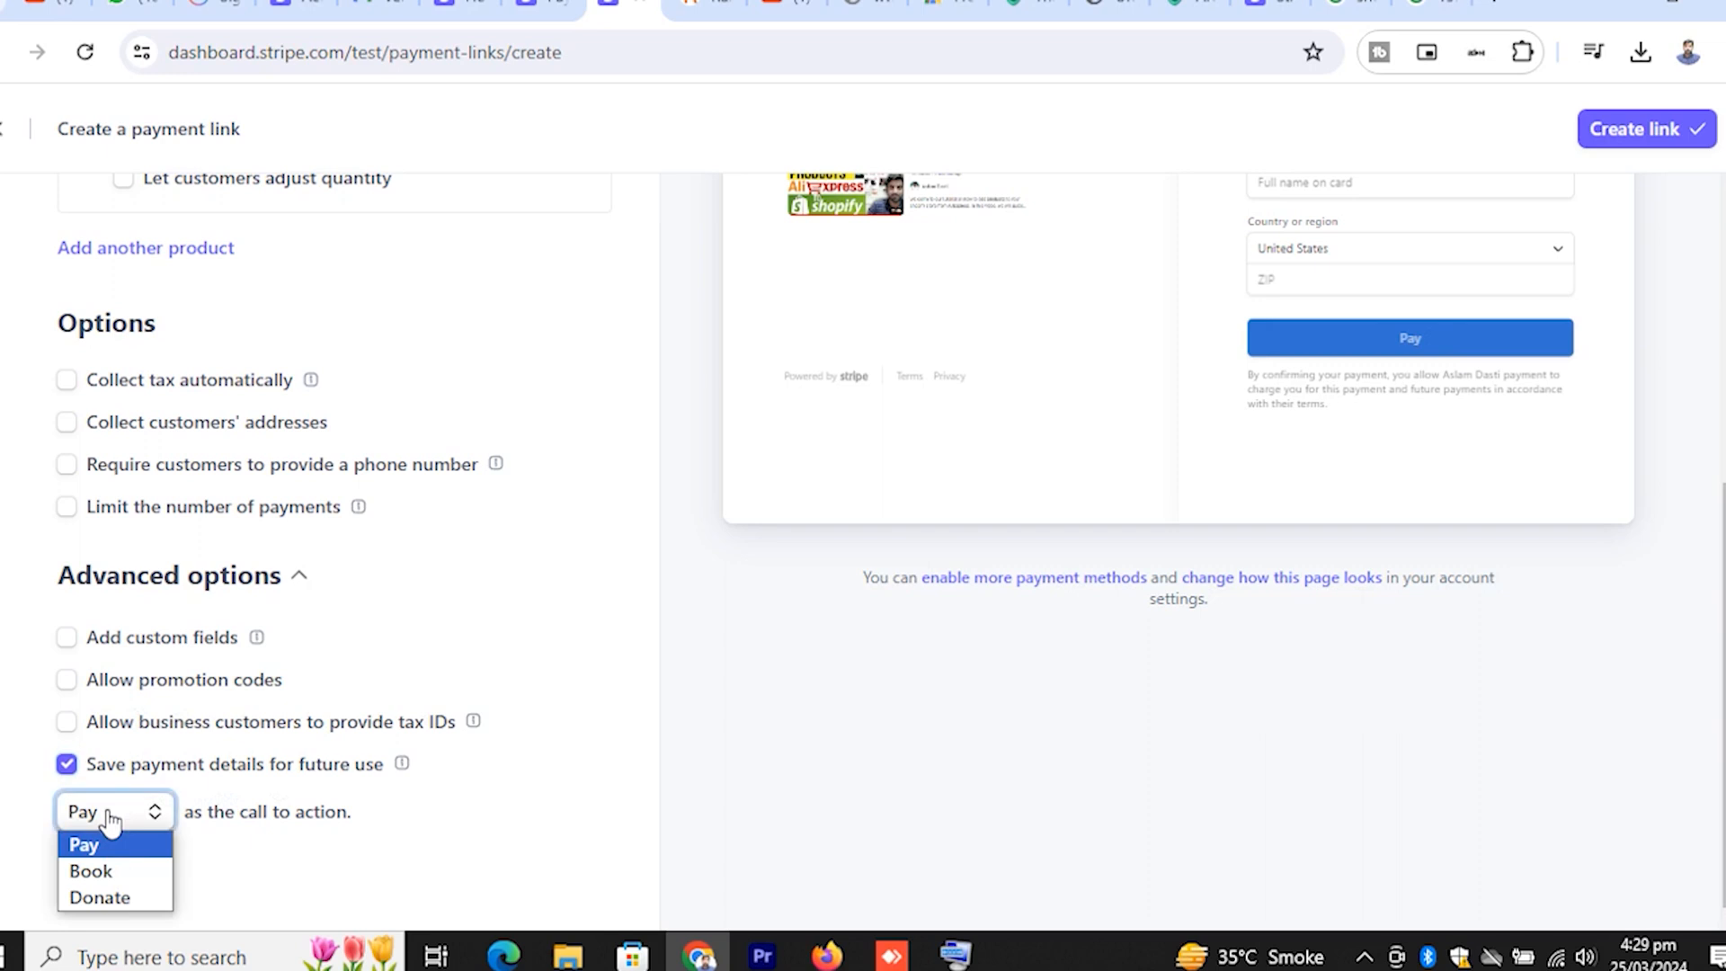
{"action": "left_click", "coordinate": [94, 874]}
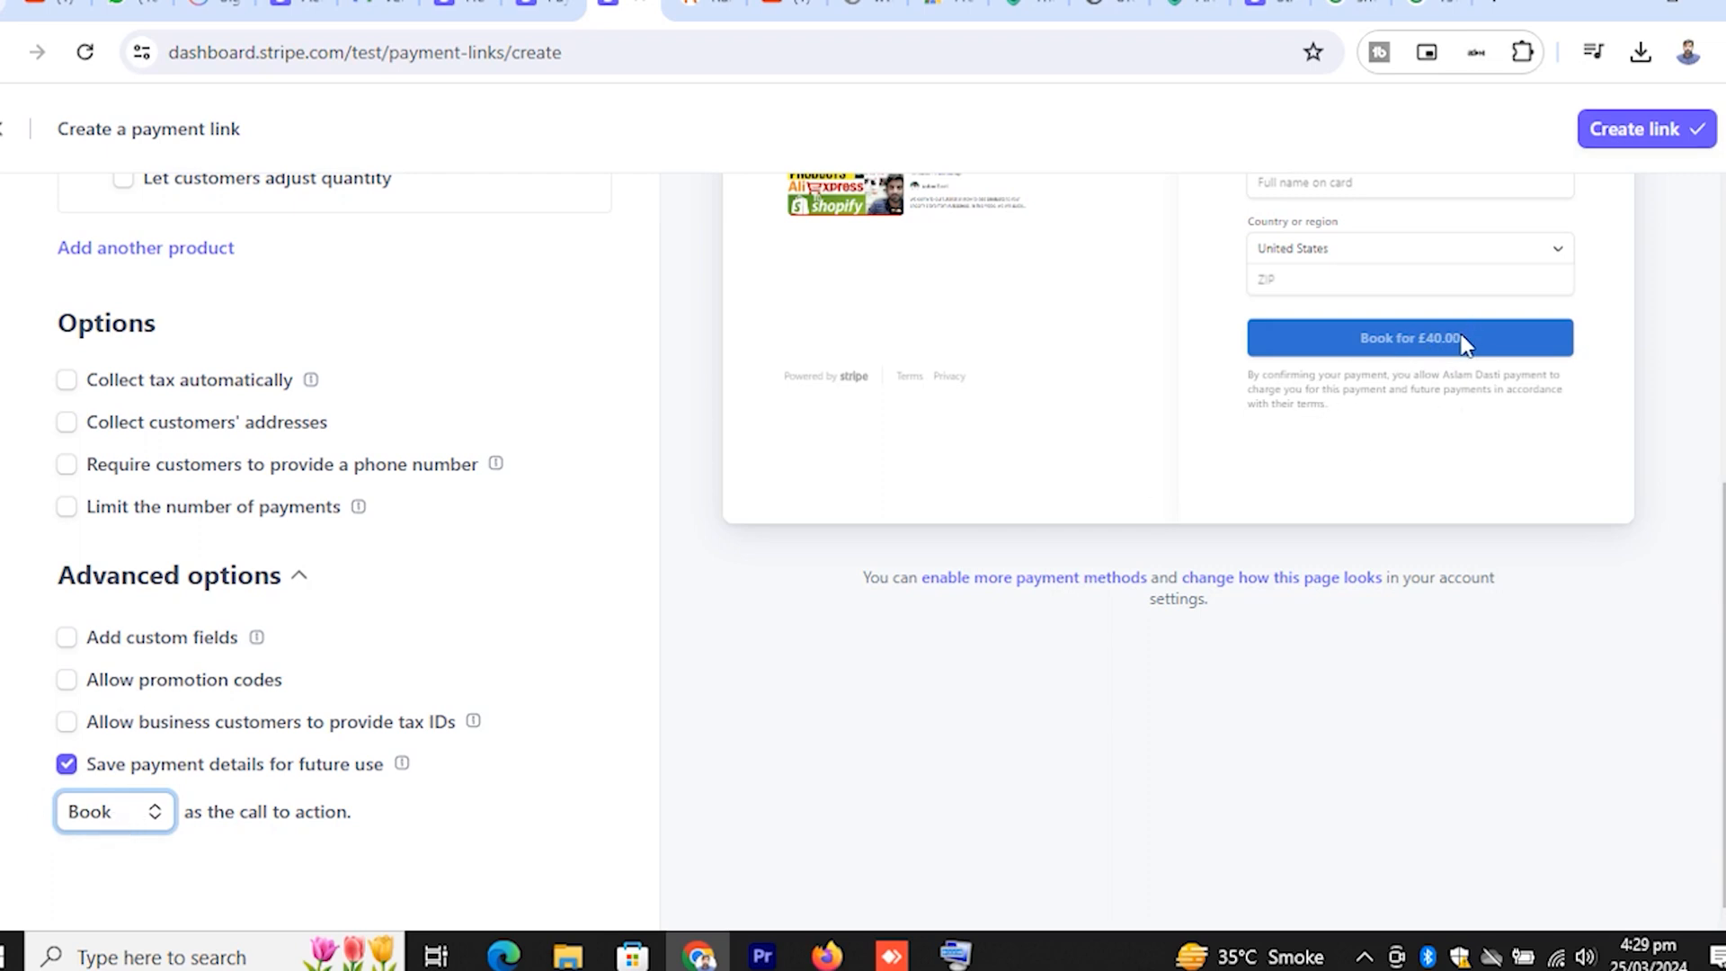
{"action": "left_click", "coordinate": [97, 820]}
{"action": "left_click", "coordinate": [86, 845]}
{"action": "left_click", "coordinate": [122, 820]}
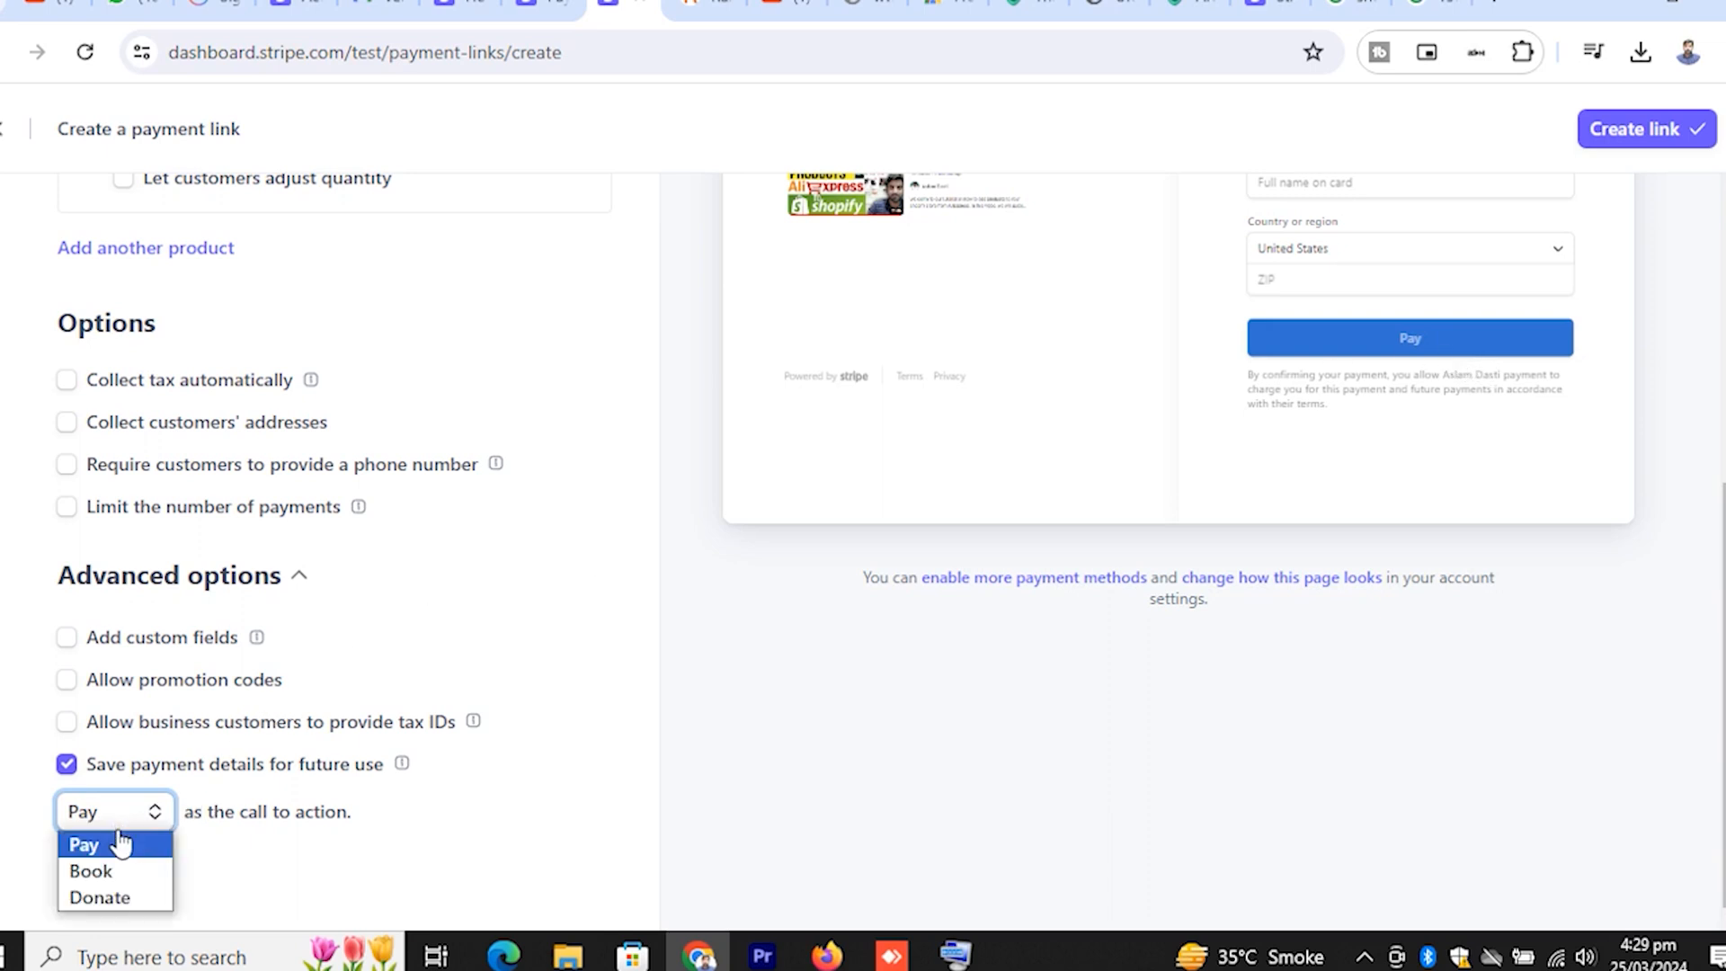
{"action": "left_click", "coordinate": [117, 904]}
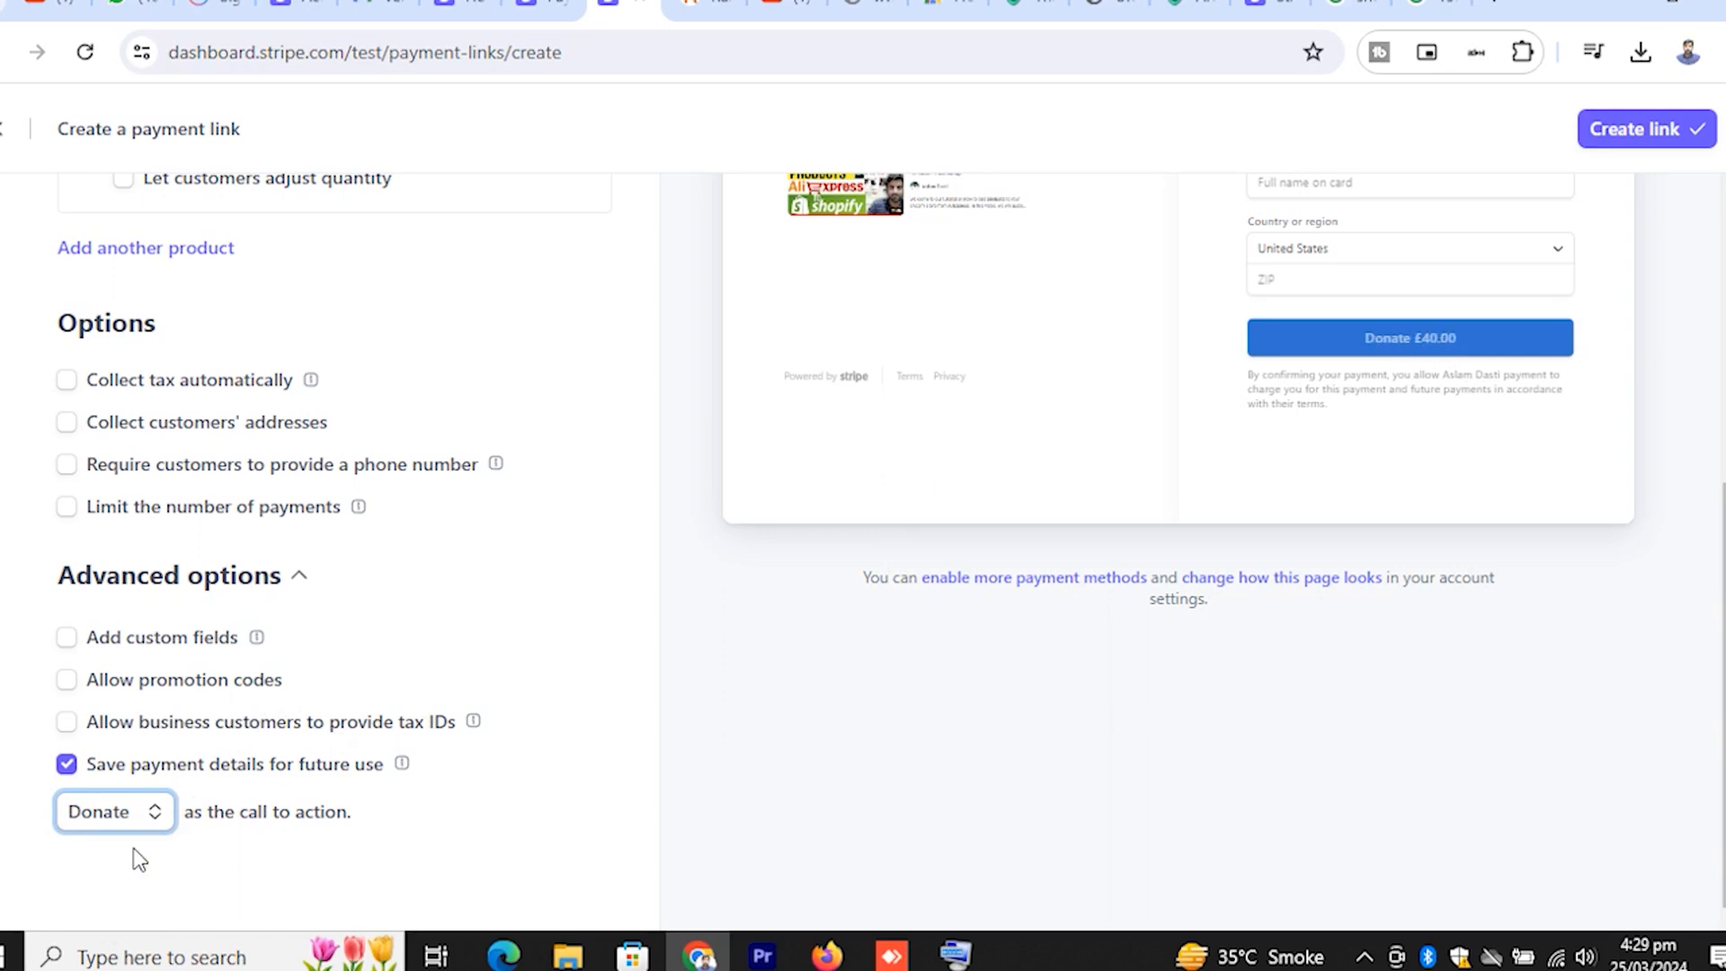
Step: Set the payment link's call to action to Pay and review the updated checkout preview
{"action": "left_click", "coordinate": [106, 823]}
{"action": "left_click", "coordinate": [90, 845]}
{"action": "scroll", "coordinate": [489, 701], "scroll_direction": "up", "scroll_amount": 3}
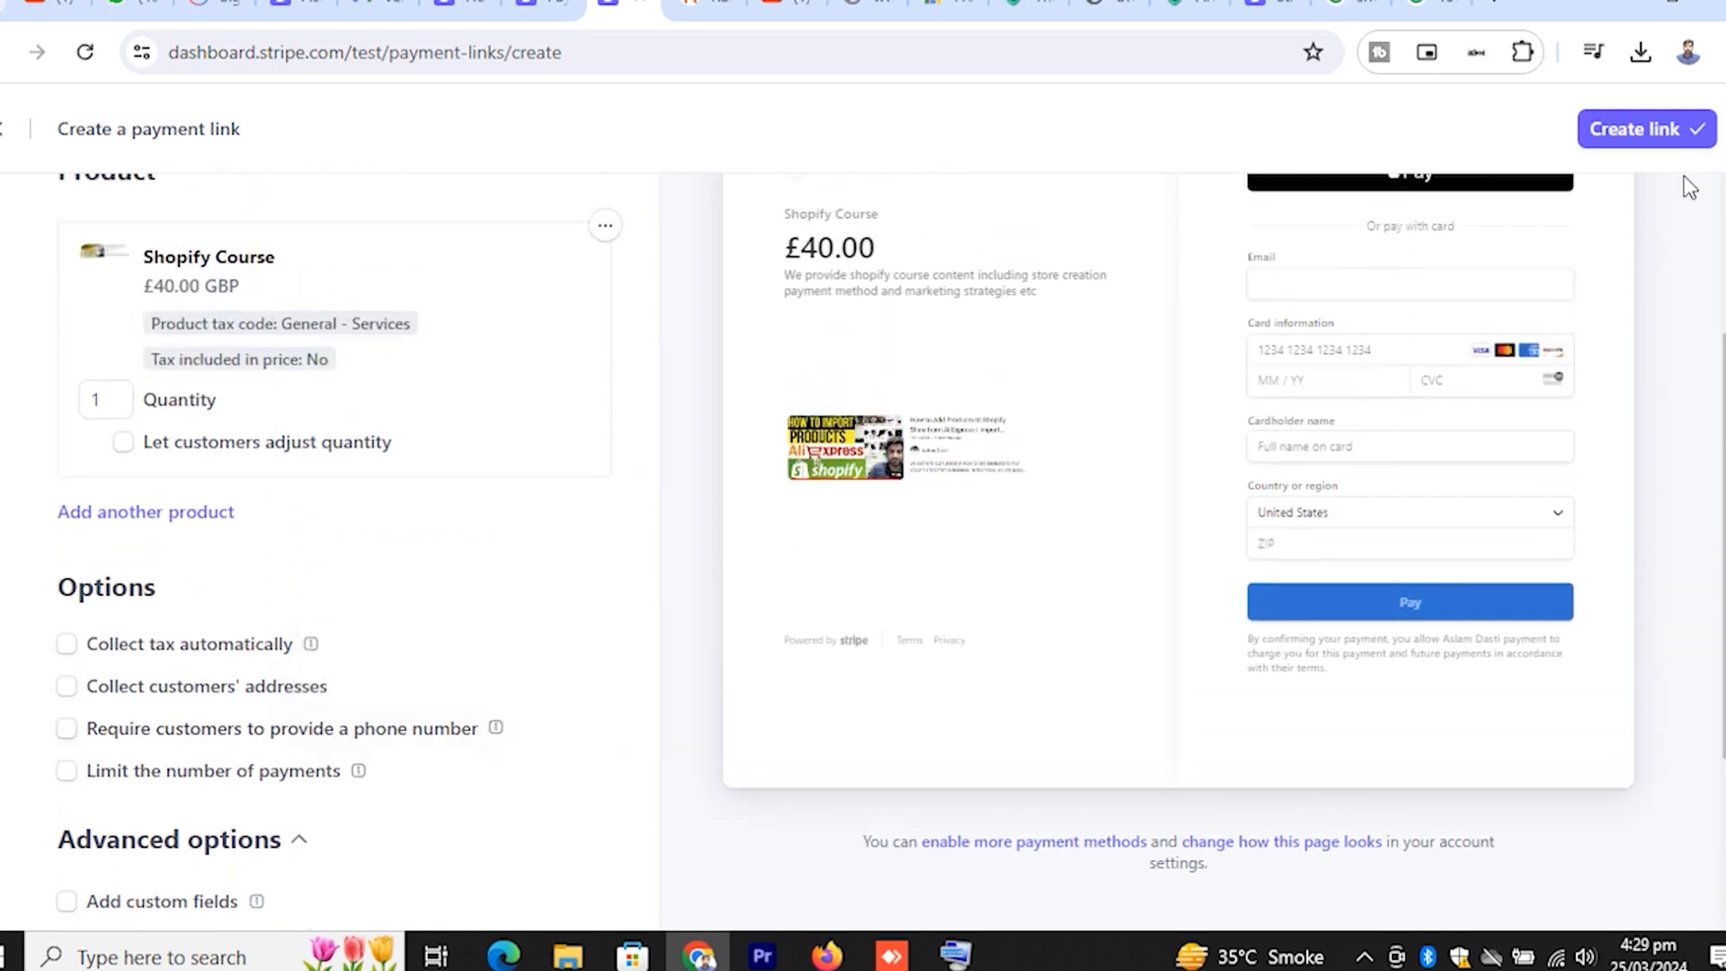
{"action": "scroll", "coordinate": [212, 663], "scroll_direction": "up", "scroll_amount": 3}
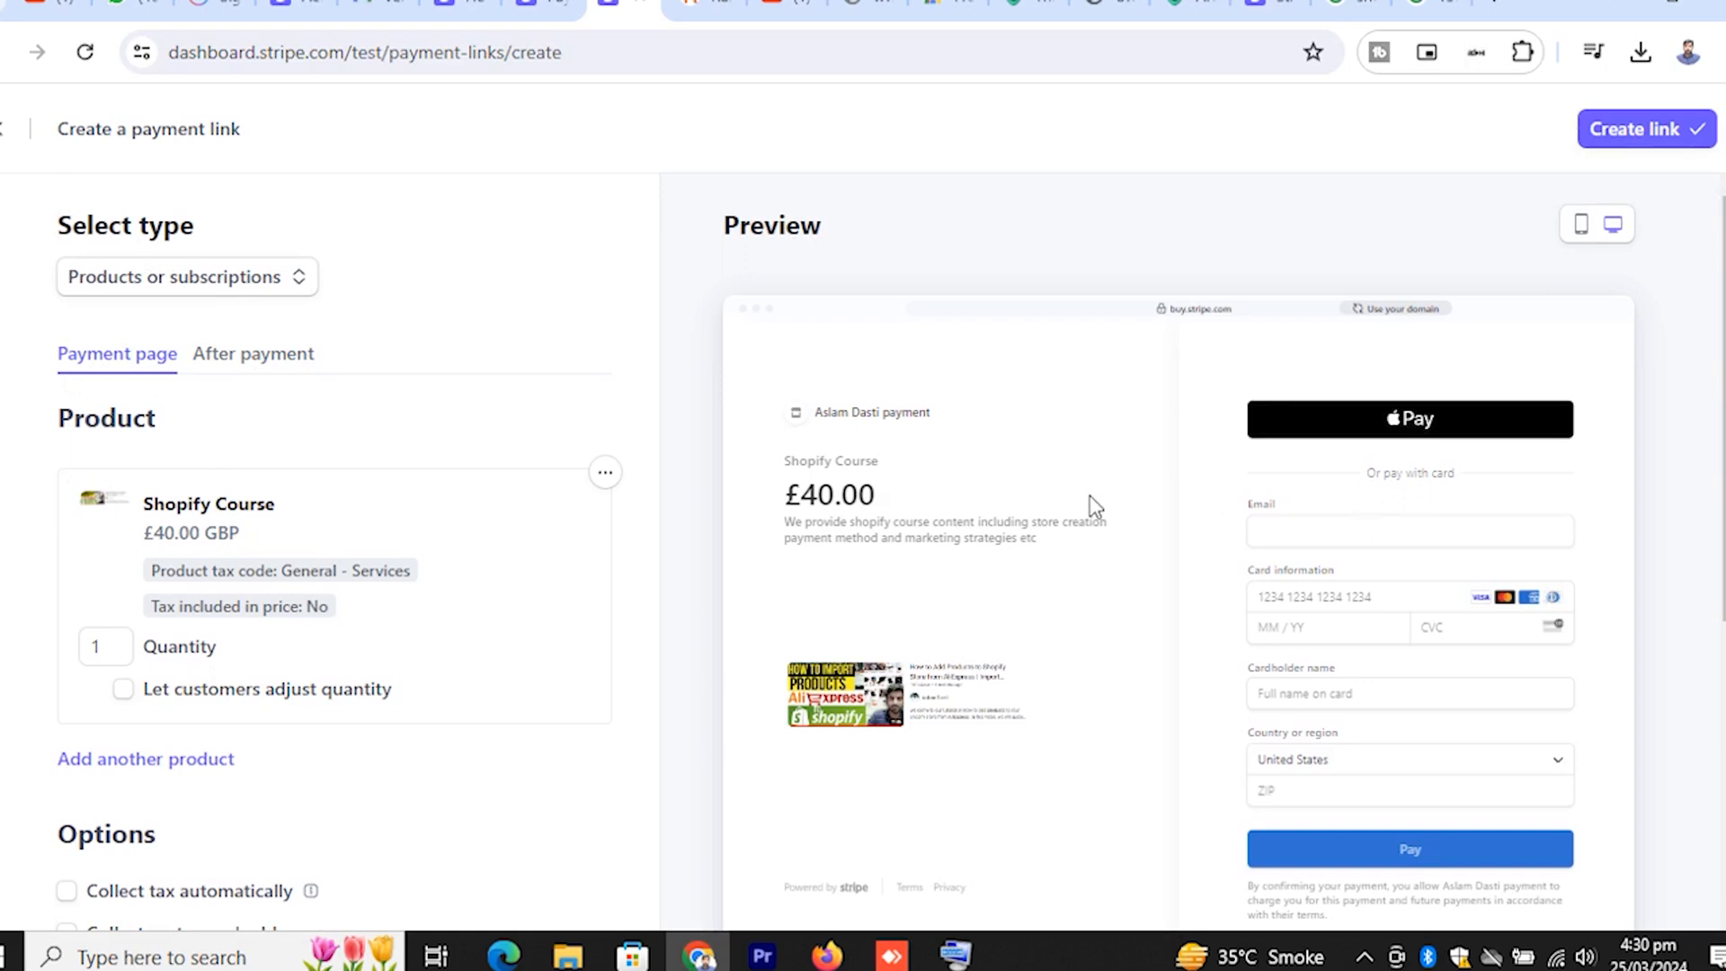
Step: Try replacing the default after-payment confirmation with the custom message "dfdfffdfdfdfdfdfdfd", then restore the default message
{"action": "left_click", "coordinate": [273, 382]}
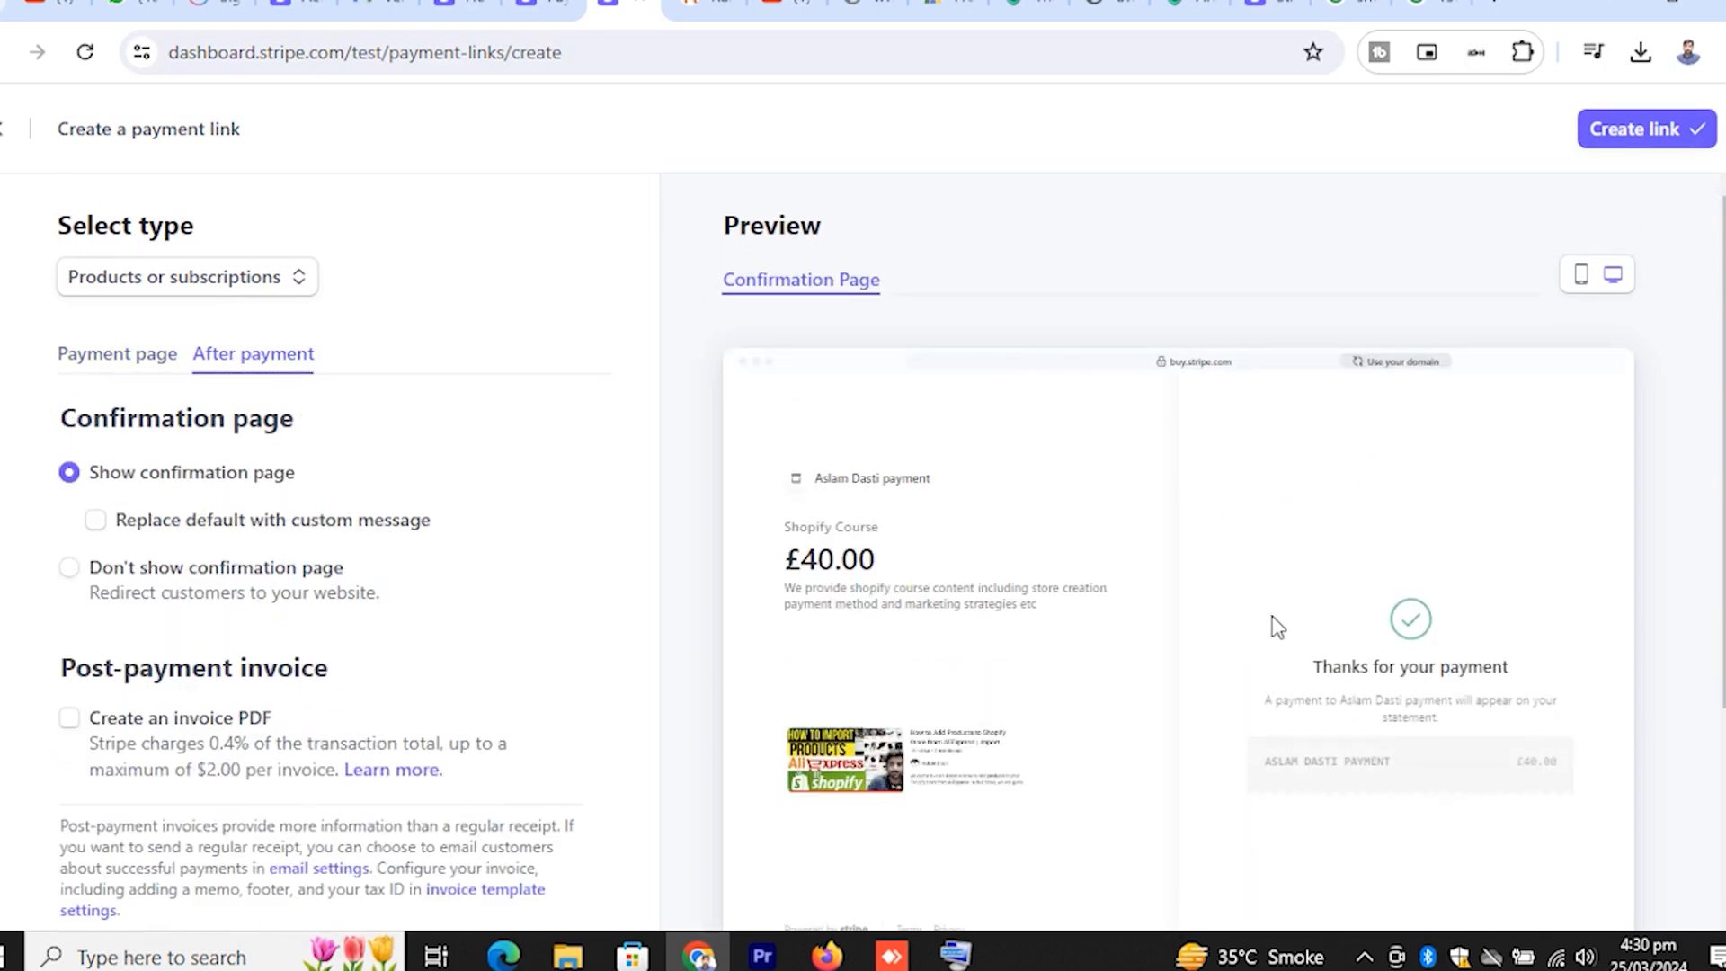
{"action": "scroll", "coordinate": [1321, 730], "scroll_direction": "down", "scroll_amount": 2}
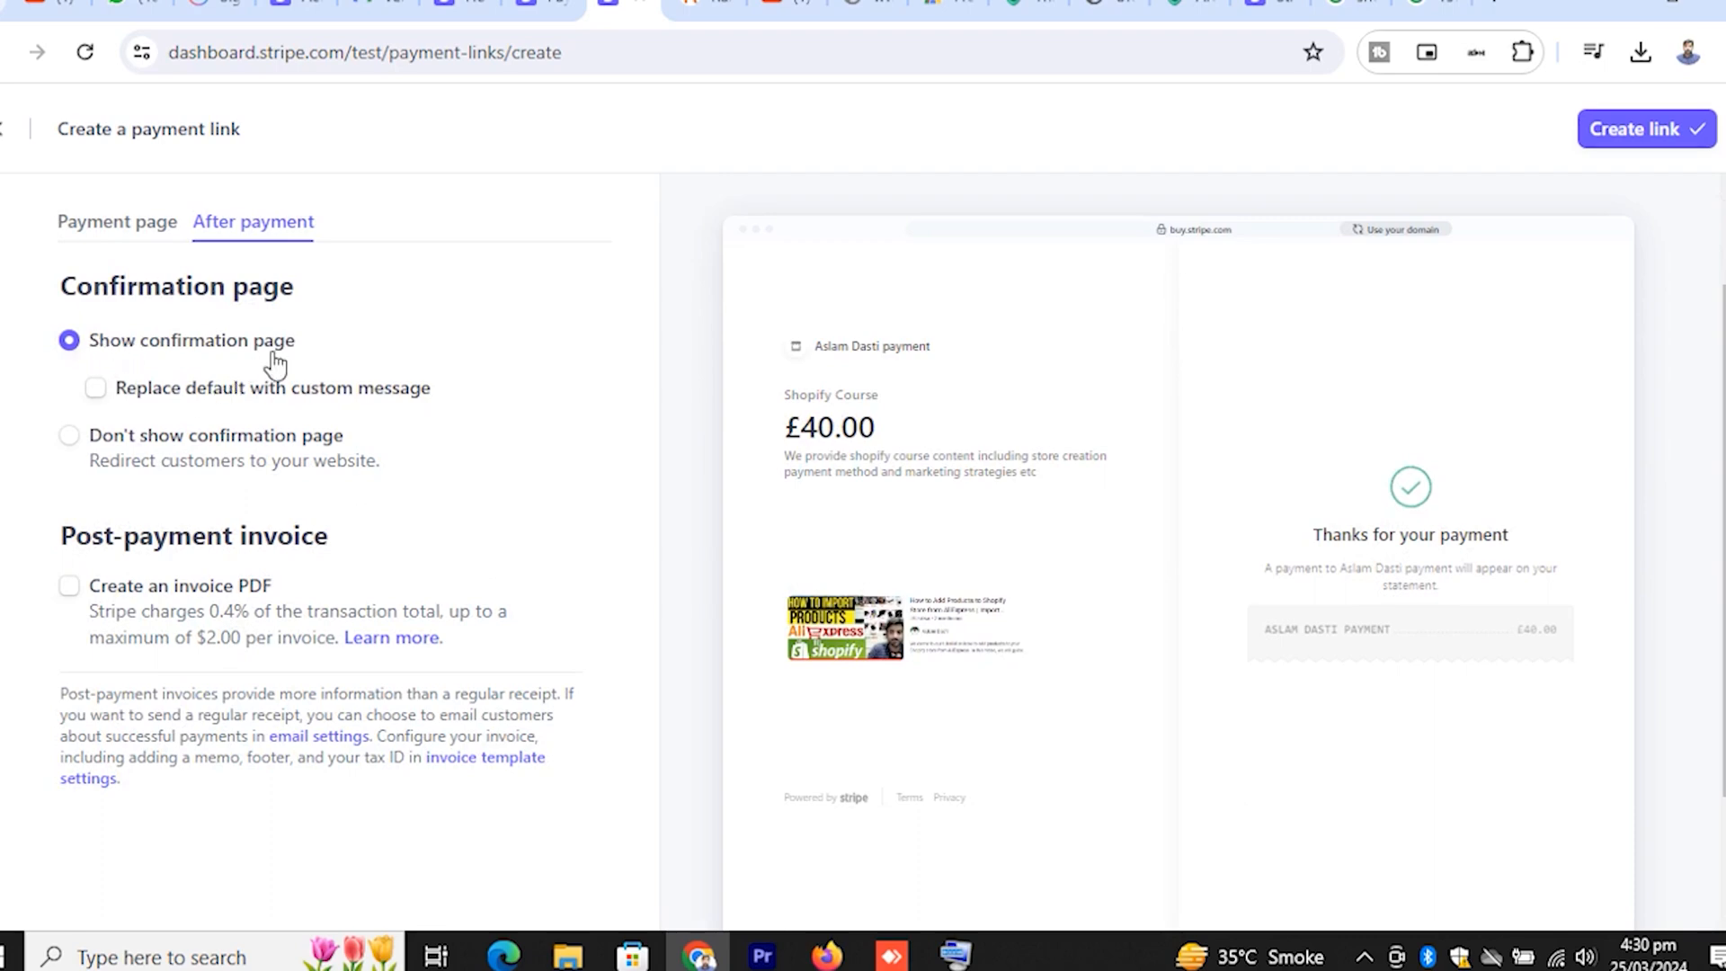
{"action": "left_click", "coordinate": [94, 390]}
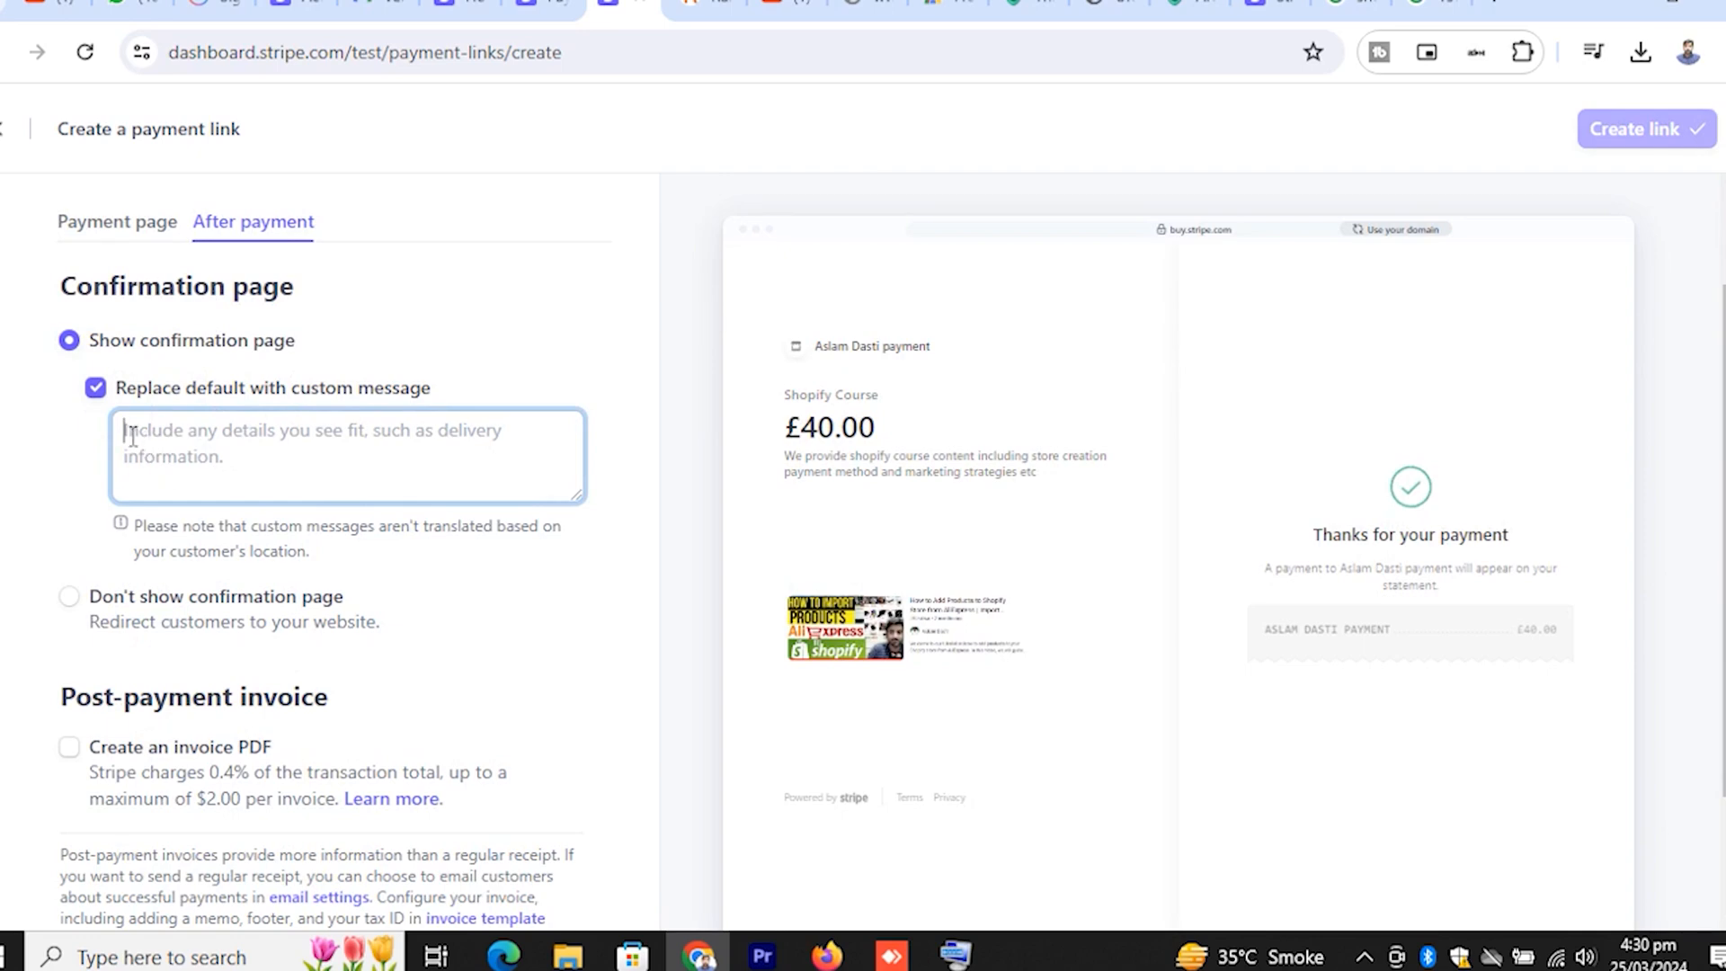
{"action": "type", "text": "dfdfffdfdfdfd"}
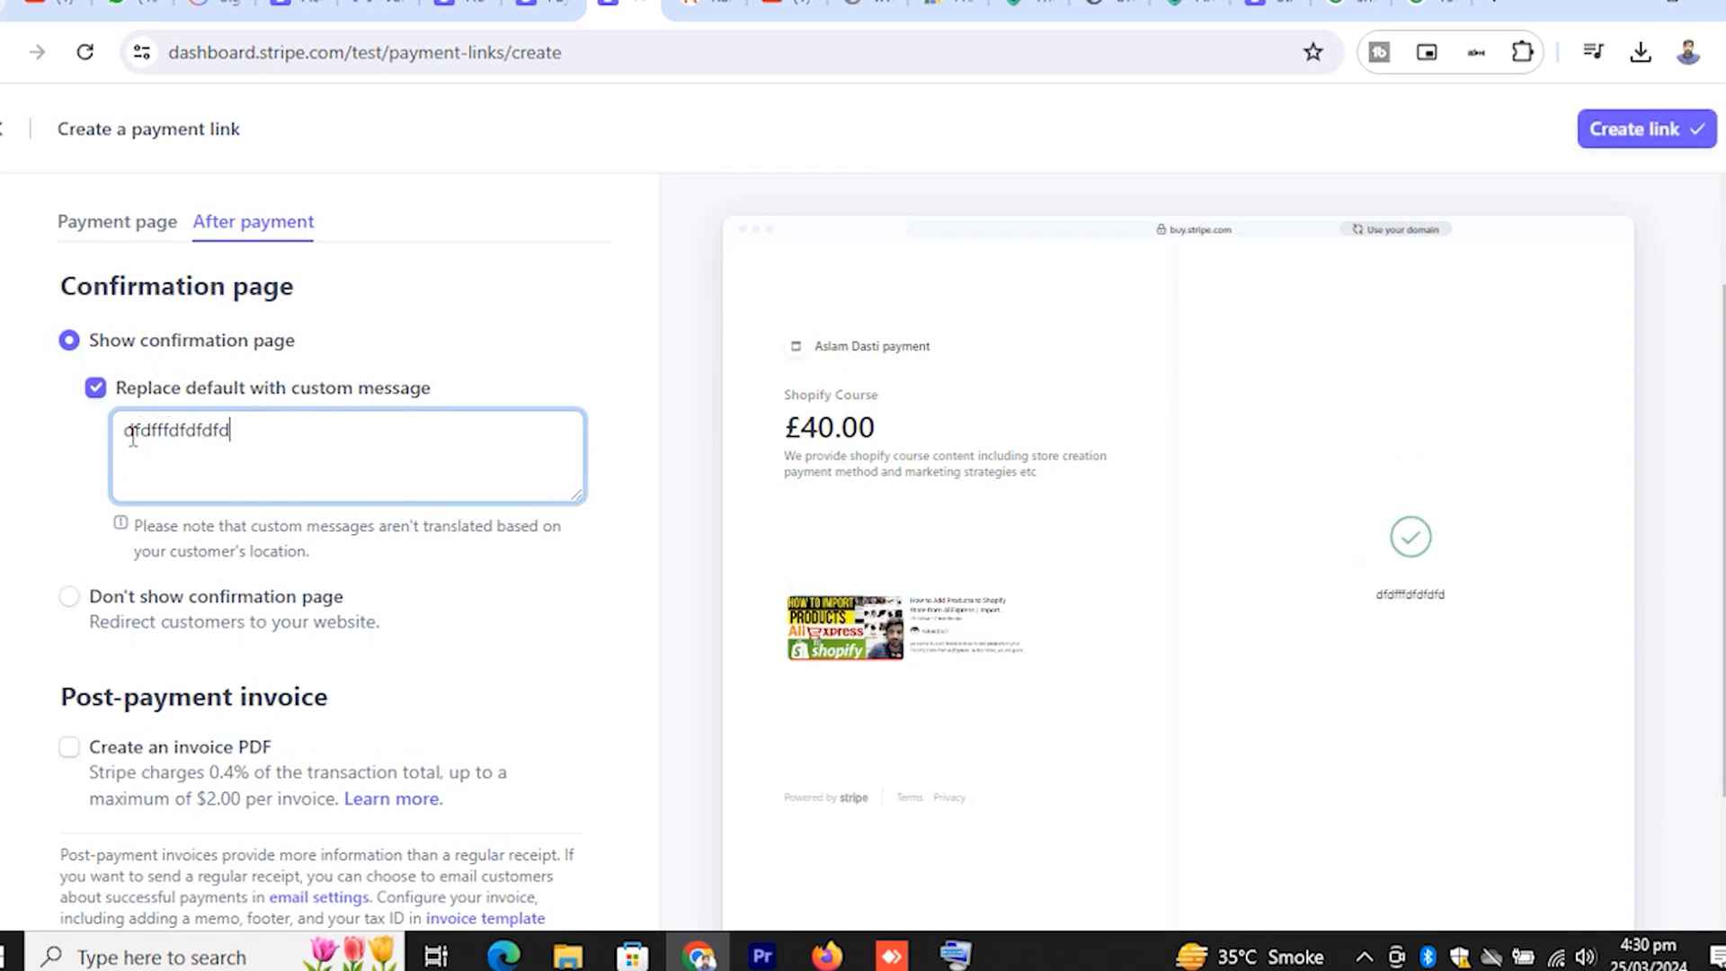
{"action": "type", "text": "fdfdfd"}
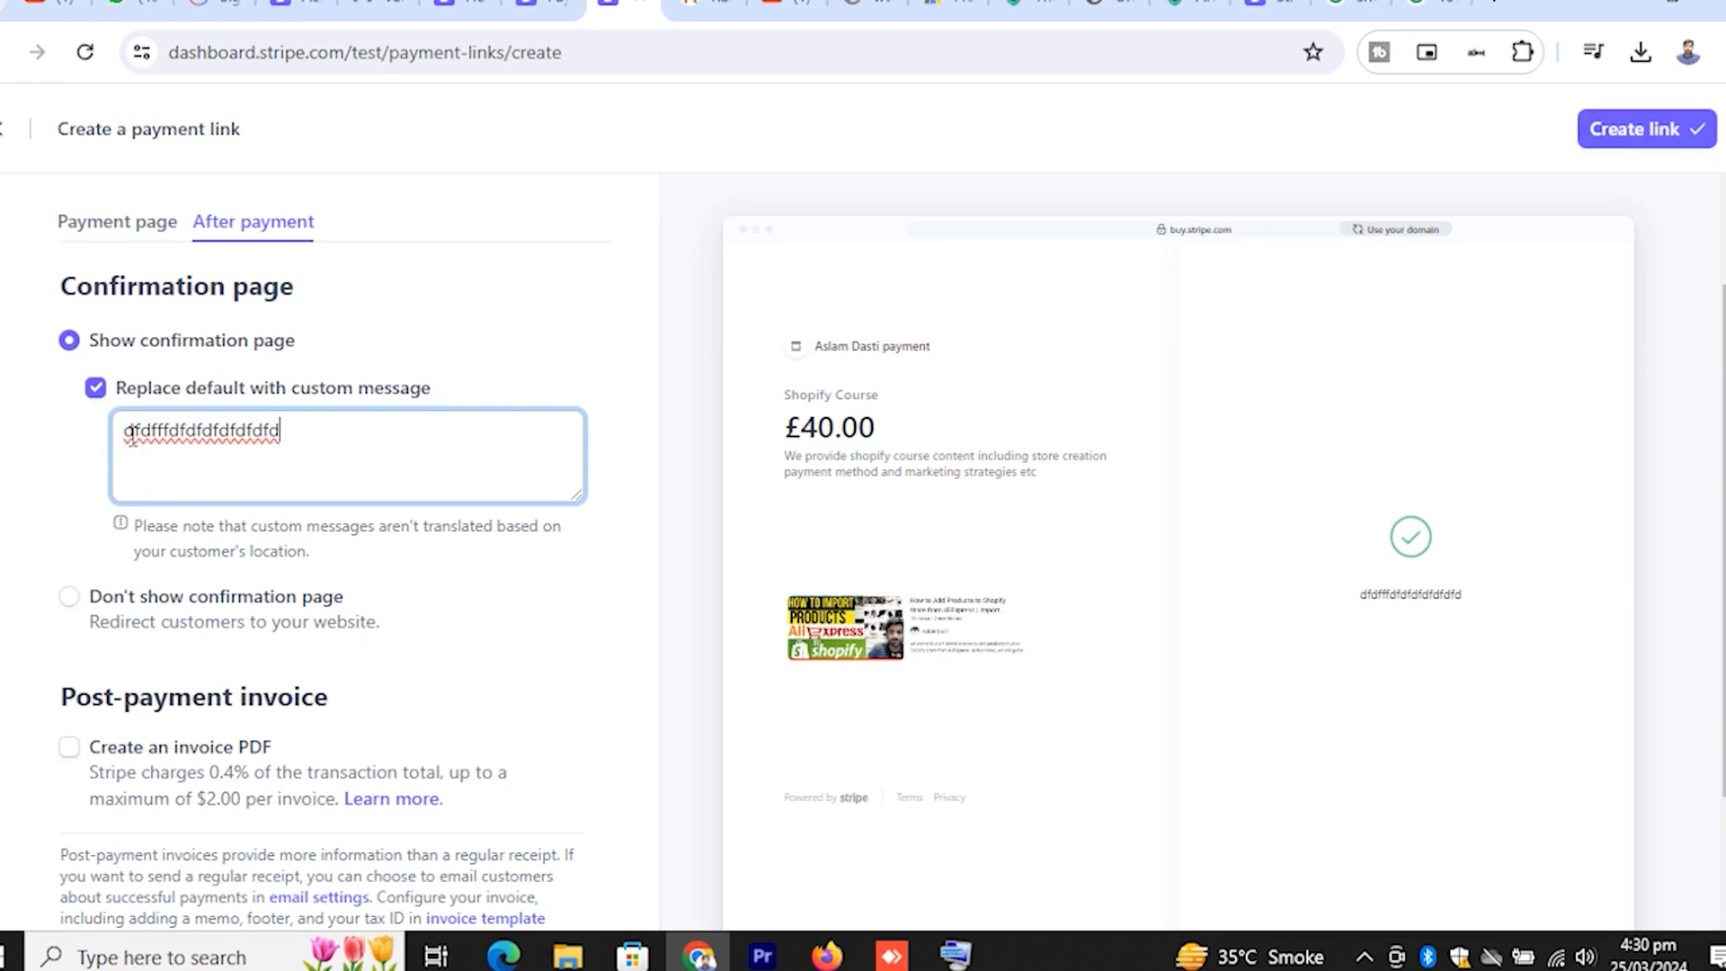
{"action": "left_click_drag", "start_coordinate": [281, 435], "coordinate": [113, 447]}
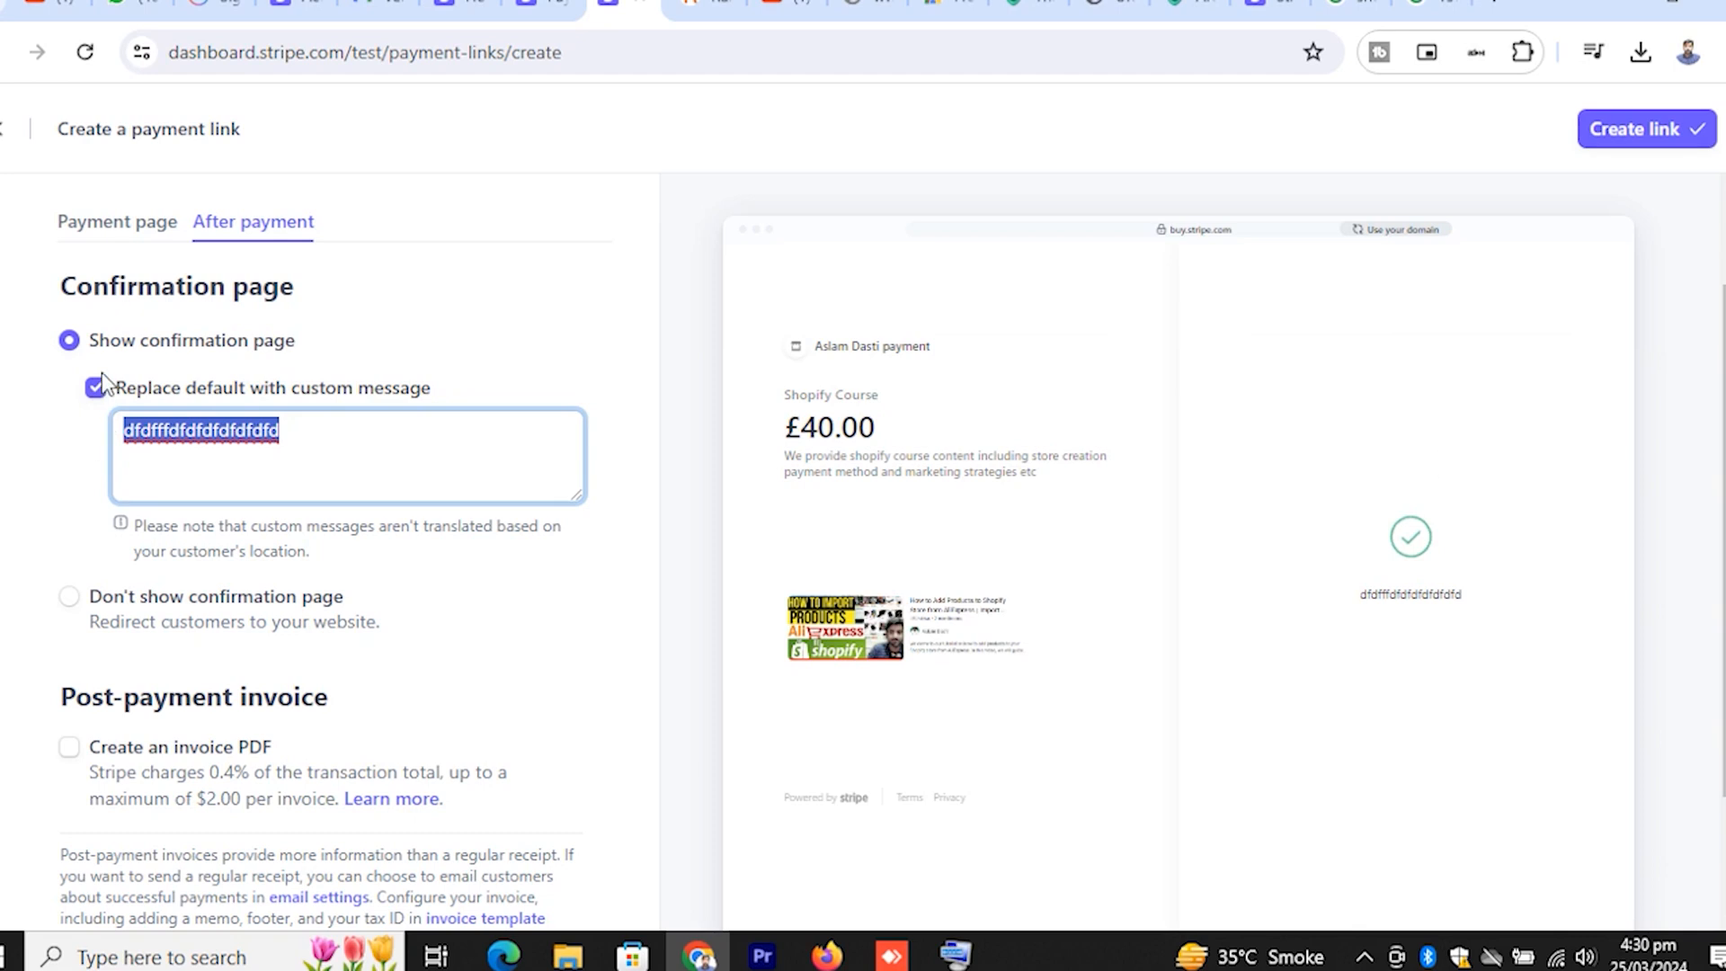
{"action": "left_click", "coordinate": [95, 395]}
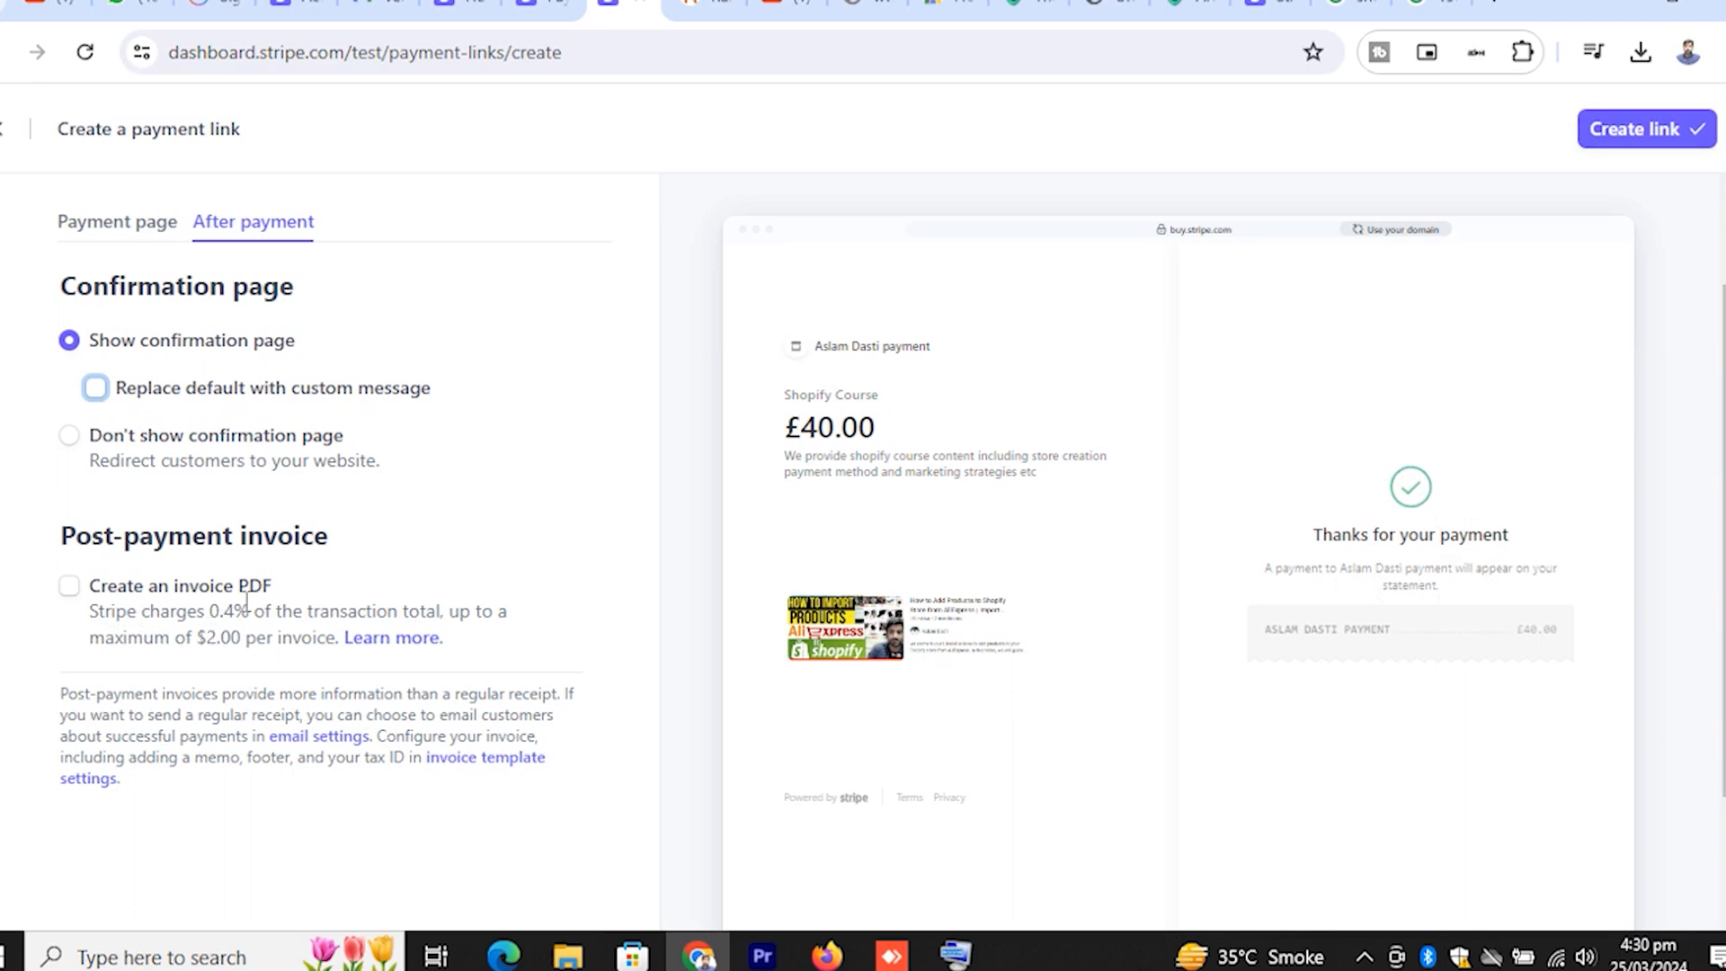
Step: Try enabling a post-payment invoice PDF, examine the invoice preview, and turn the option off again
{"action": "left_click", "coordinate": [69, 587]}
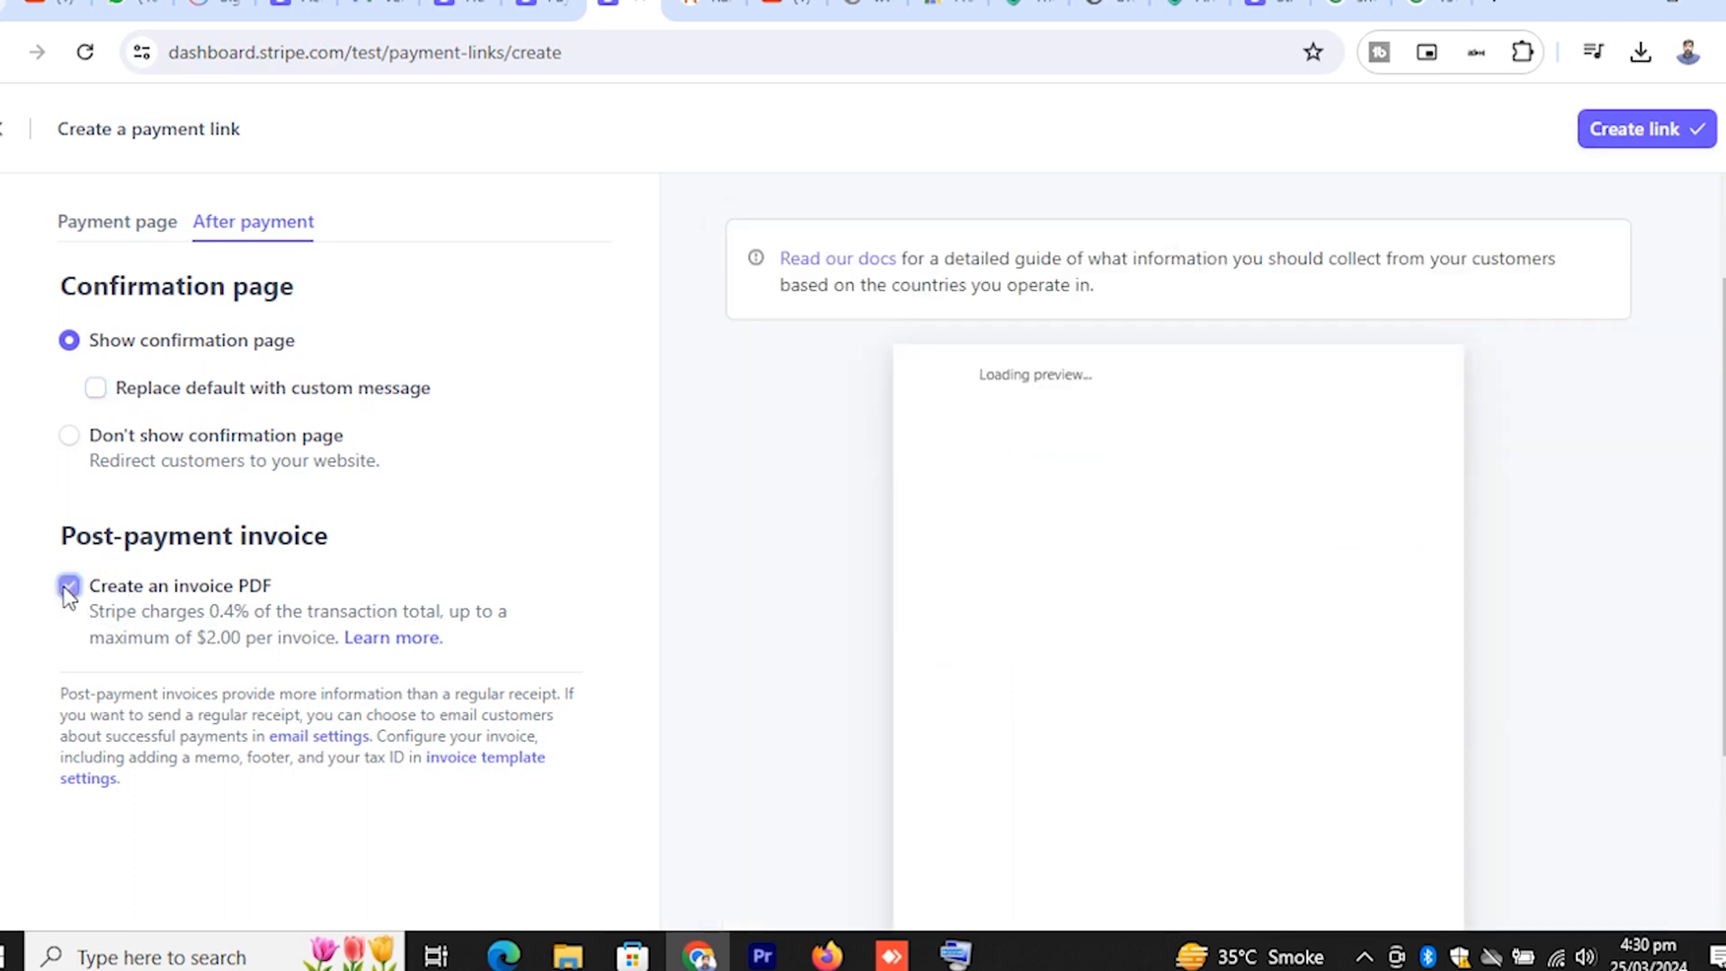
{"action": "scroll", "coordinate": [1120, 509], "scroll_direction": "down", "scroll_amount": 3}
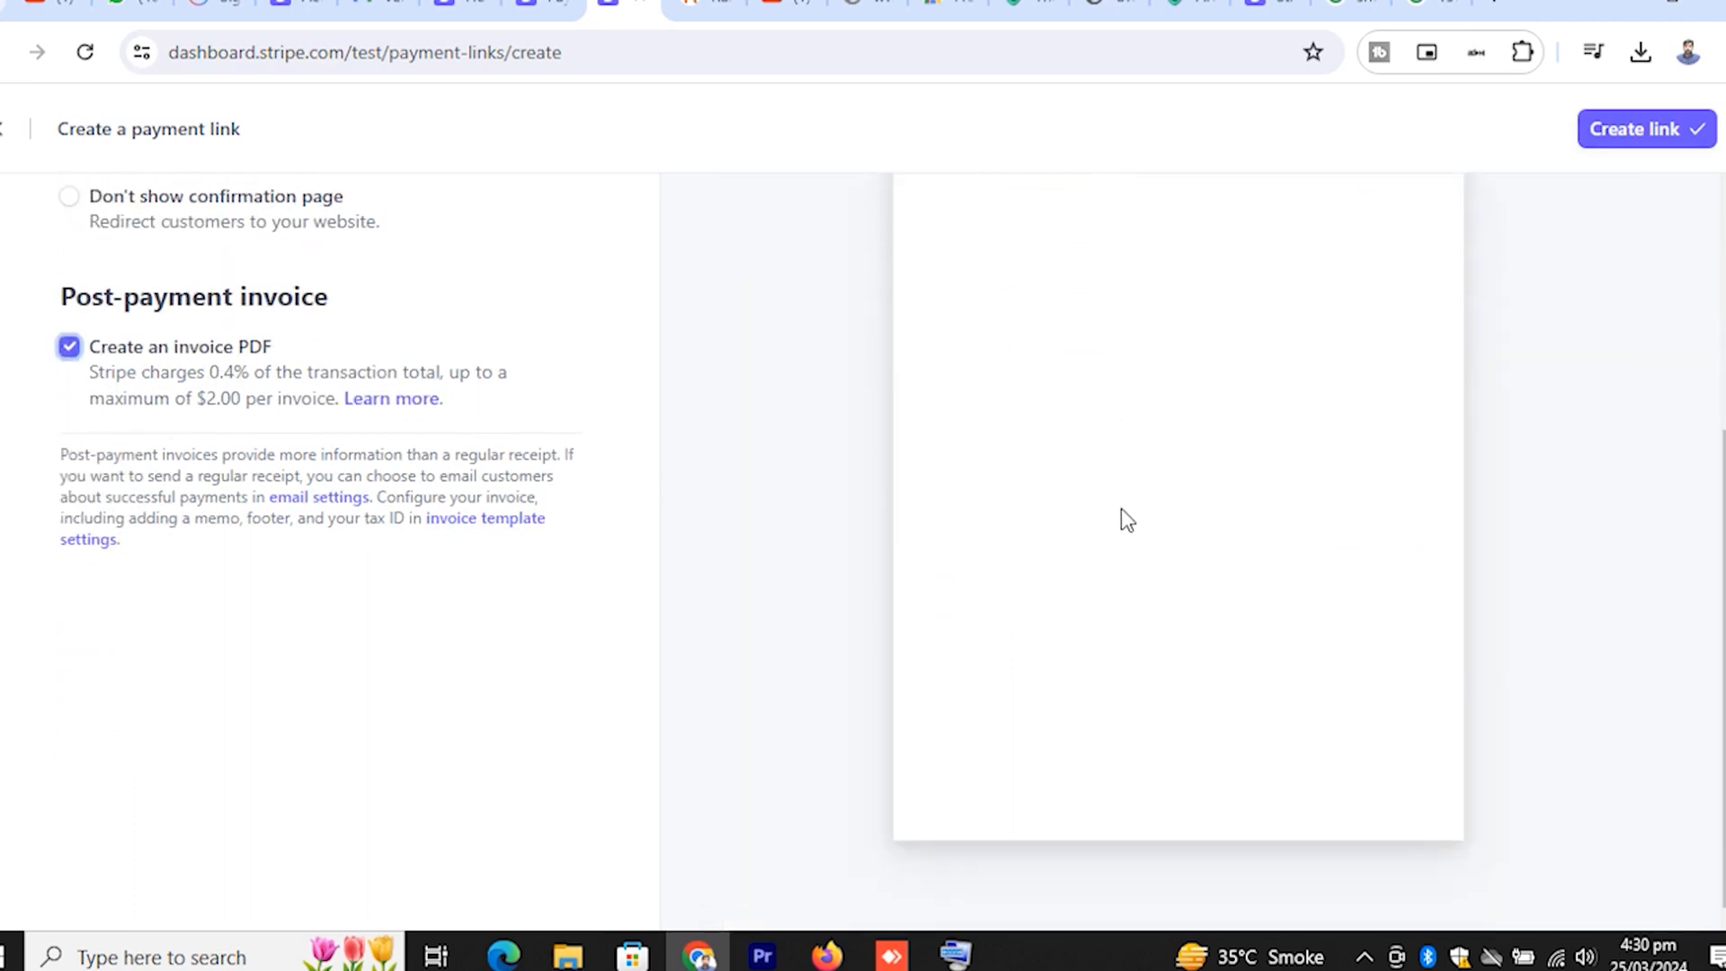
{"action": "scroll", "coordinate": [1120, 509], "scroll_direction": "up", "scroll_amount": 3}
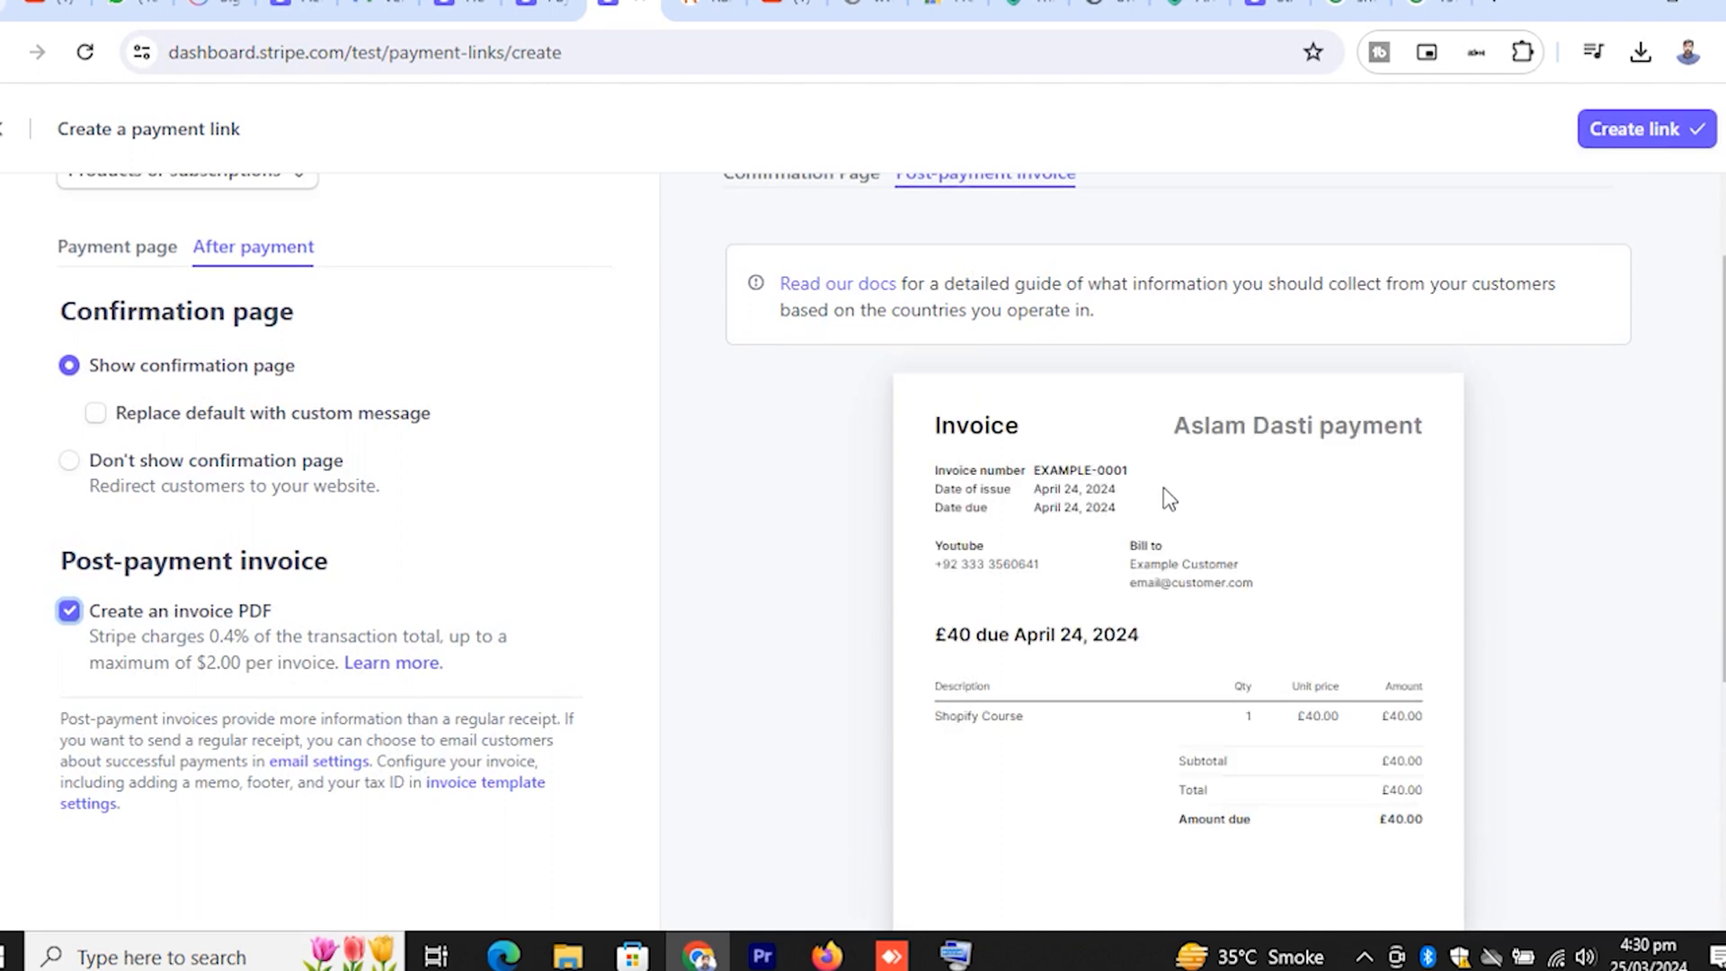
{"action": "scroll", "coordinate": [1229, 530], "scroll_direction": "down", "scroll_amount": 1}
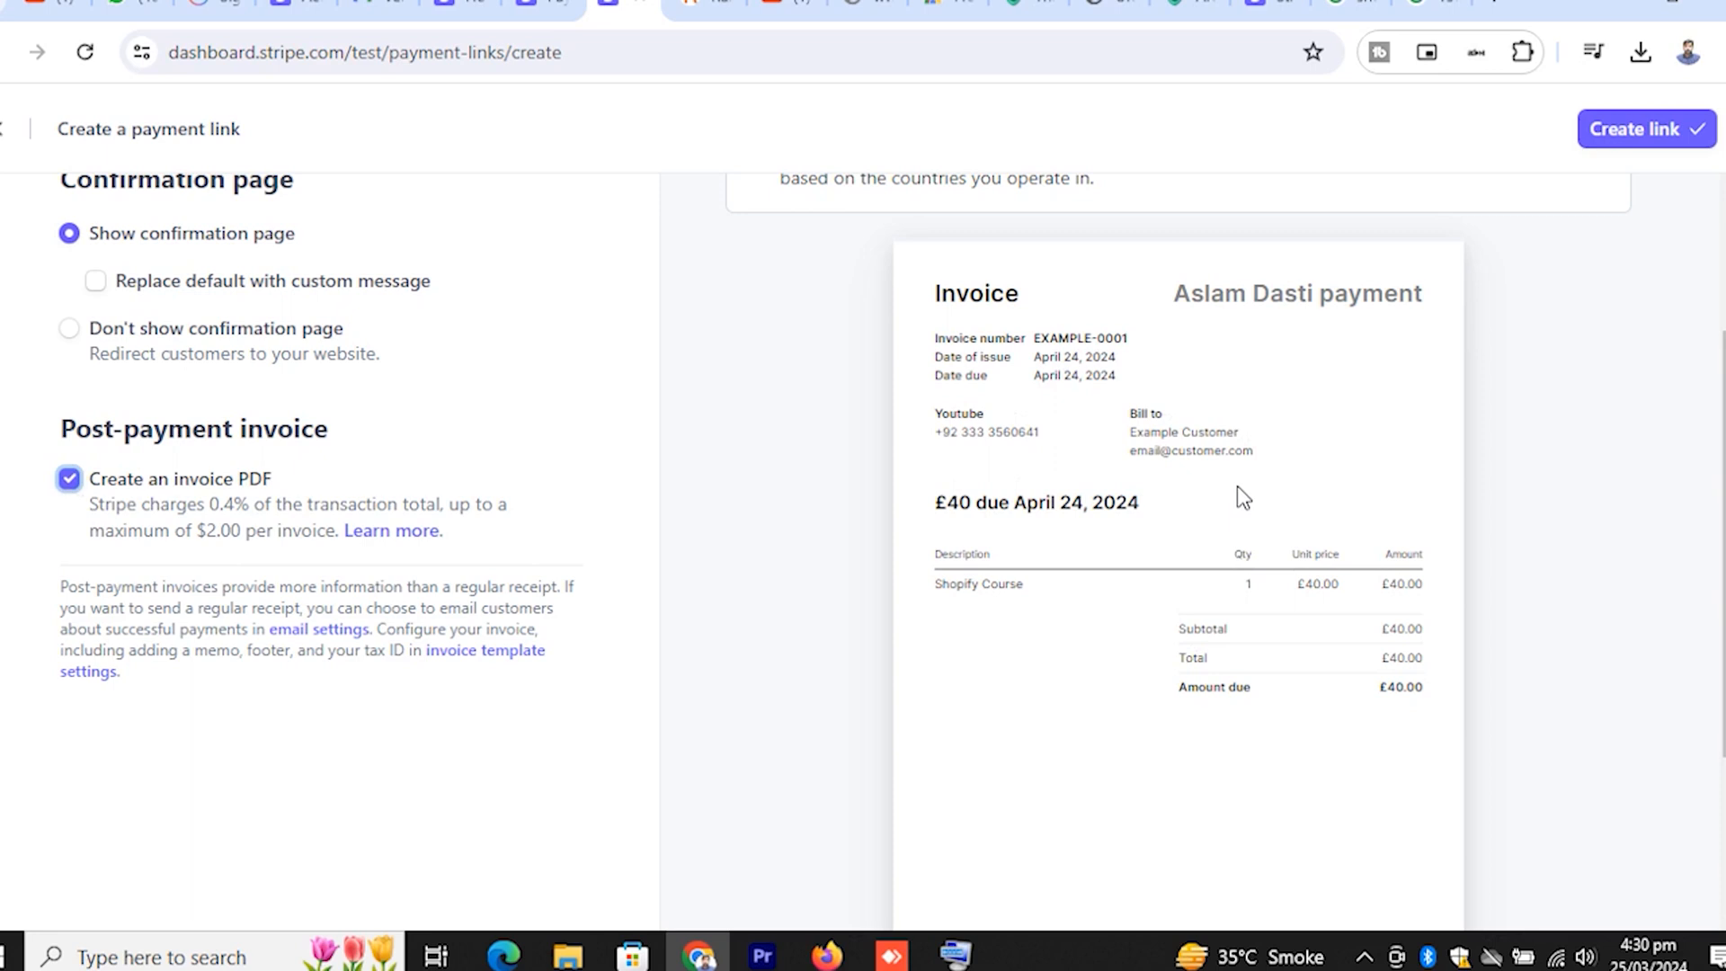
{"action": "scroll", "coordinate": [222, 571], "scroll_direction": "up", "scroll_amount": 2}
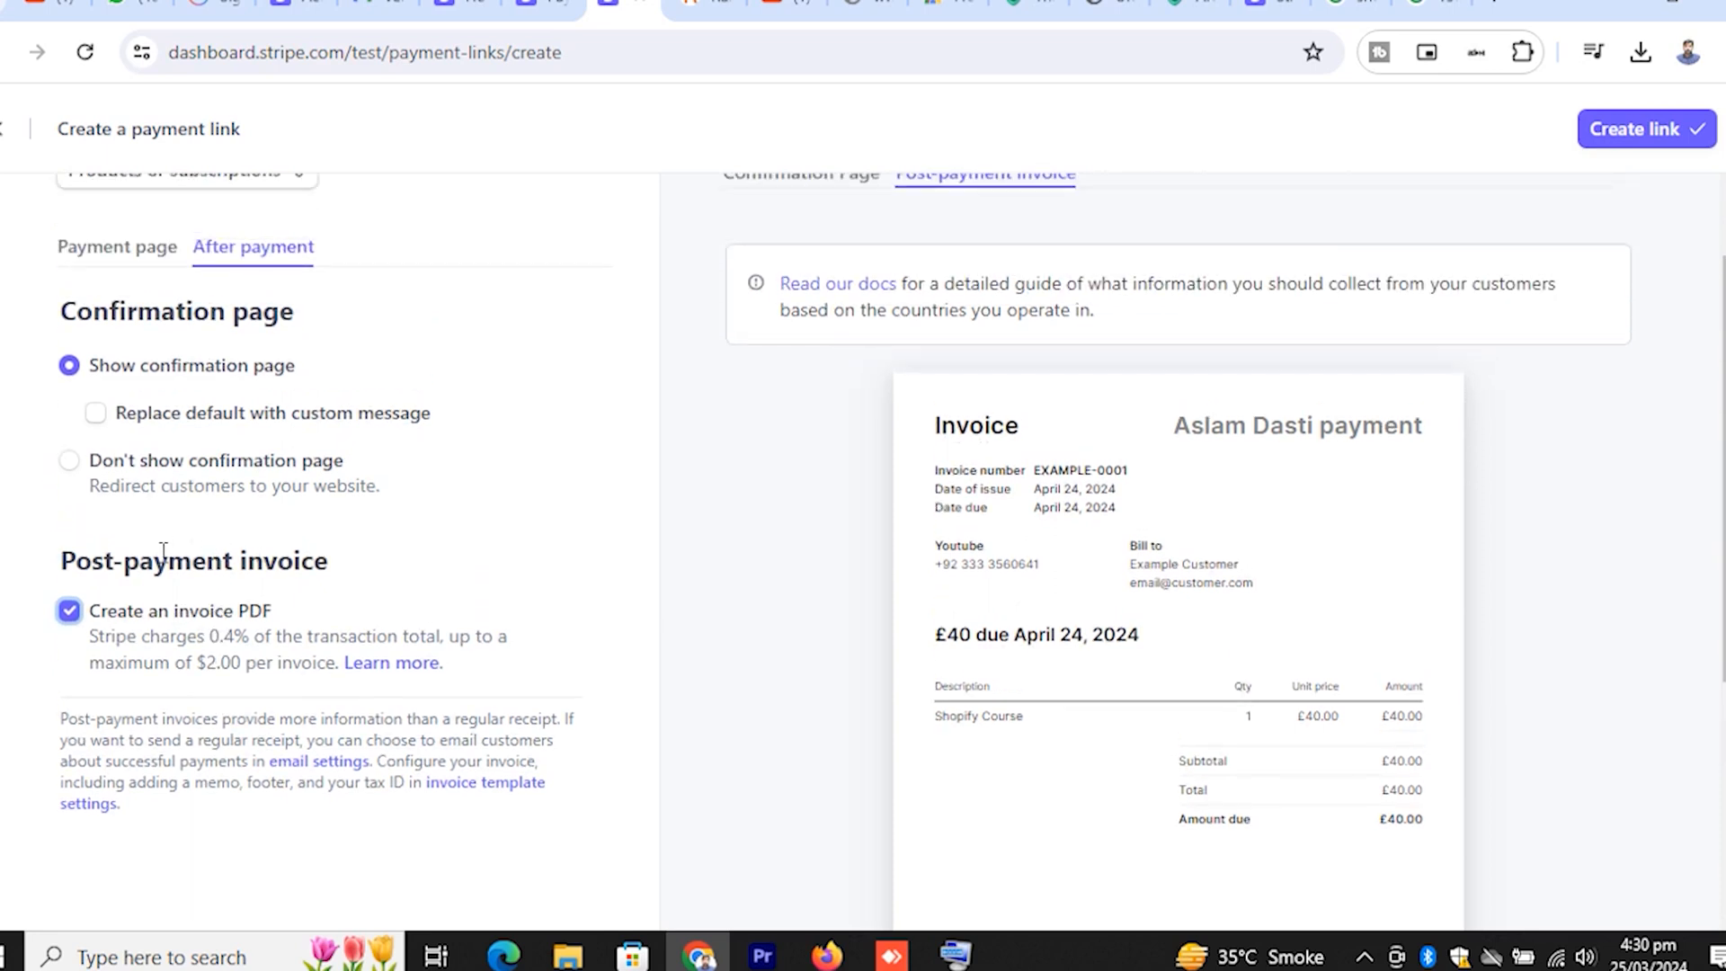
{"action": "left_click", "coordinate": [70, 612]}
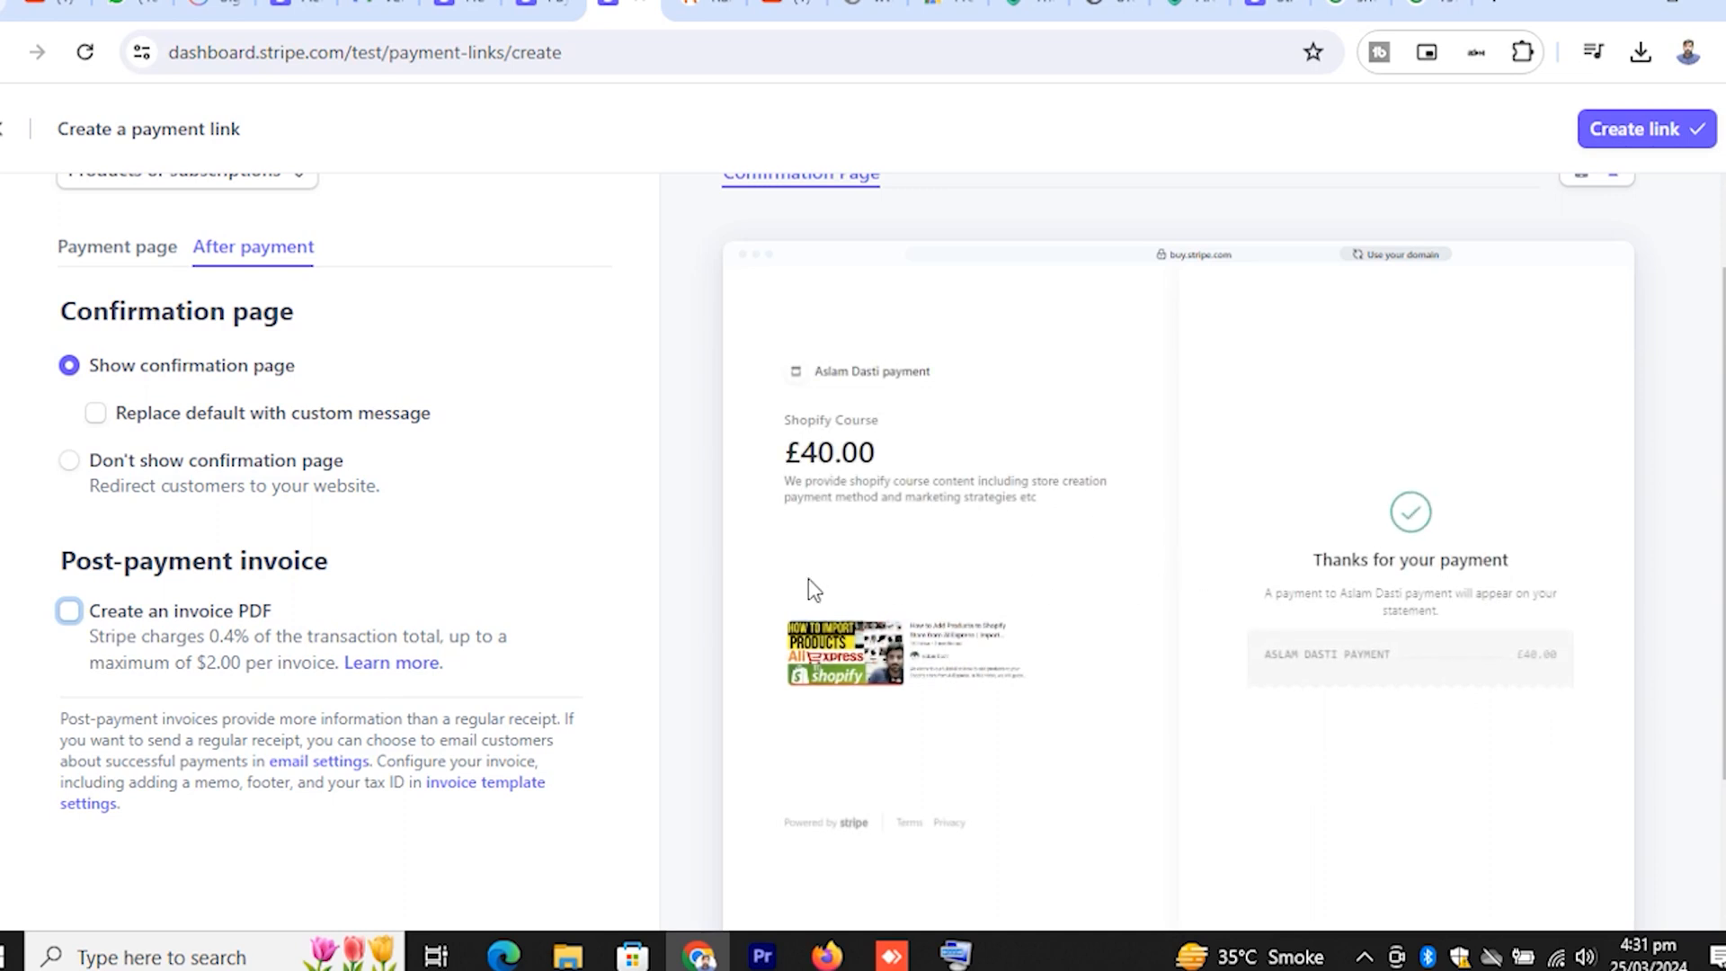
{"action": "scroll", "coordinate": [815, 589], "scroll_direction": "up", "scroll_amount": 1}
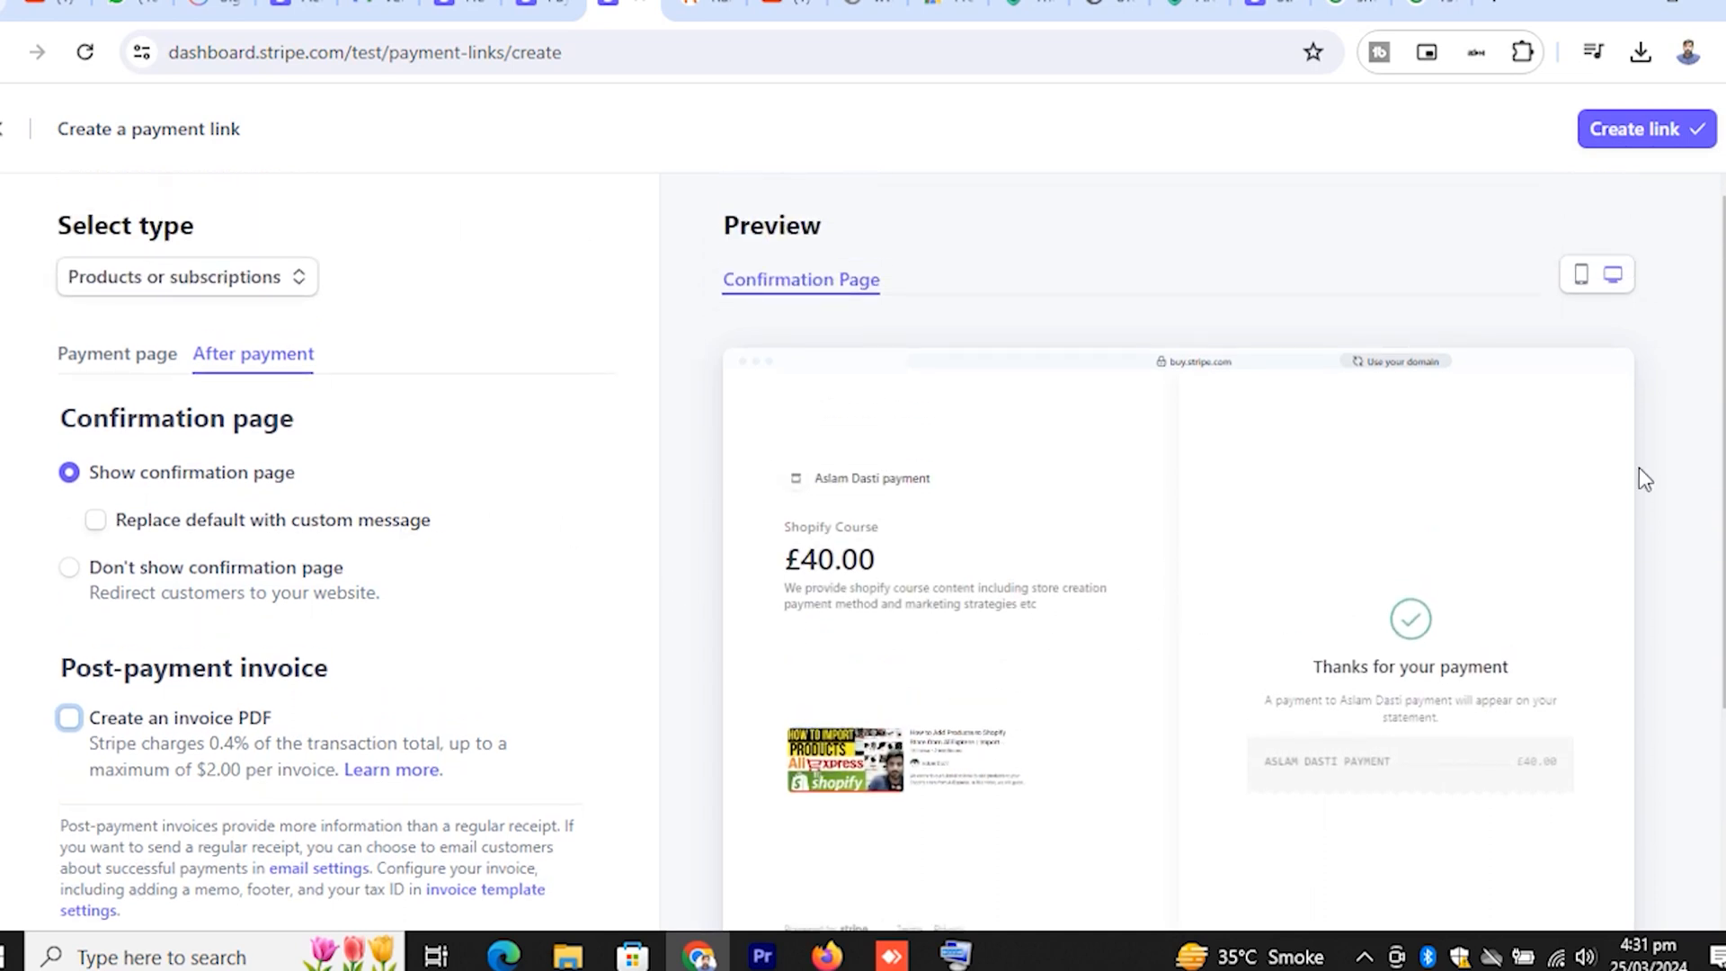